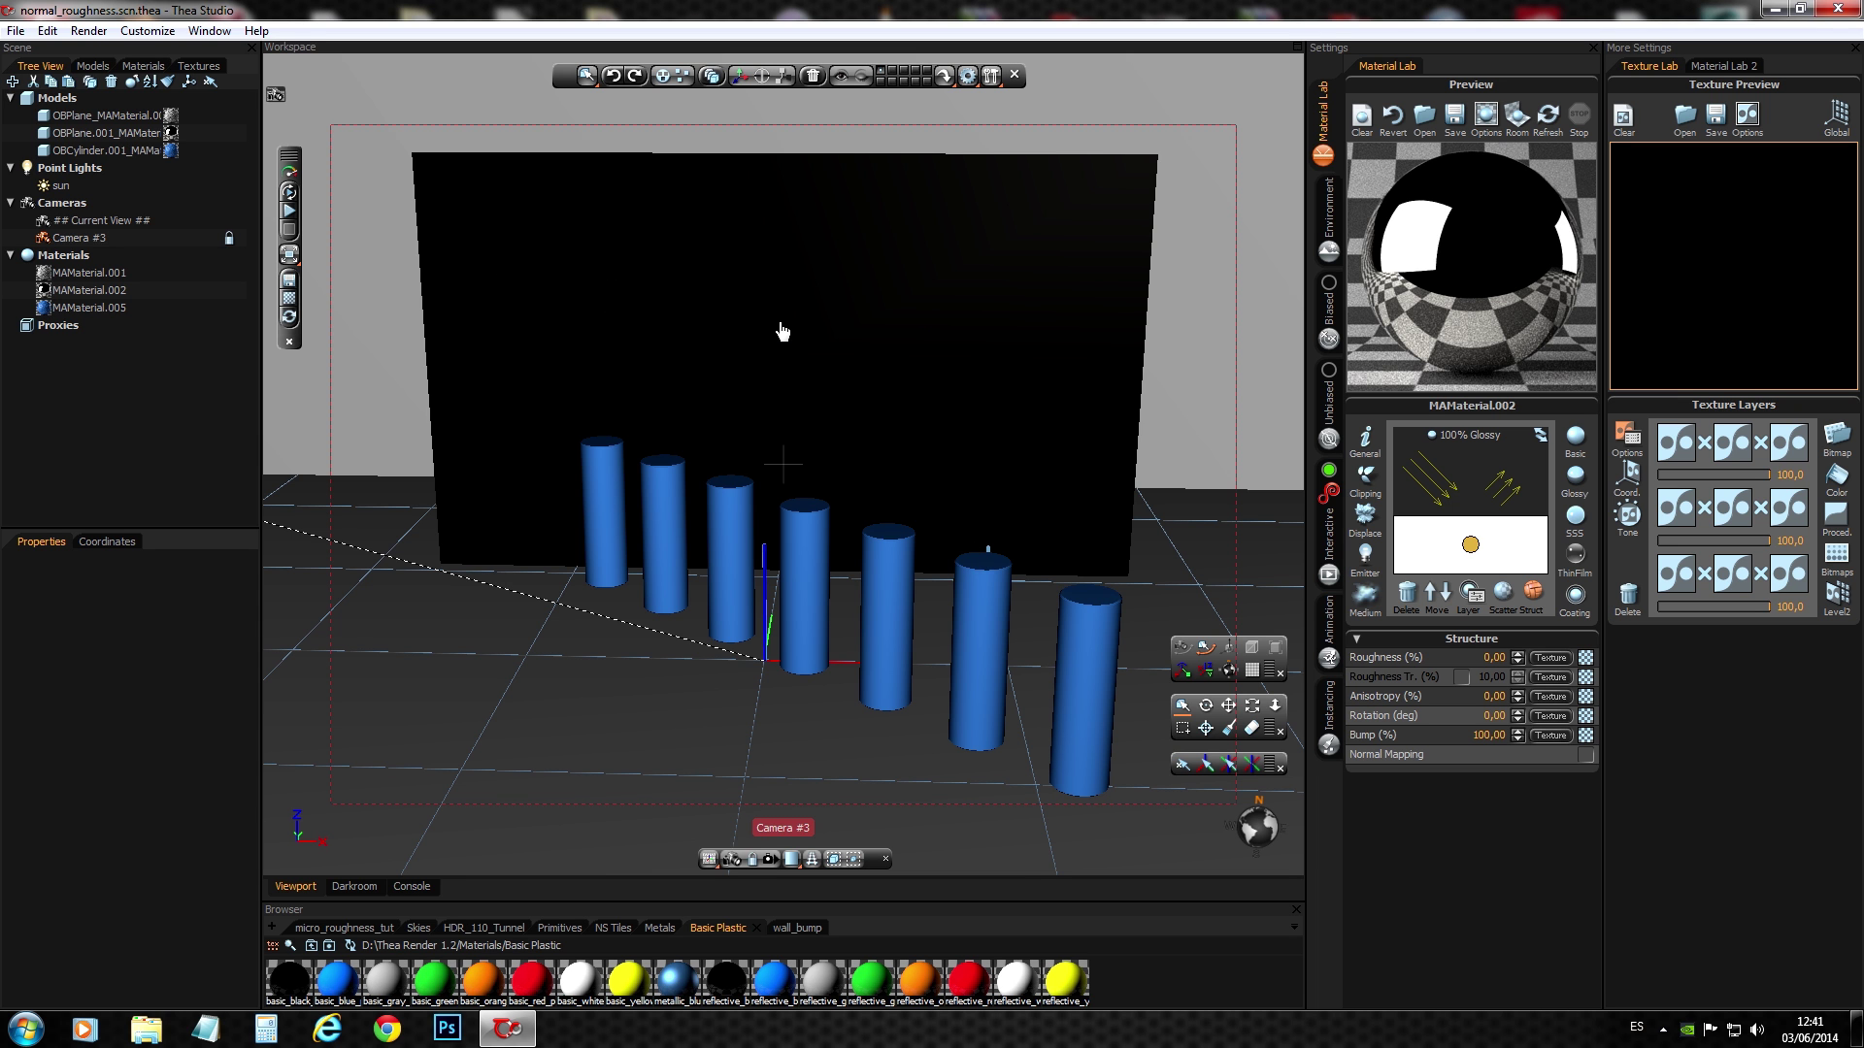
- Start the interactive render and give the wall's MAMaterial.002 a 5% roughness
left_click(288, 192)
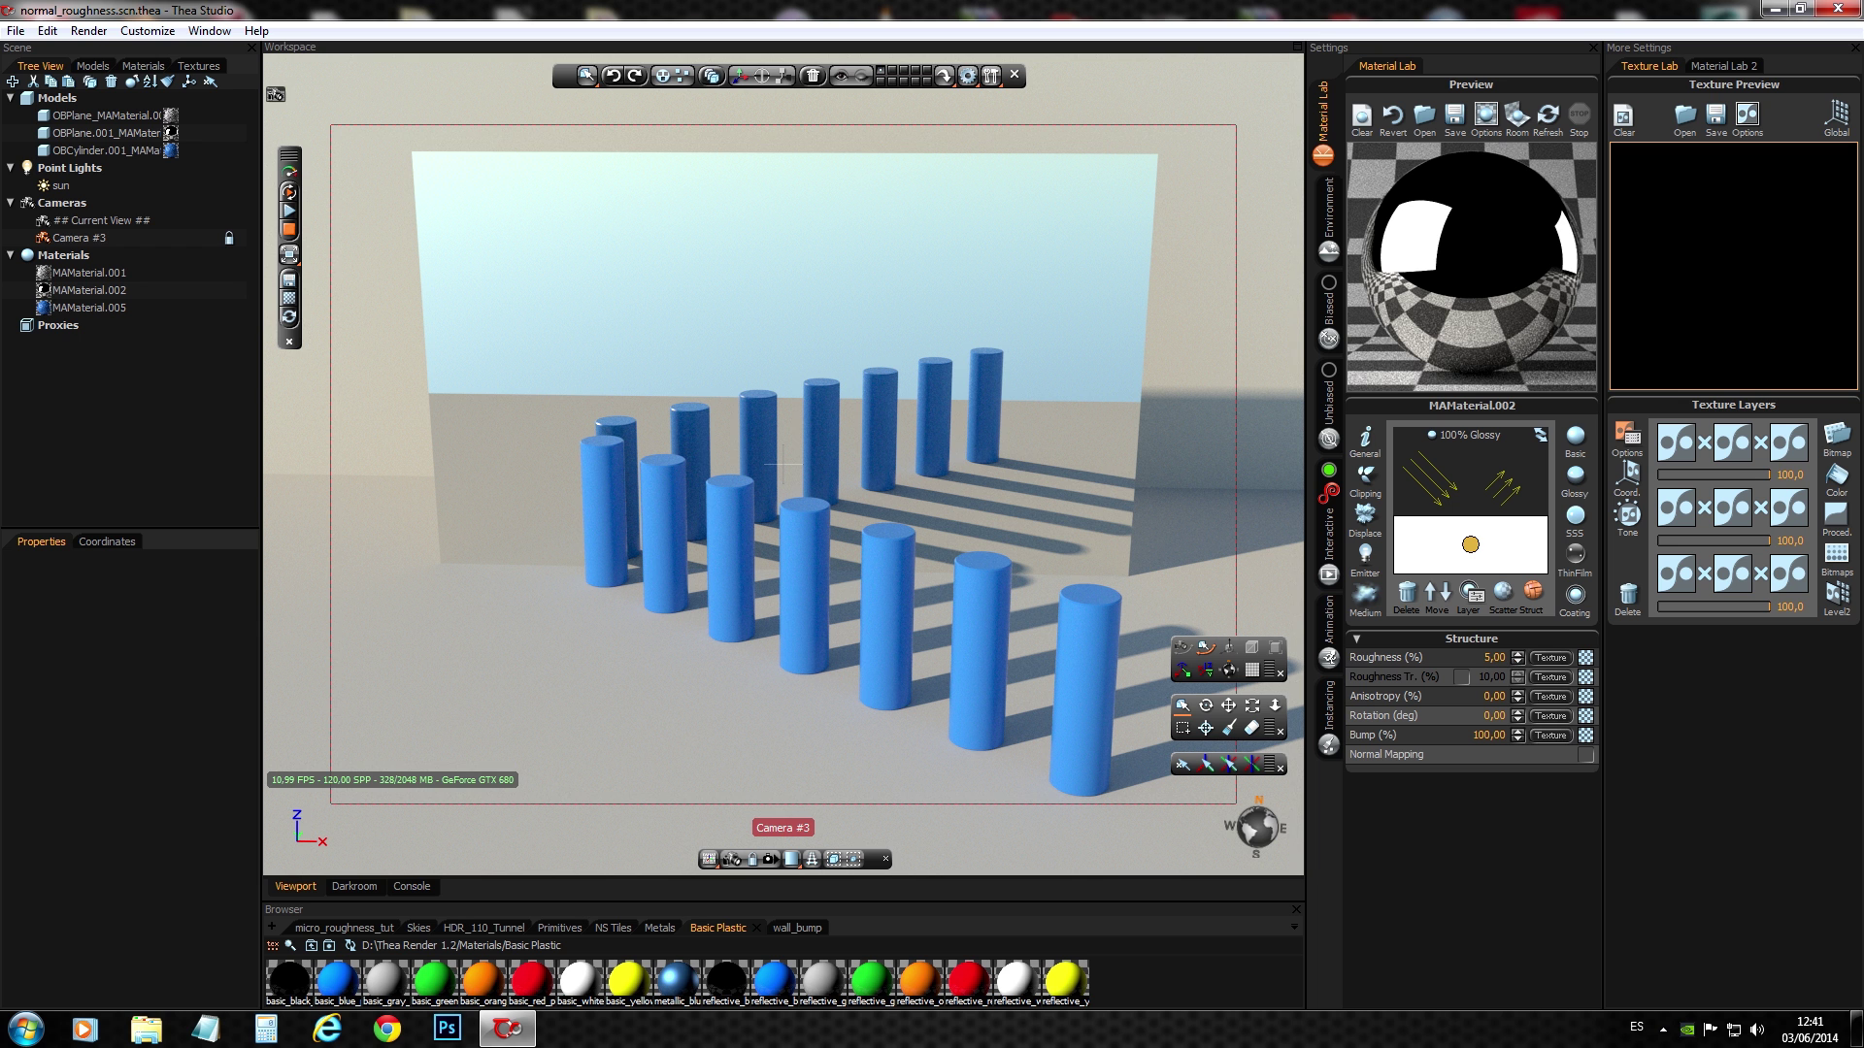
key("Return")
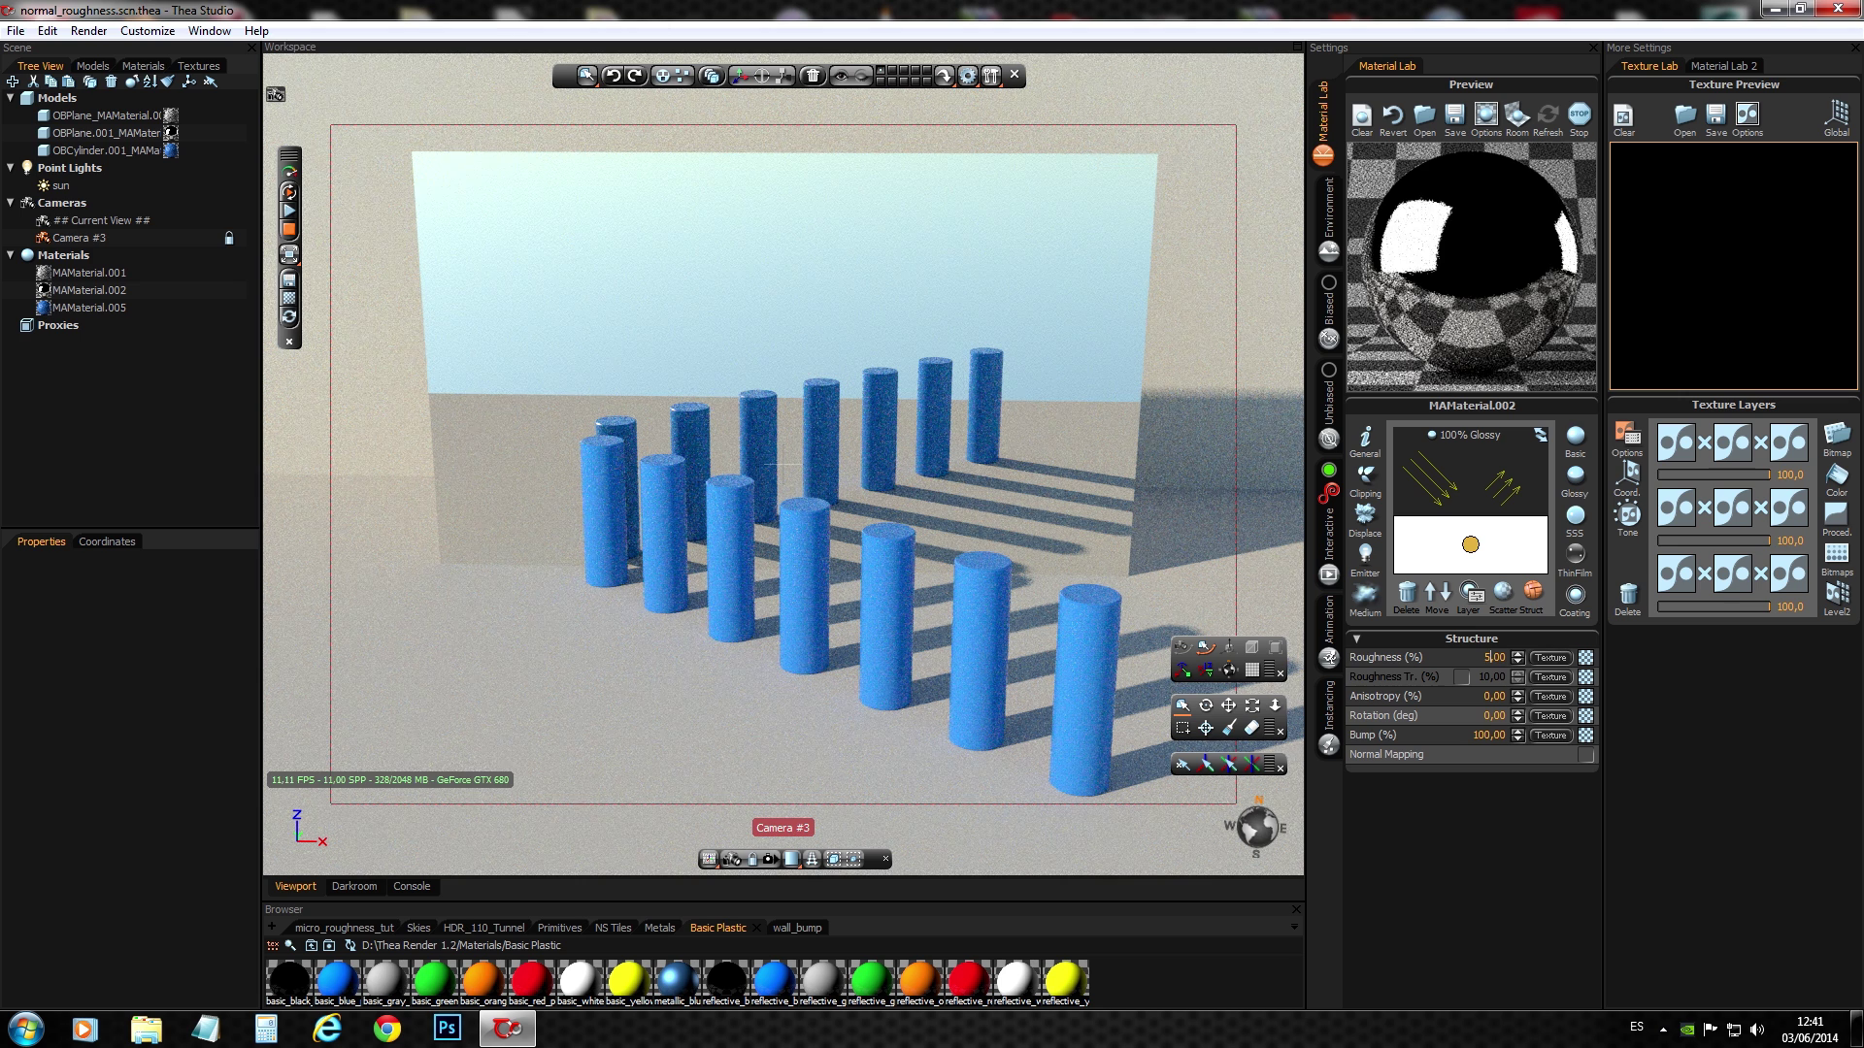
left_click(1085, 438)
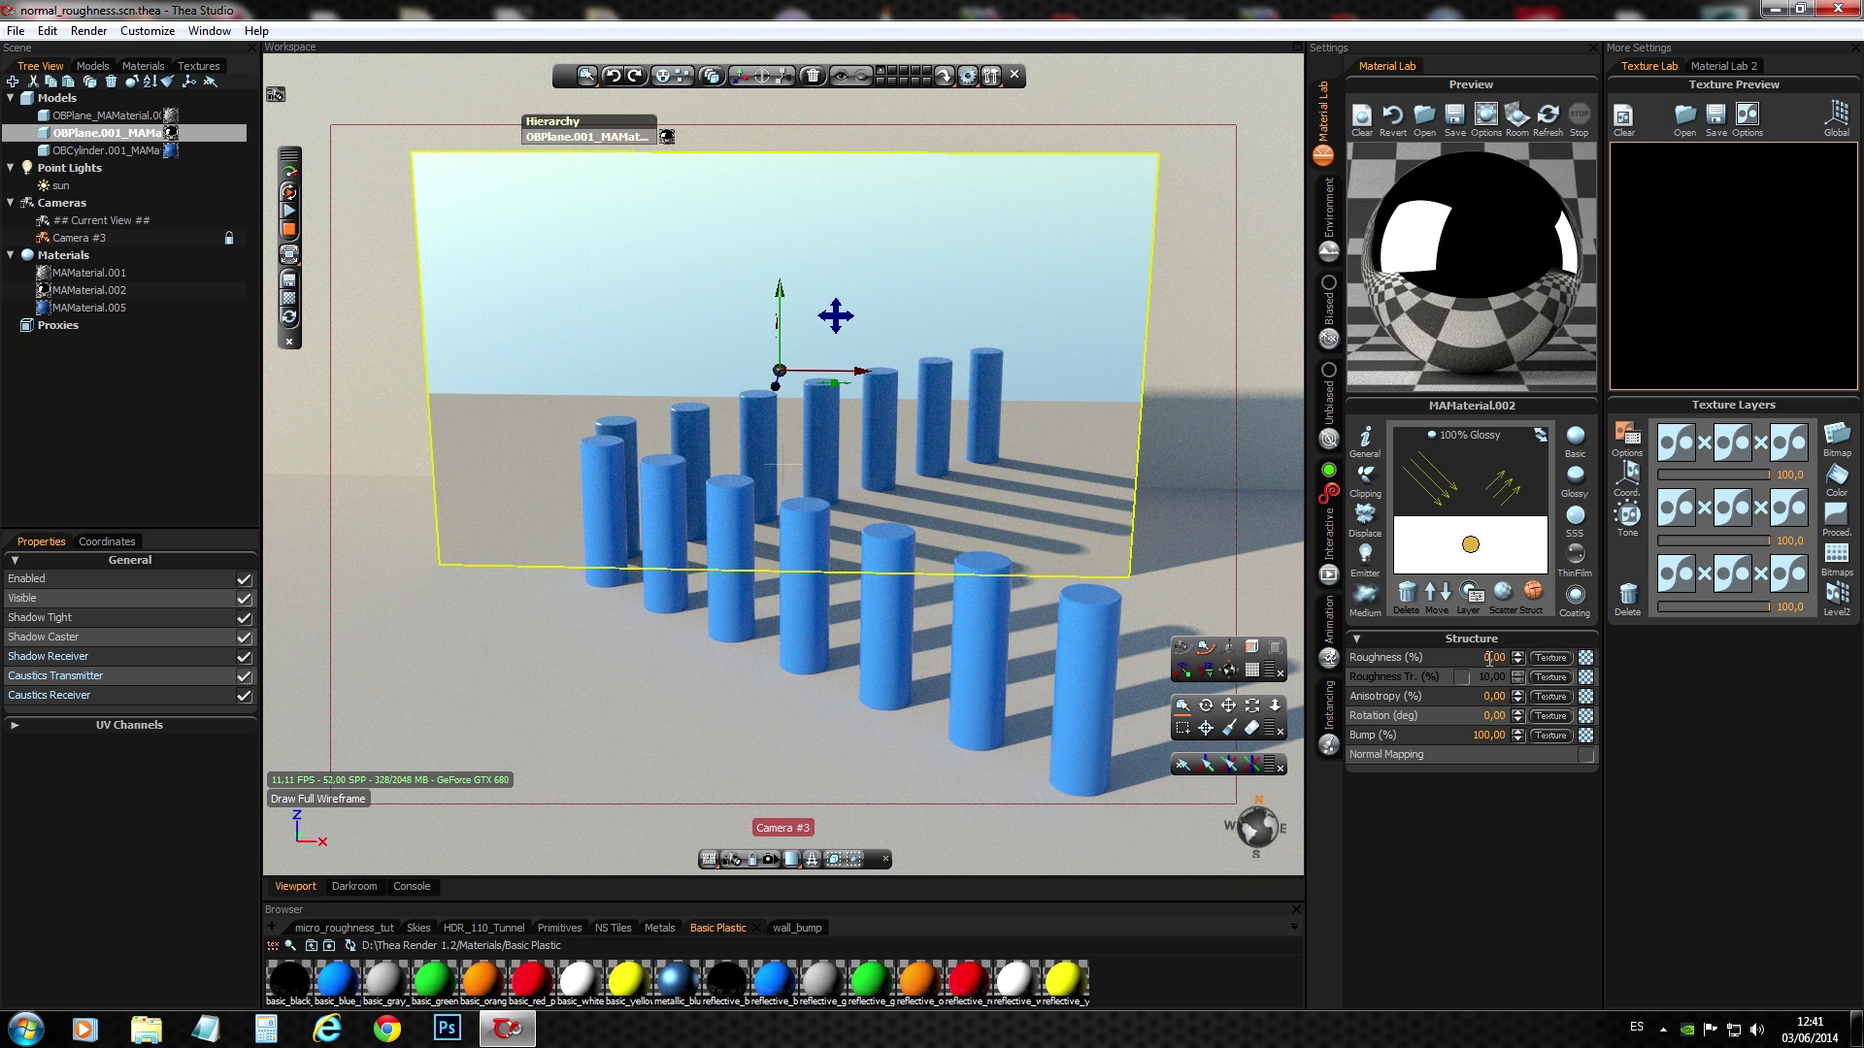
key("Return")
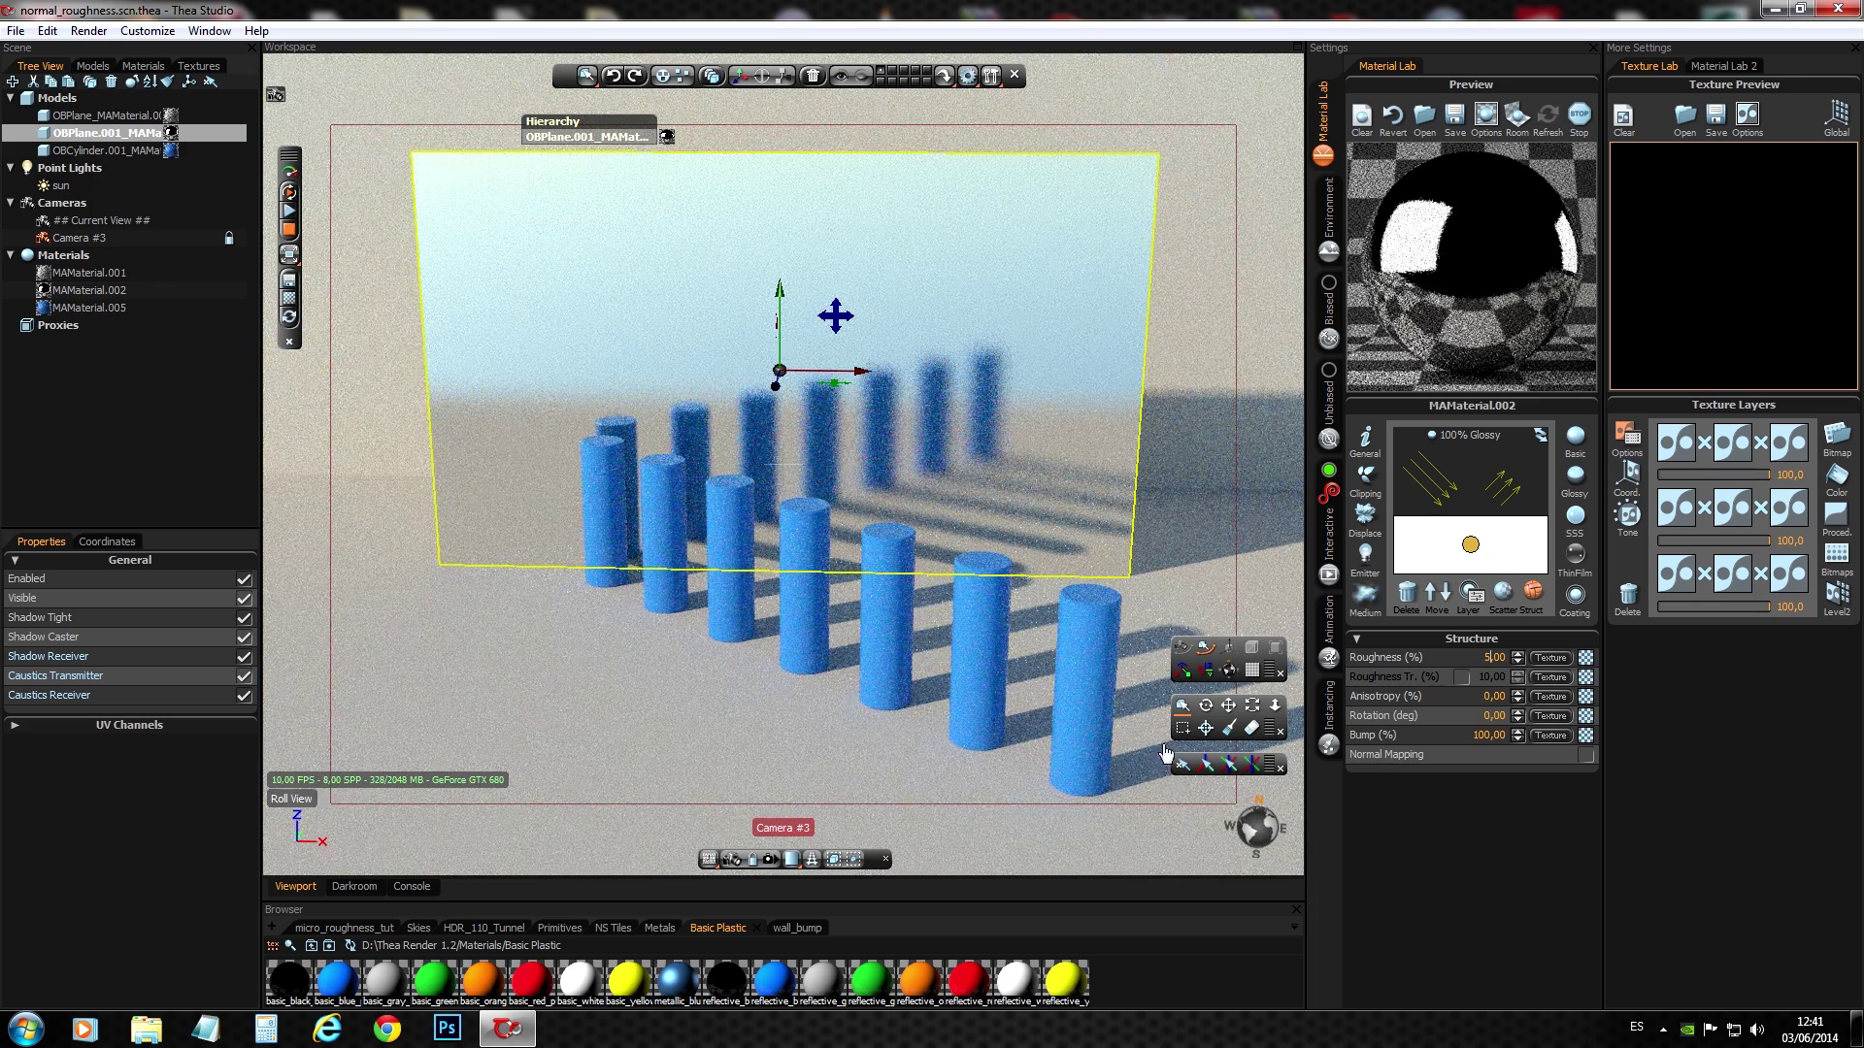
left_click(1181, 767)
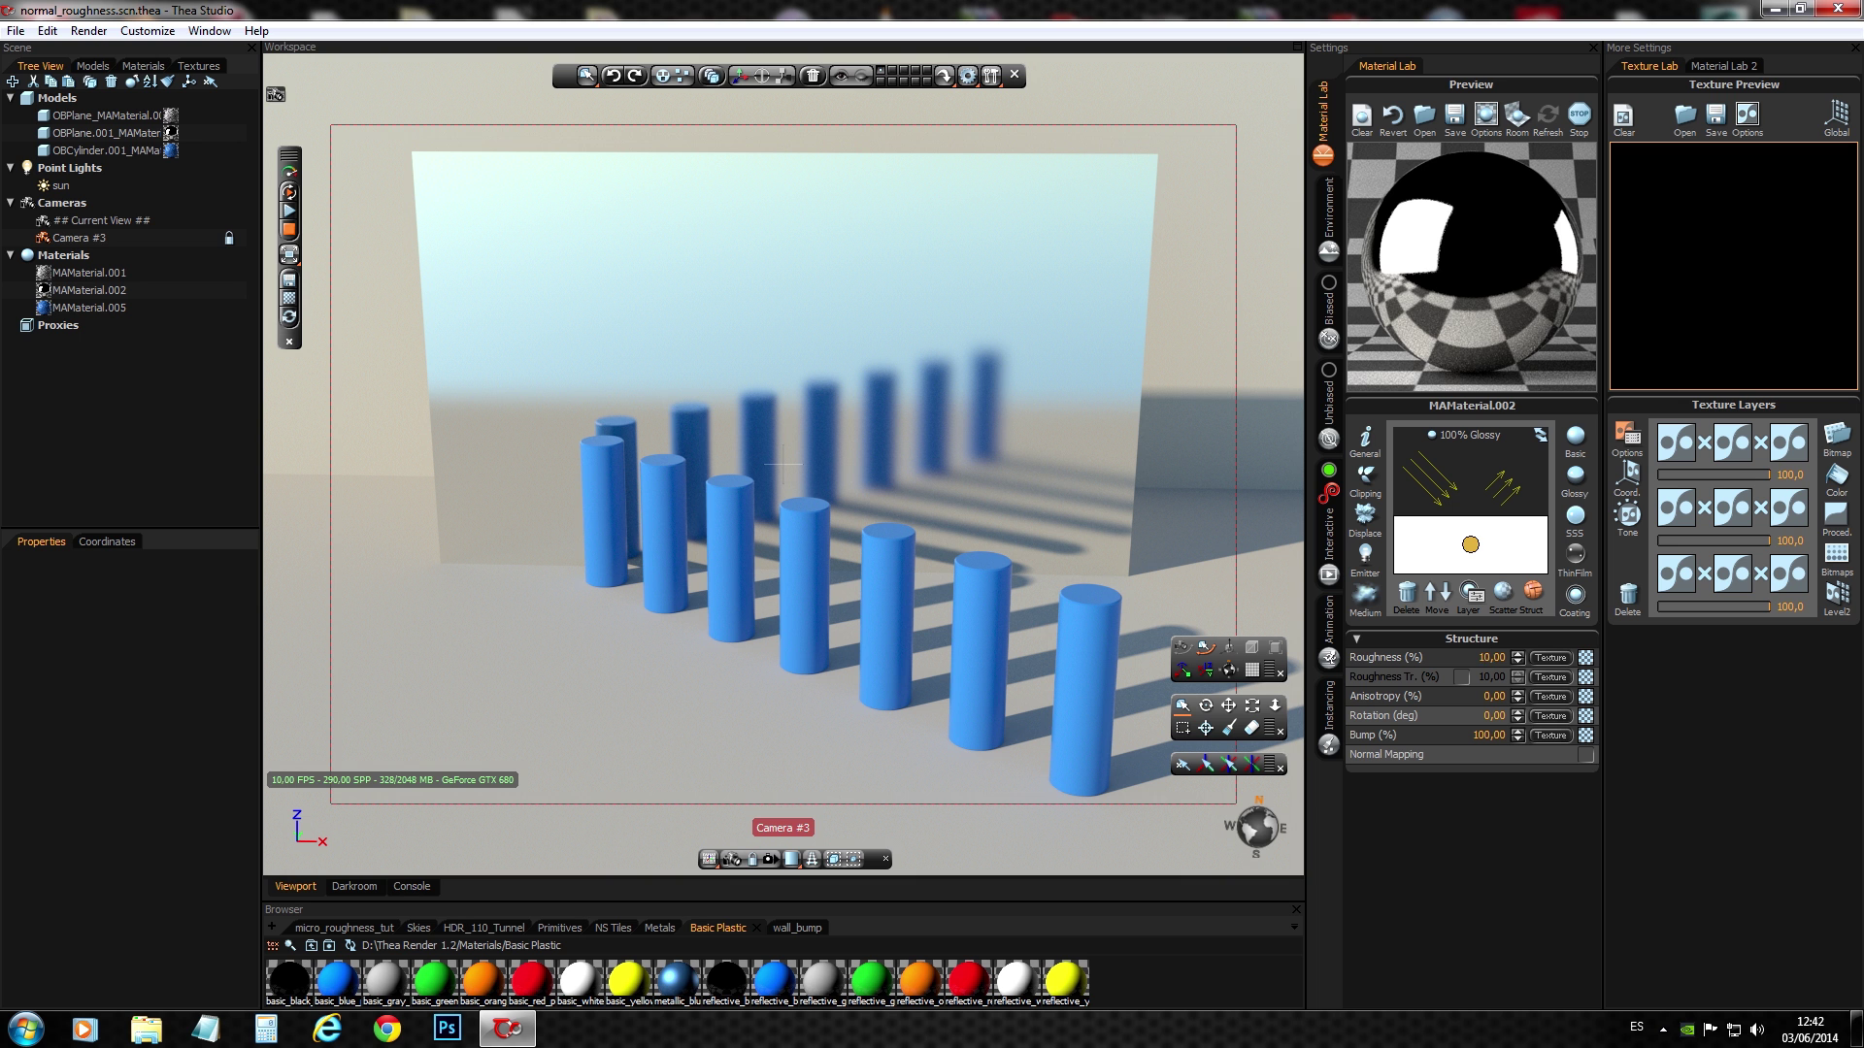
- Step the wall material's roughness up from 10 to 20 and then to 50%
key("Return")
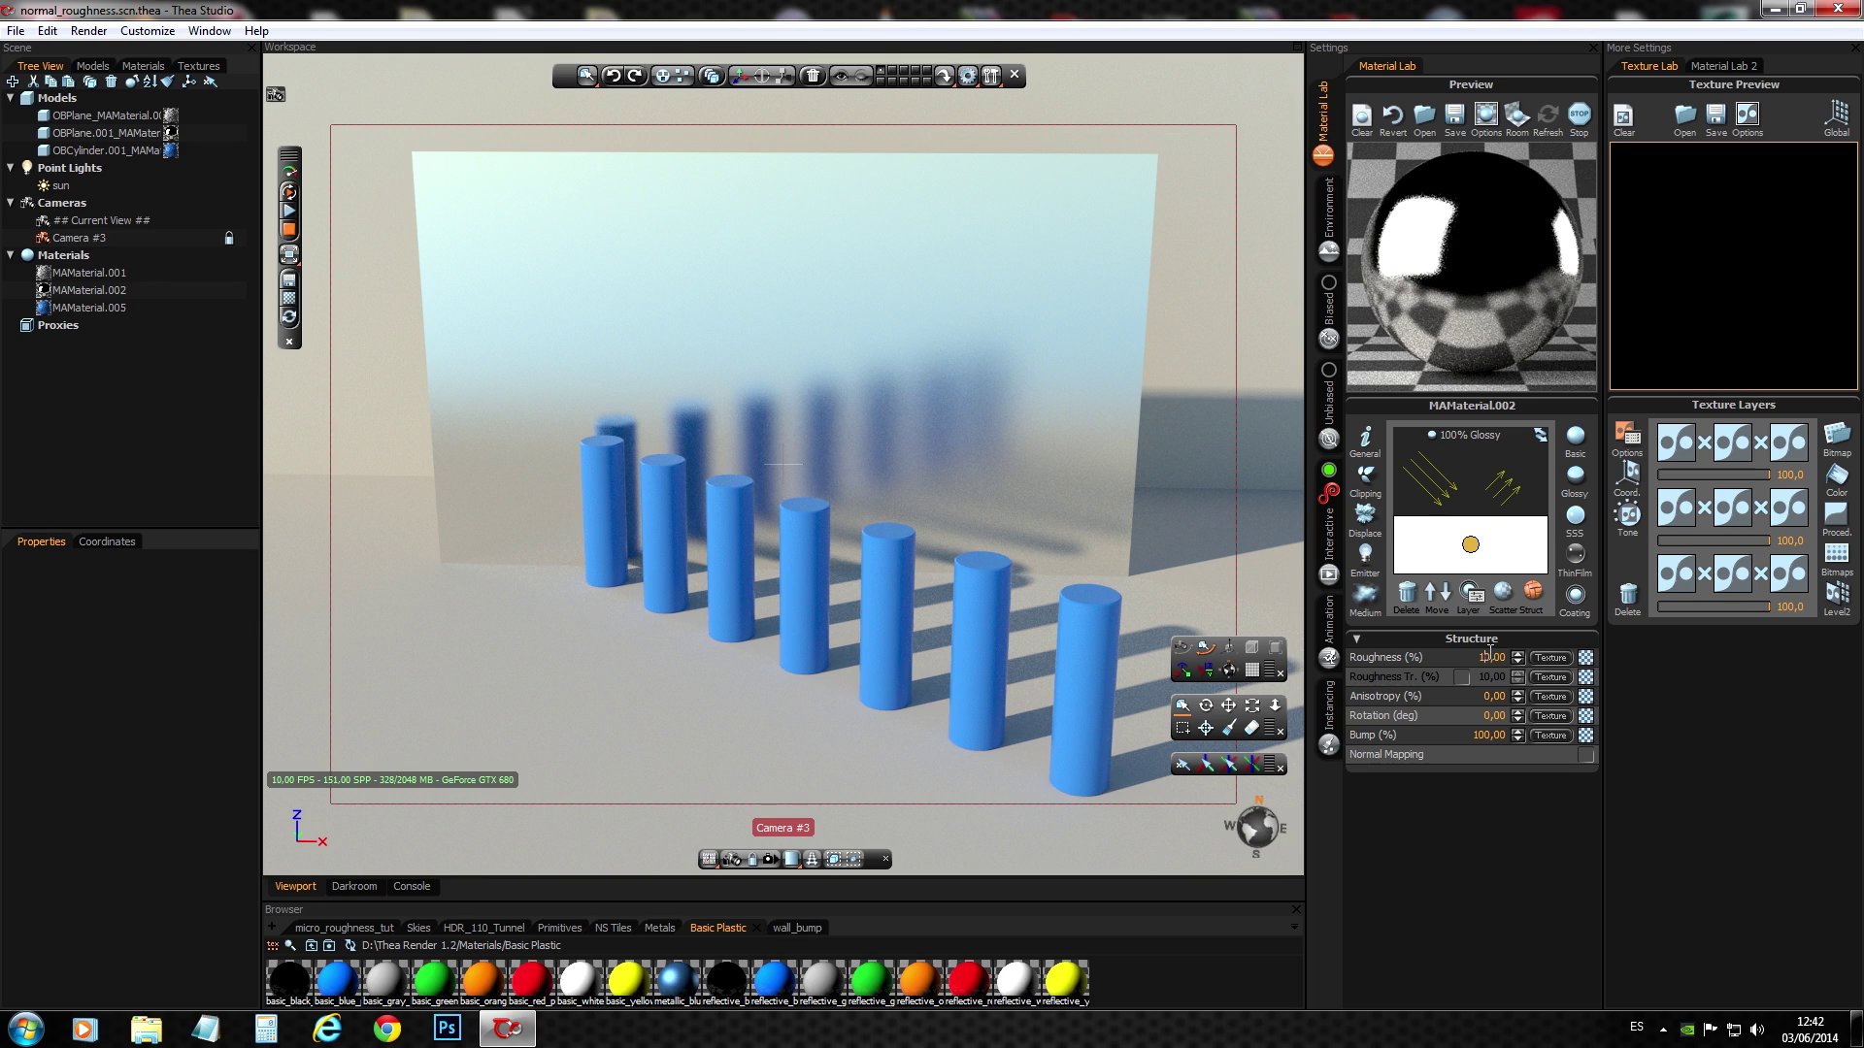
key("Return")
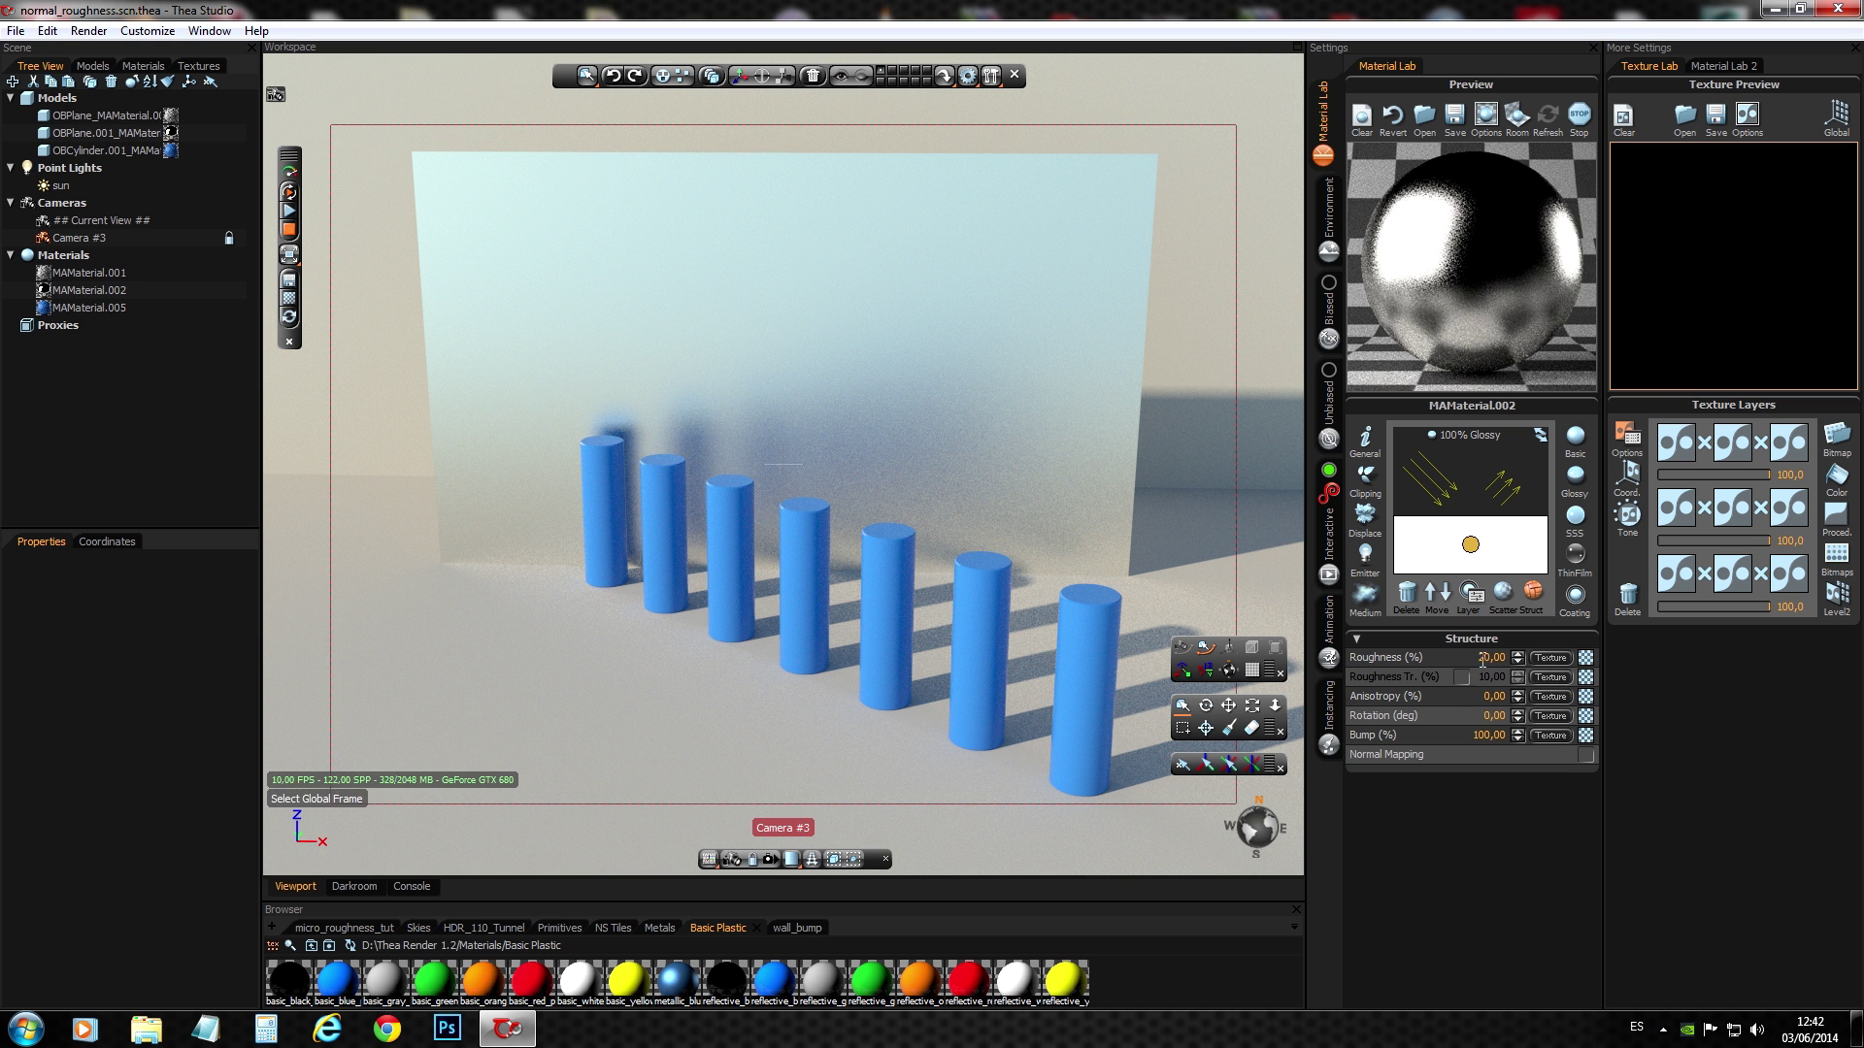
type("50")
key("Return")
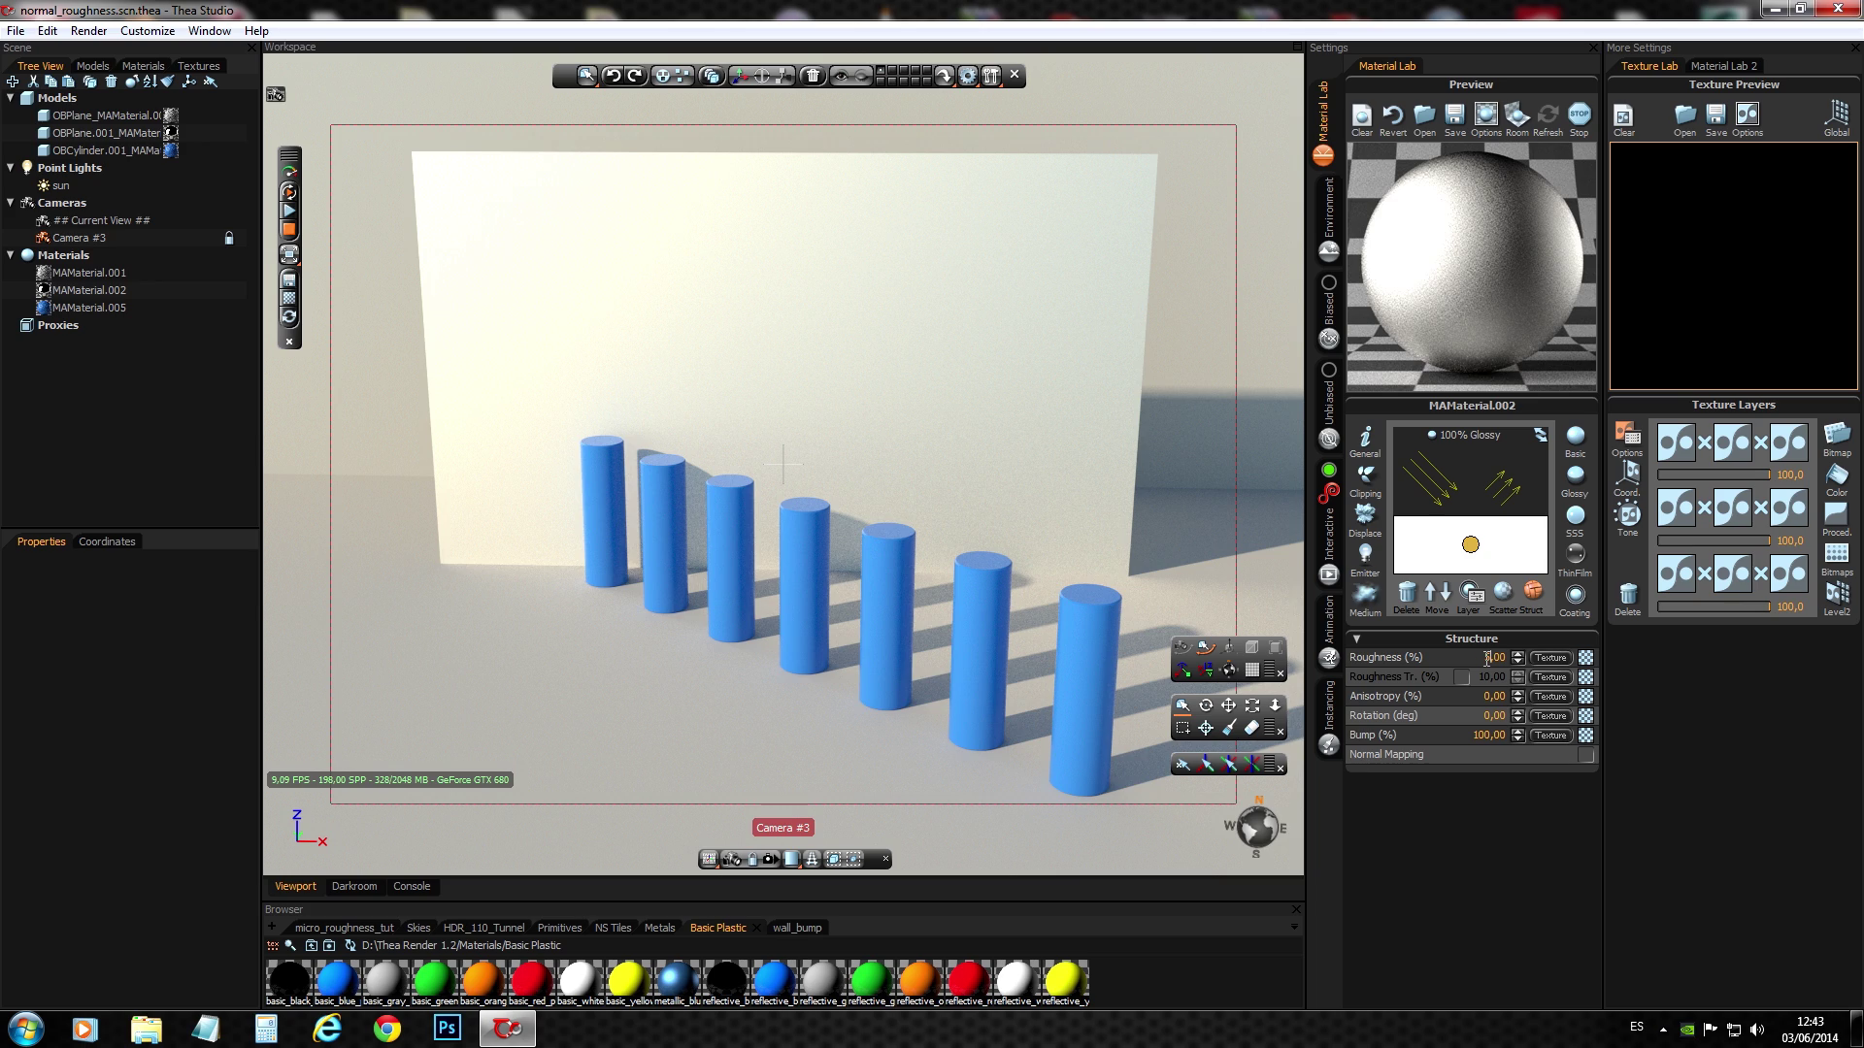
- Reset the wall roughness to 0 and rotate the cylinders parallel to the wall
key("Return")
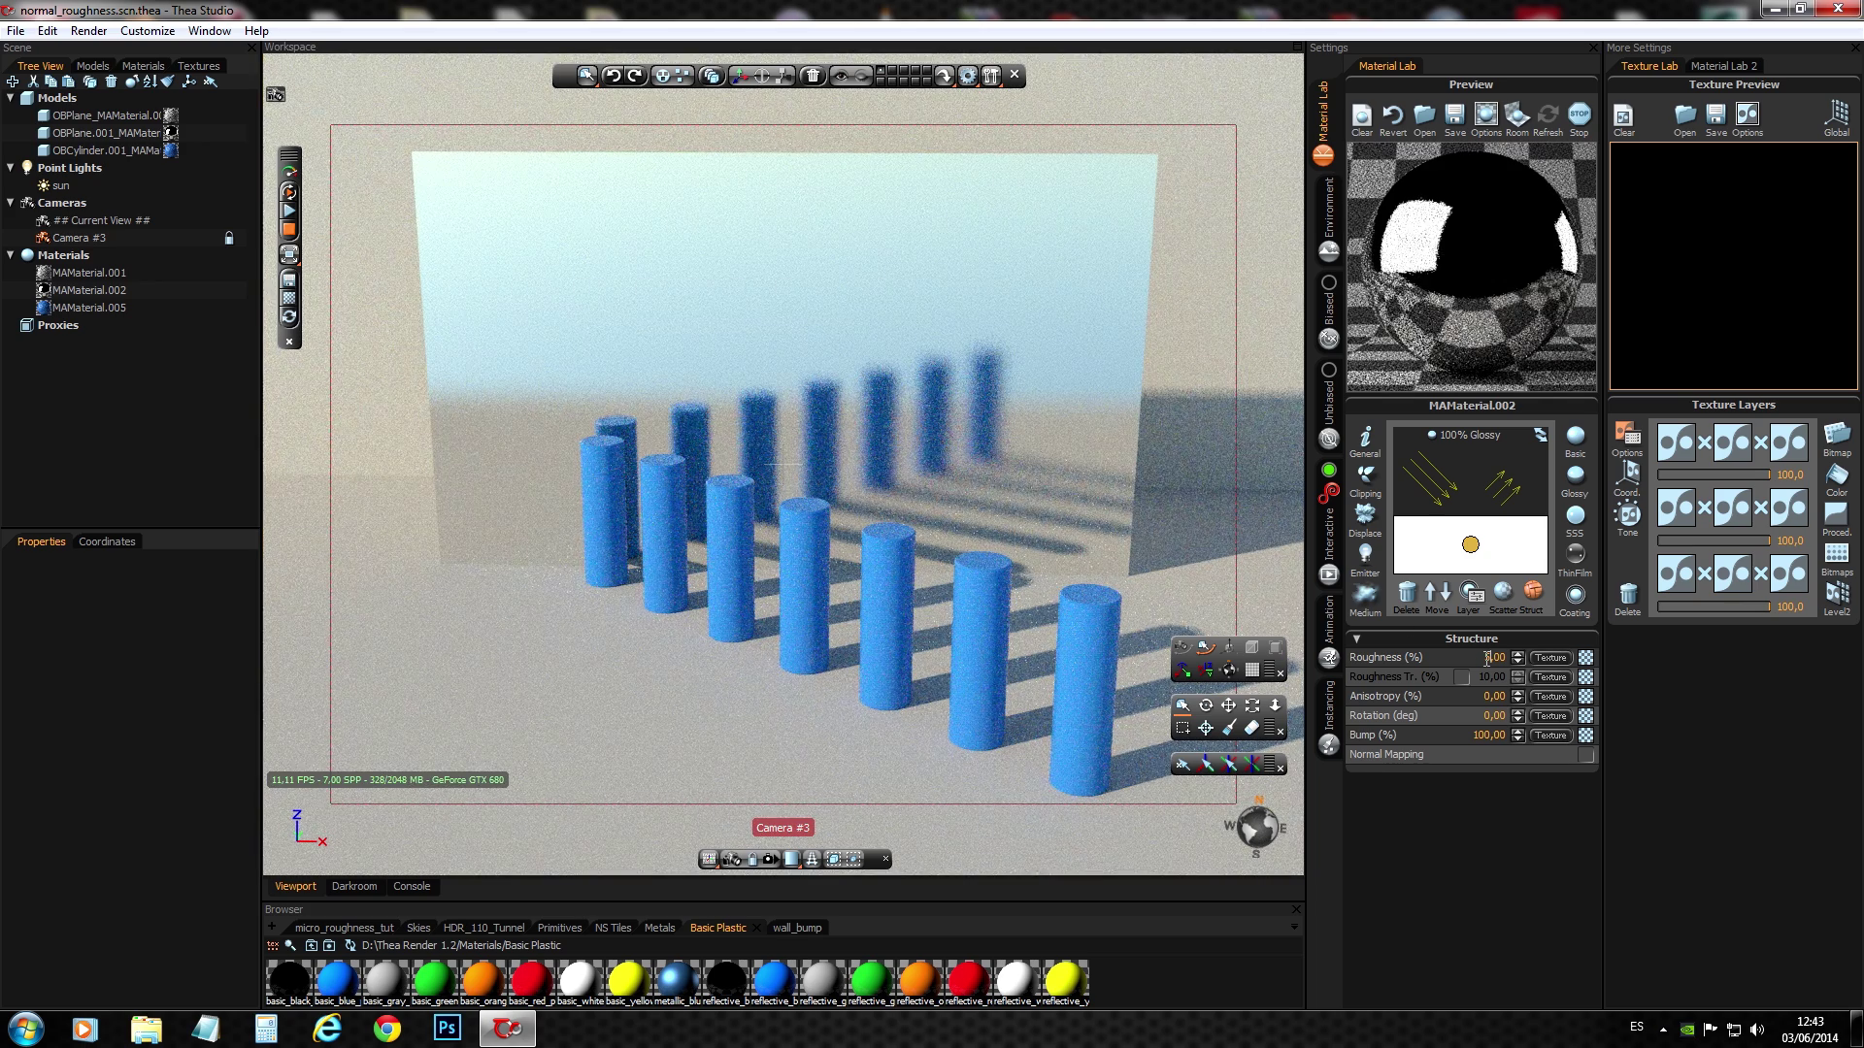
left_click(893, 621)
left_click(763, 78)
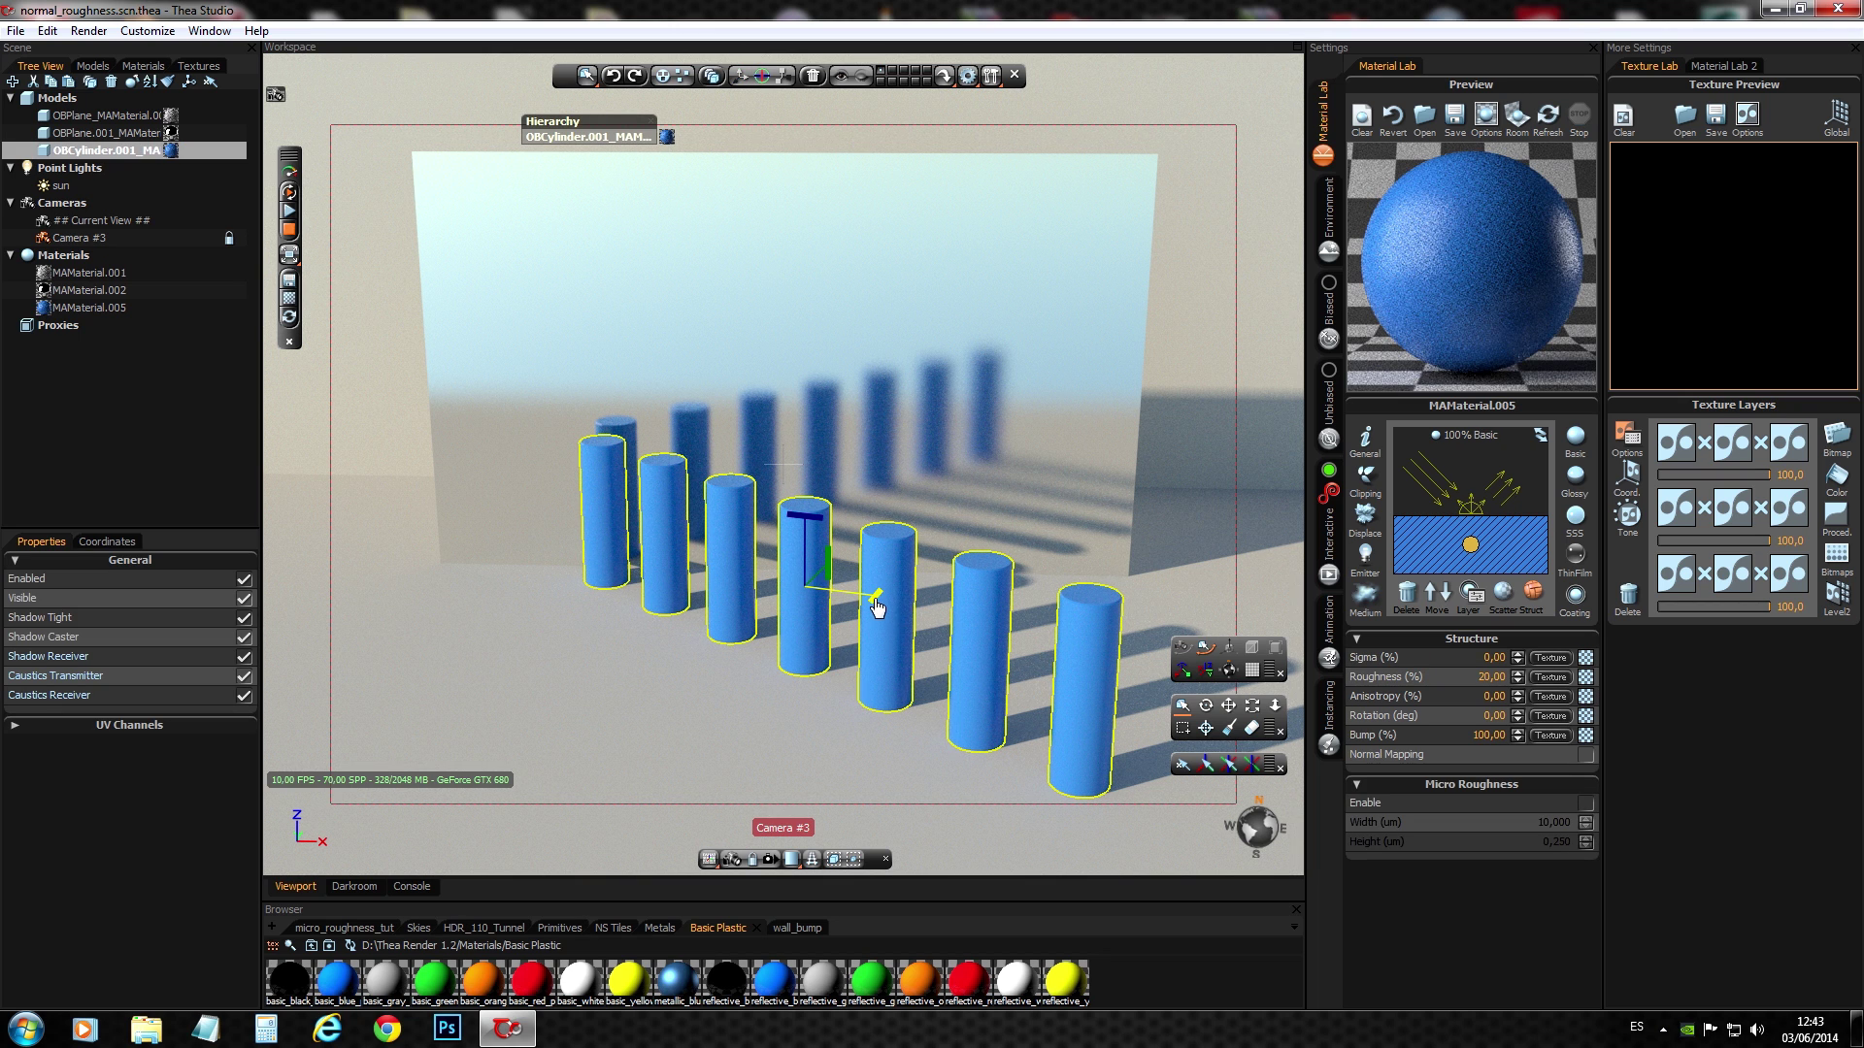
left_click_drag(879, 603, 914, 585)
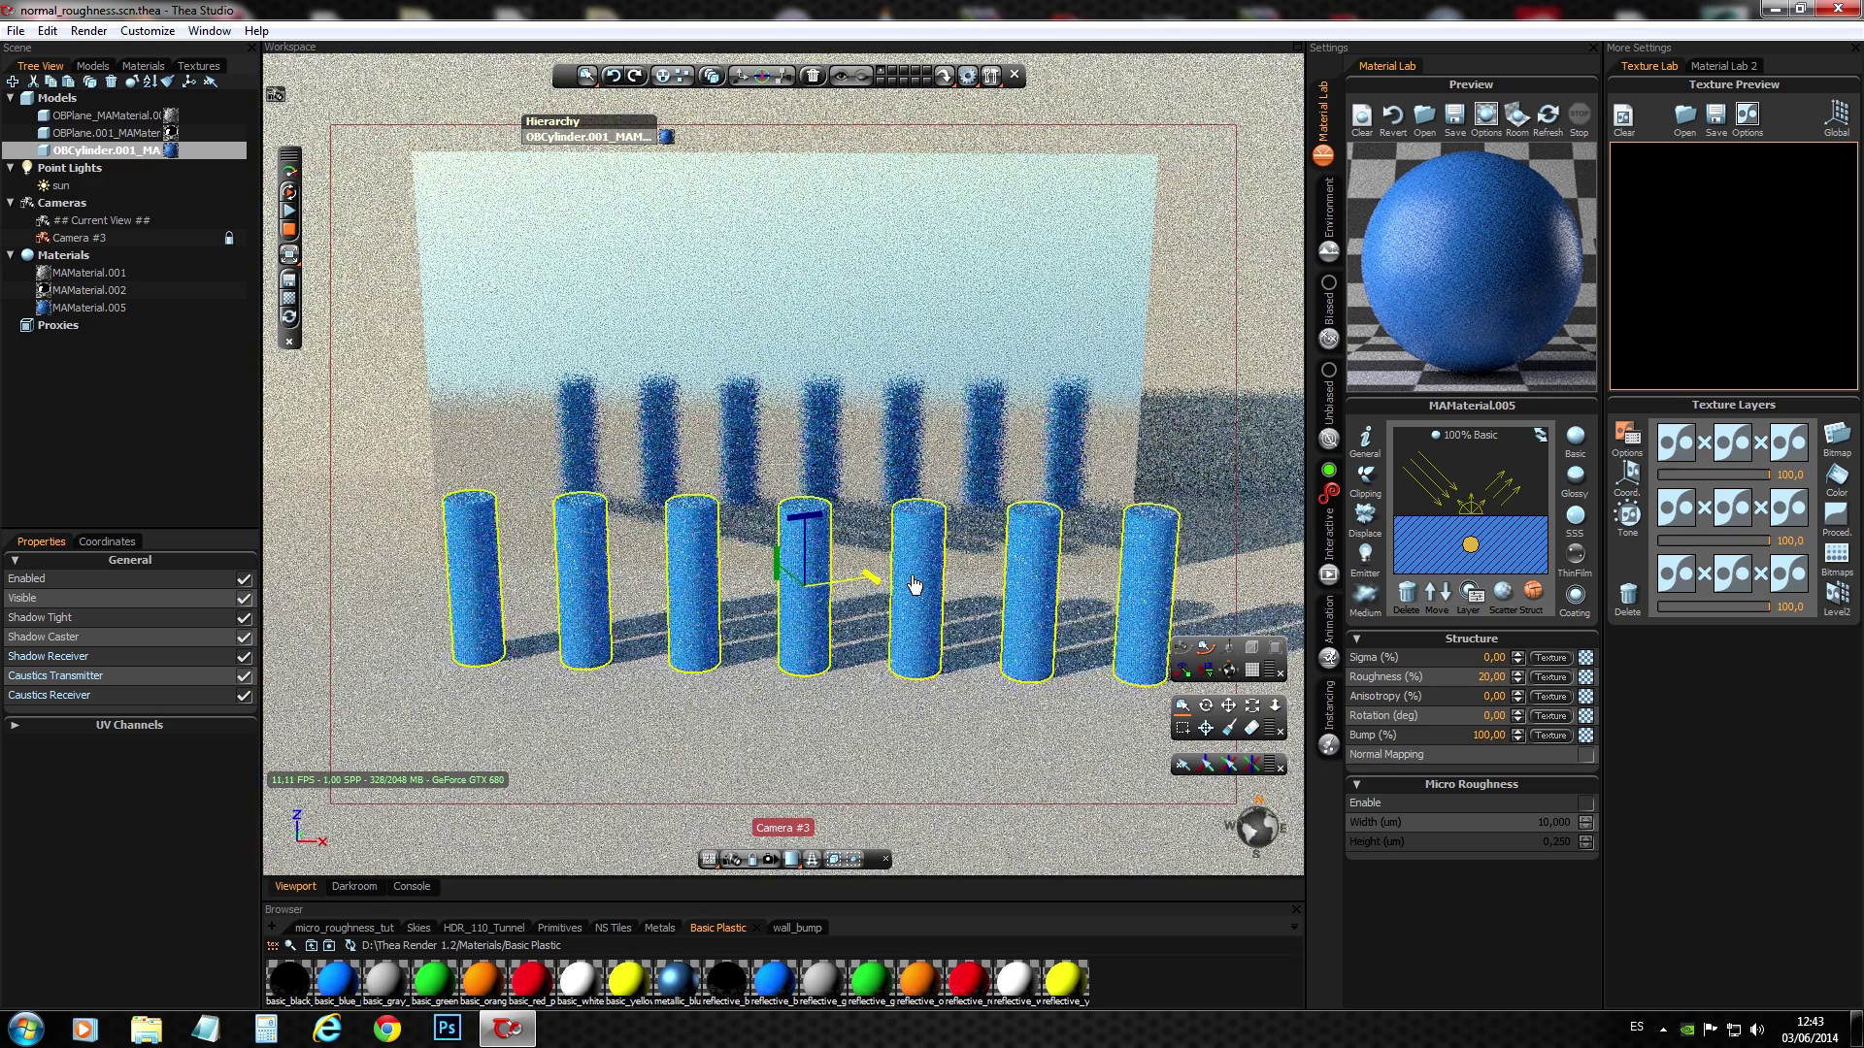
left_click(749, 83)
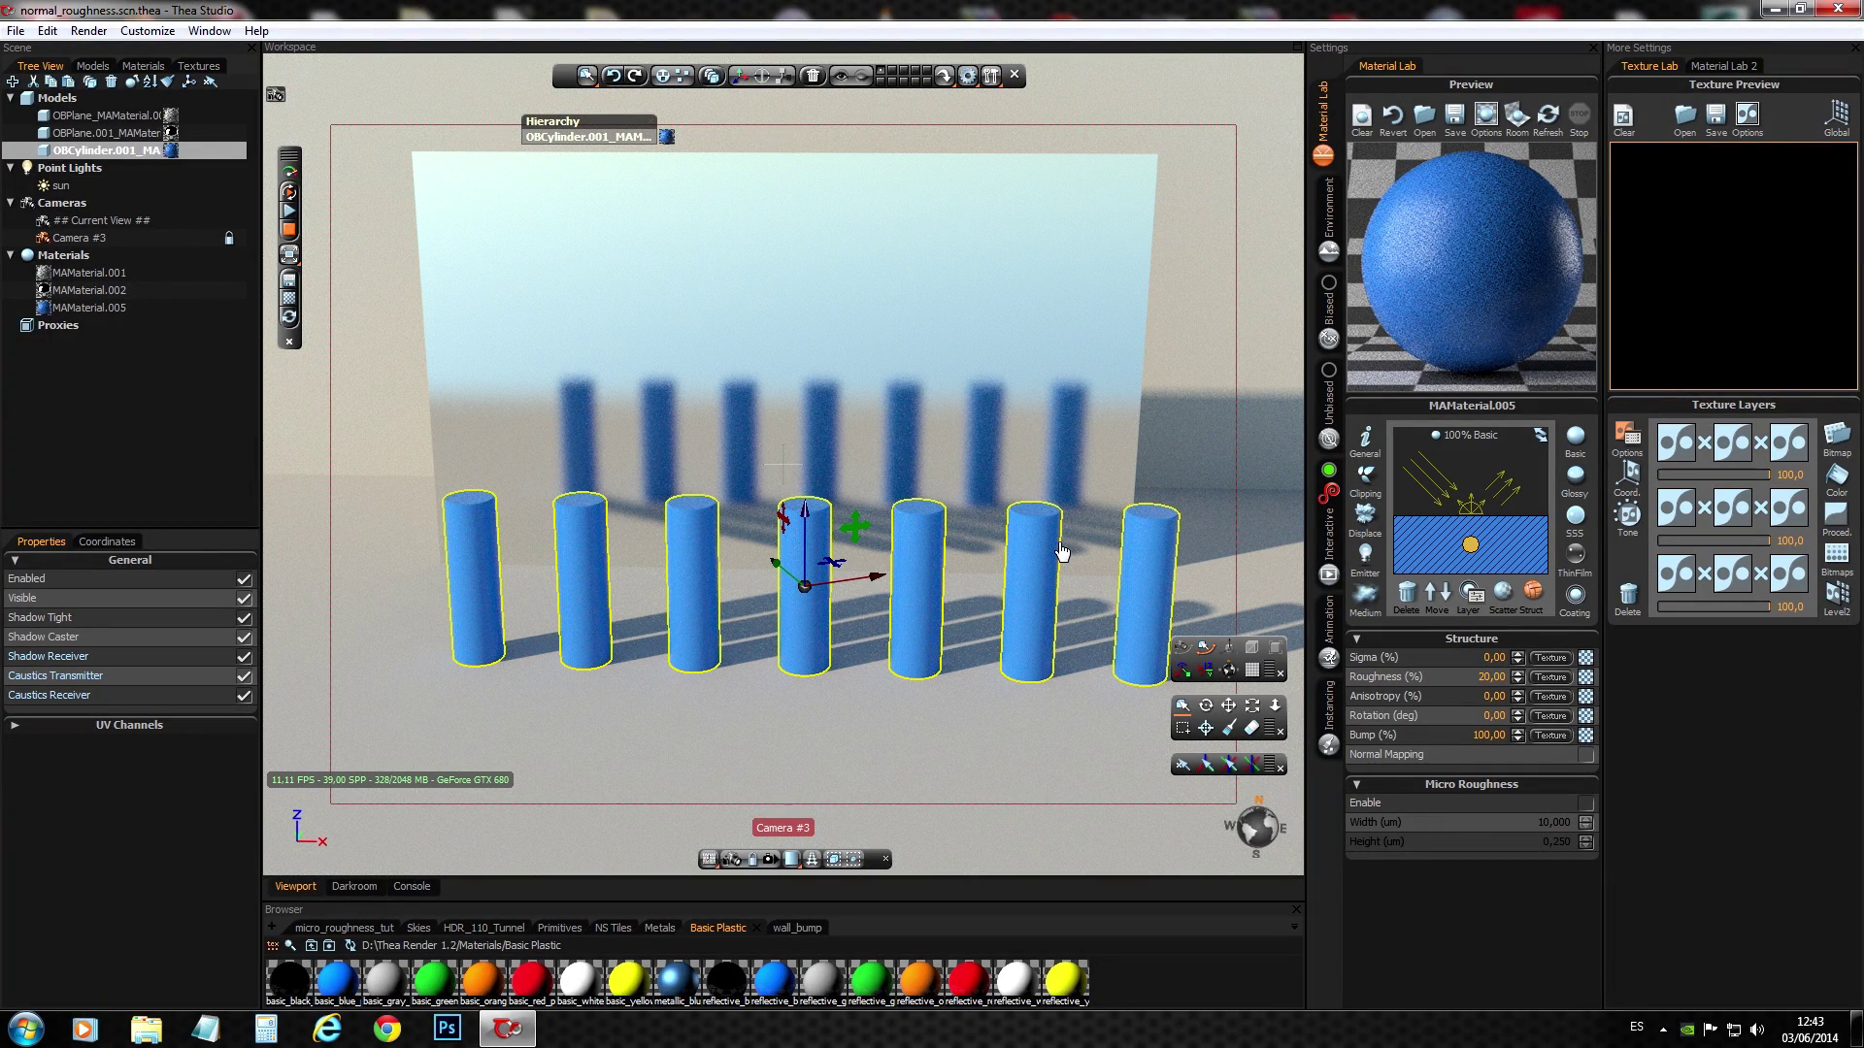
left_click(1182, 765)
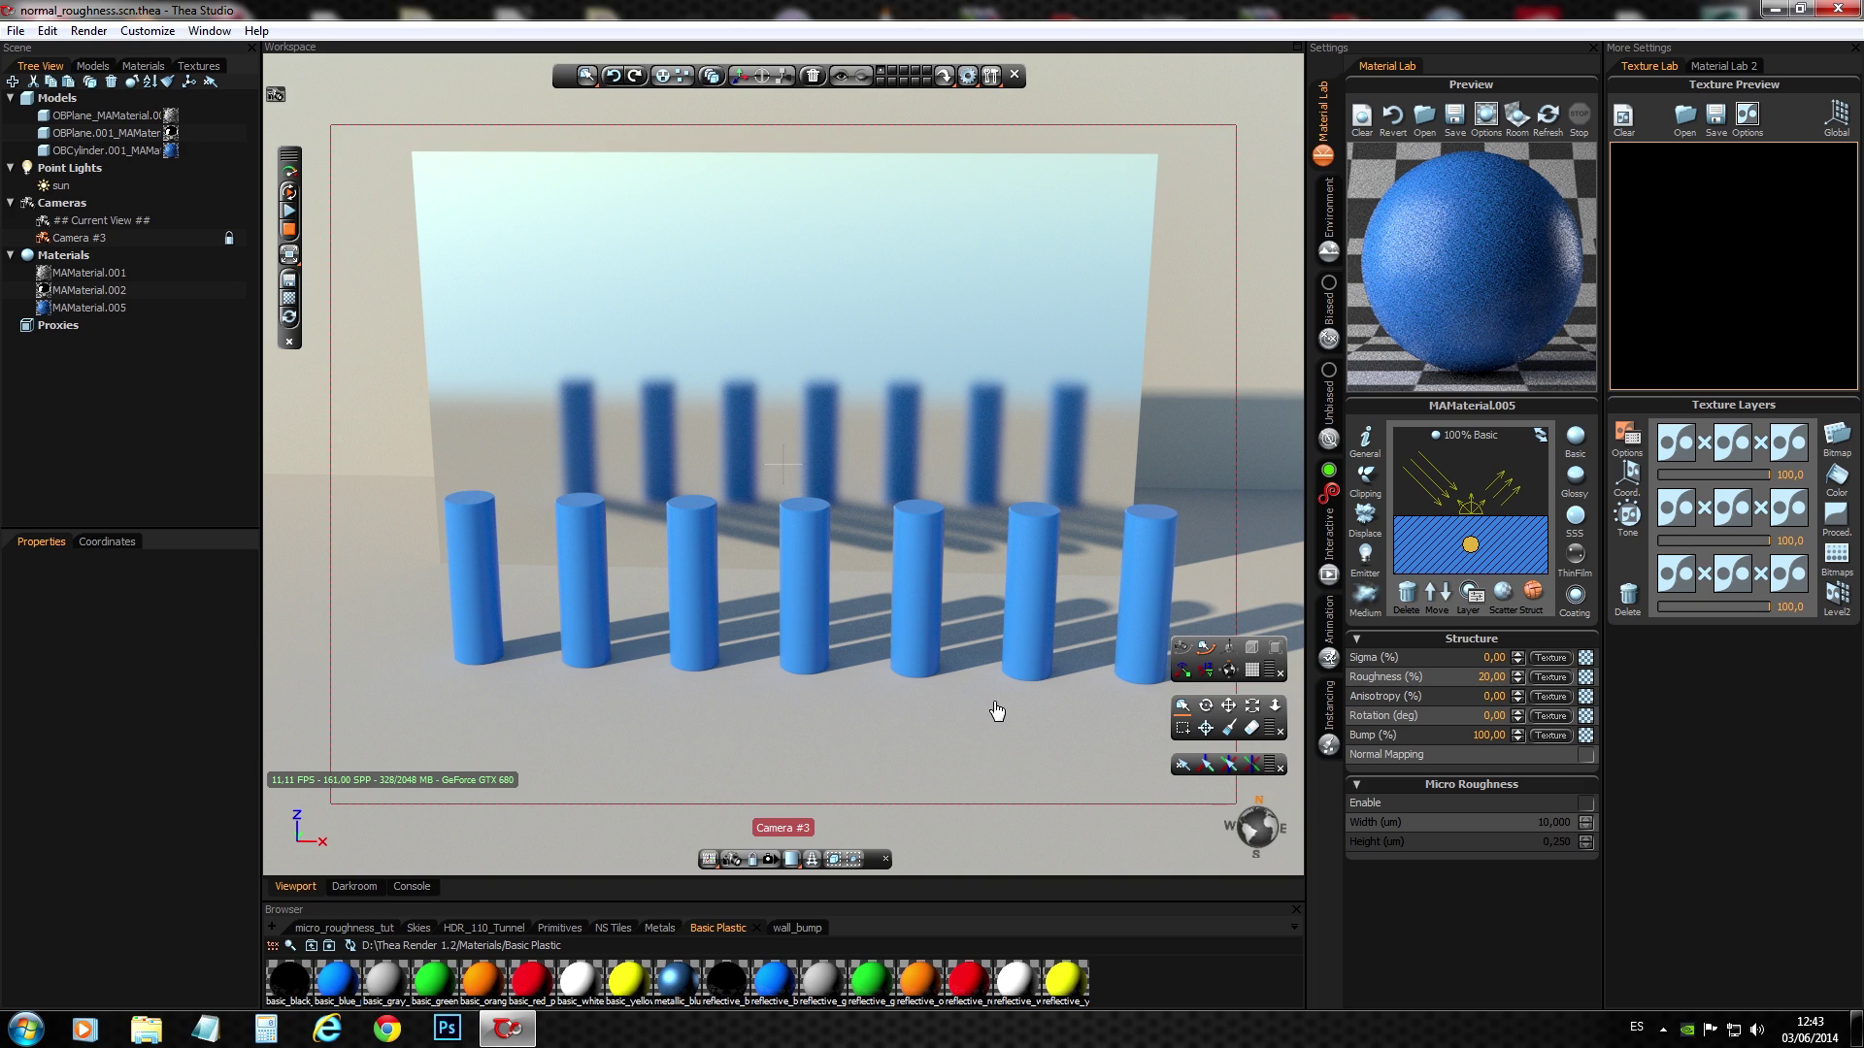
left_click_drag(1092, 672, 833, 686)
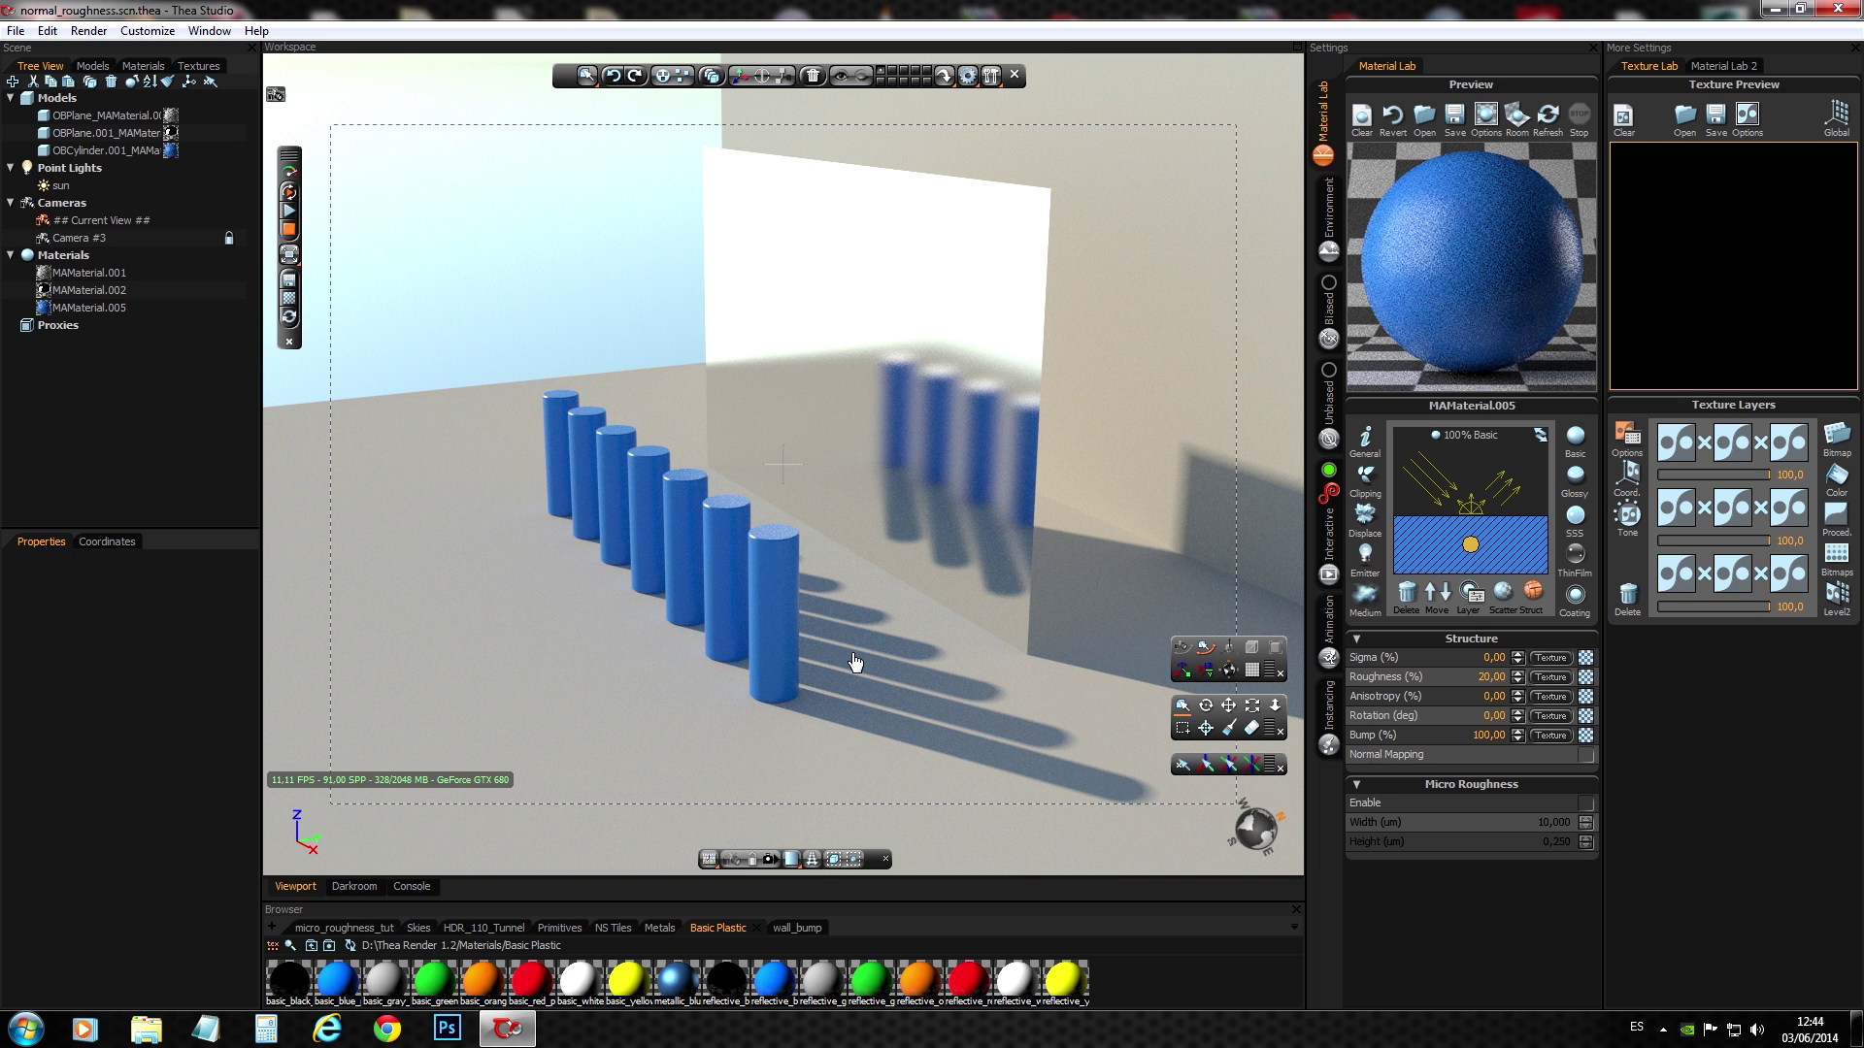
left_click_drag(638, 642, 800, 653)
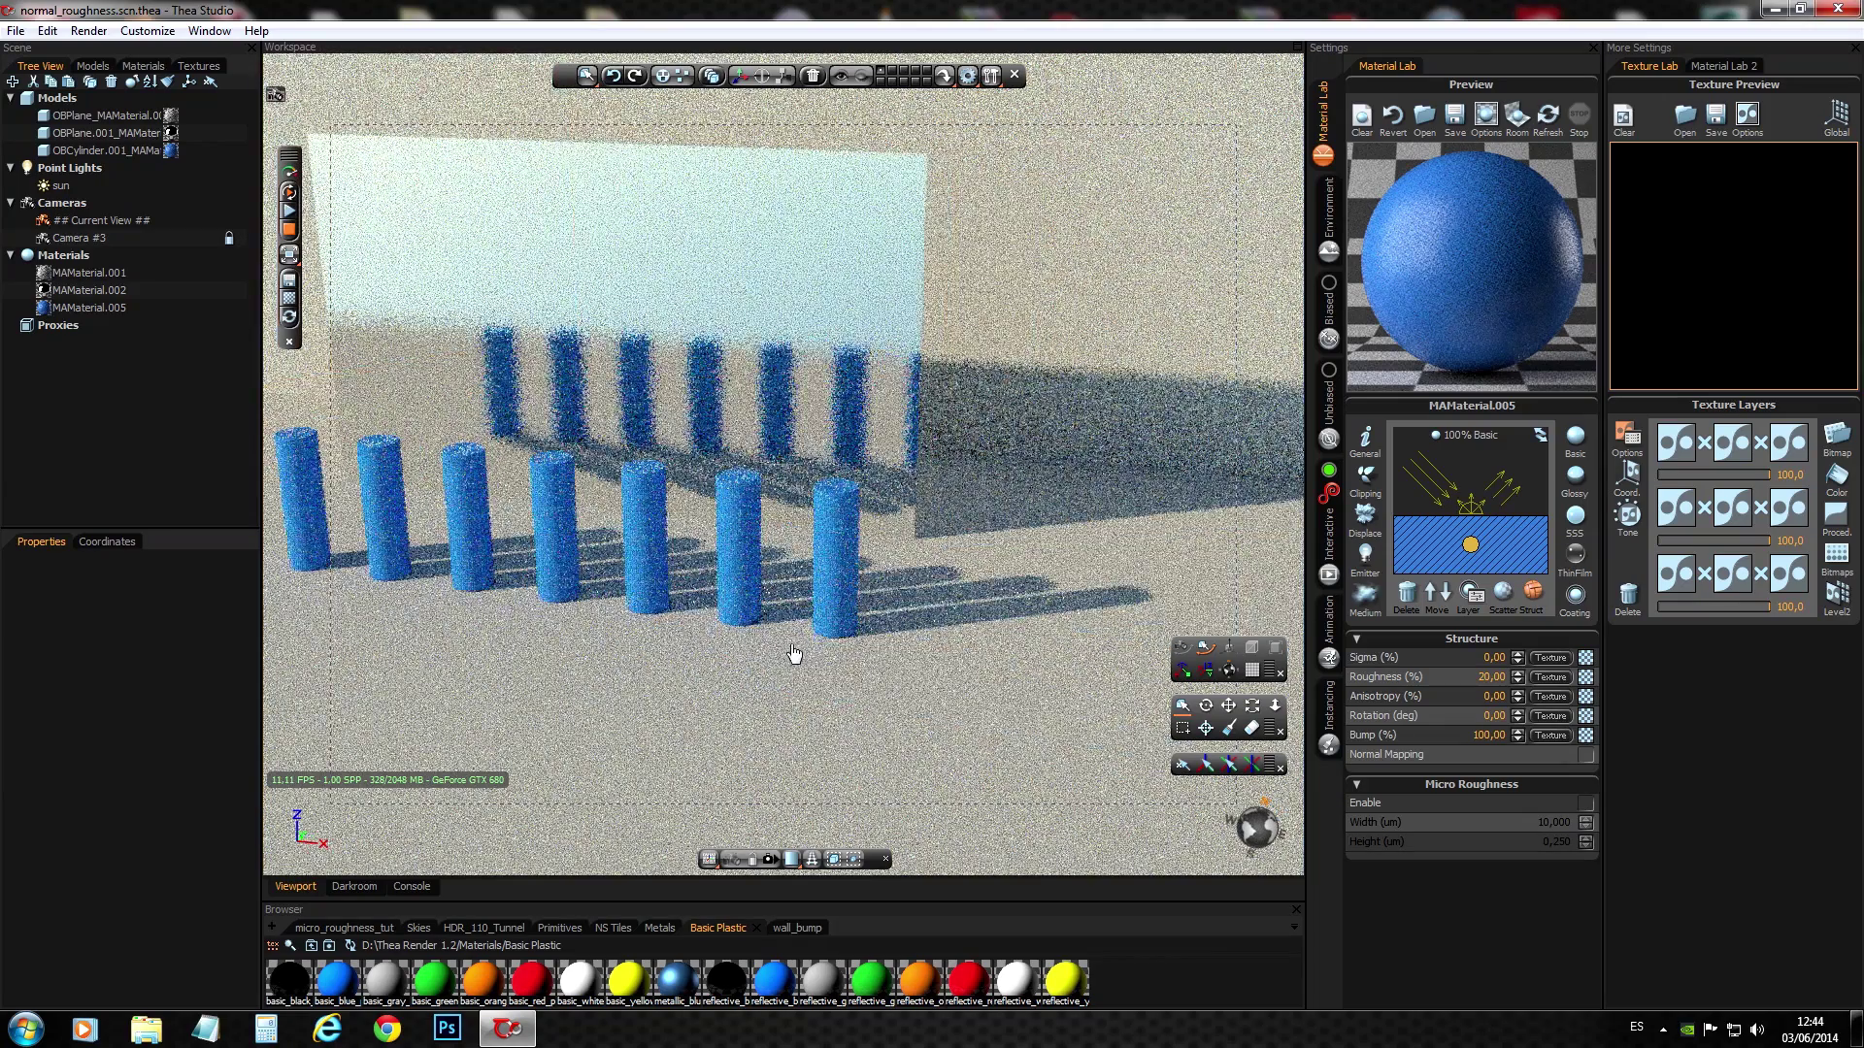
left_click_drag(624, 665, 883, 695)
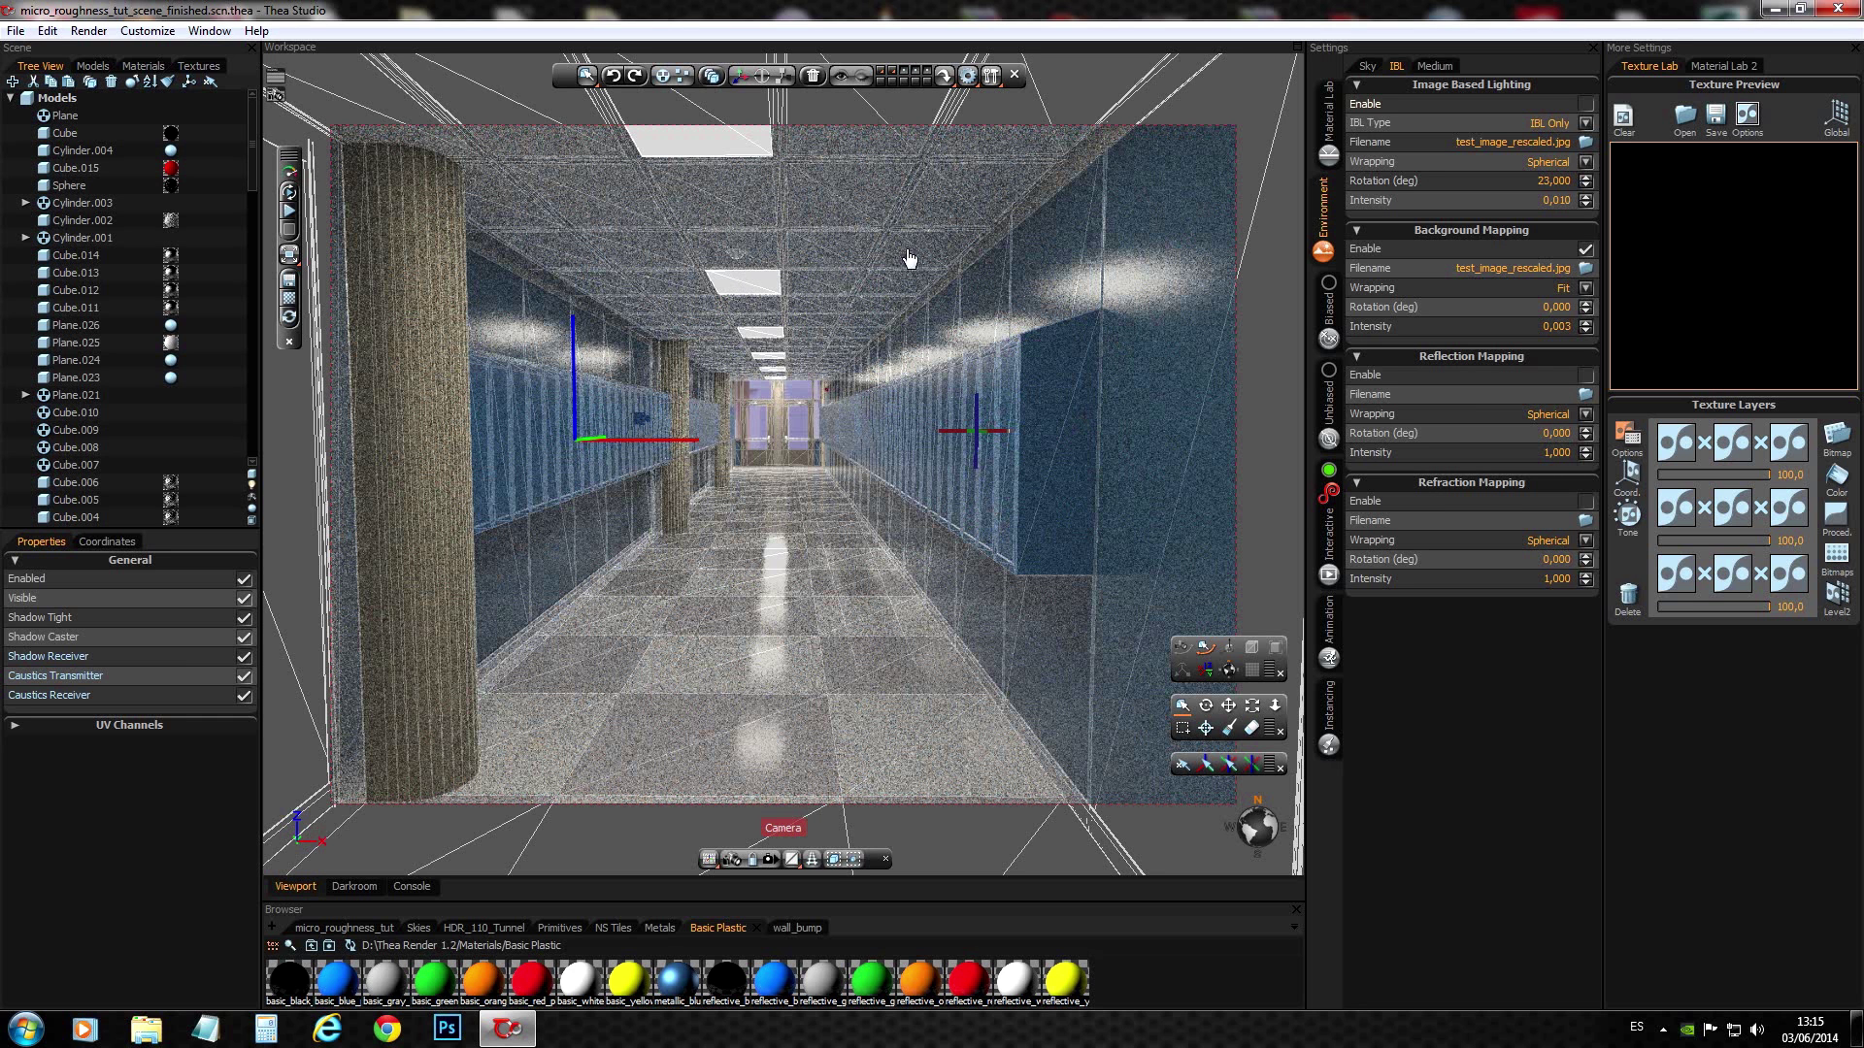
- Hide the wireframe, render the hallway live, toggle Background Mapping, and open wall_micro_roughness_01
left_click(925, 76)
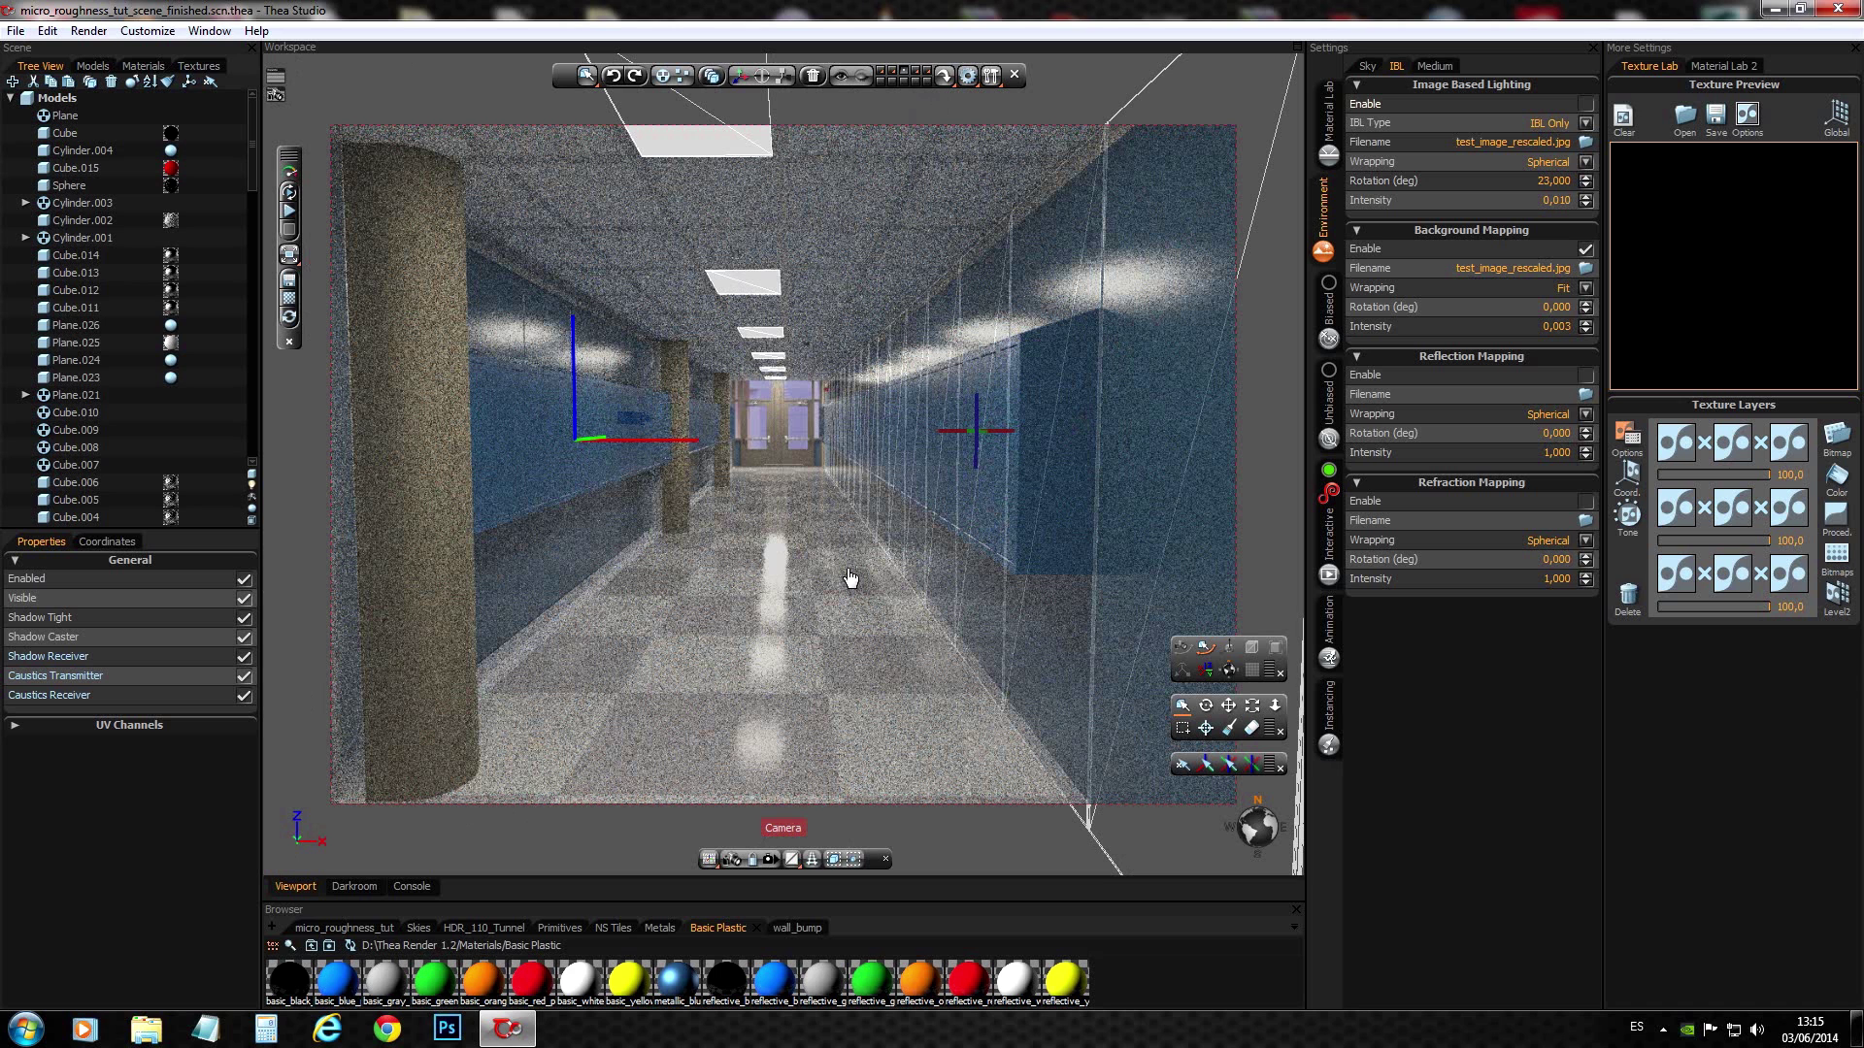
left_click(289, 193)
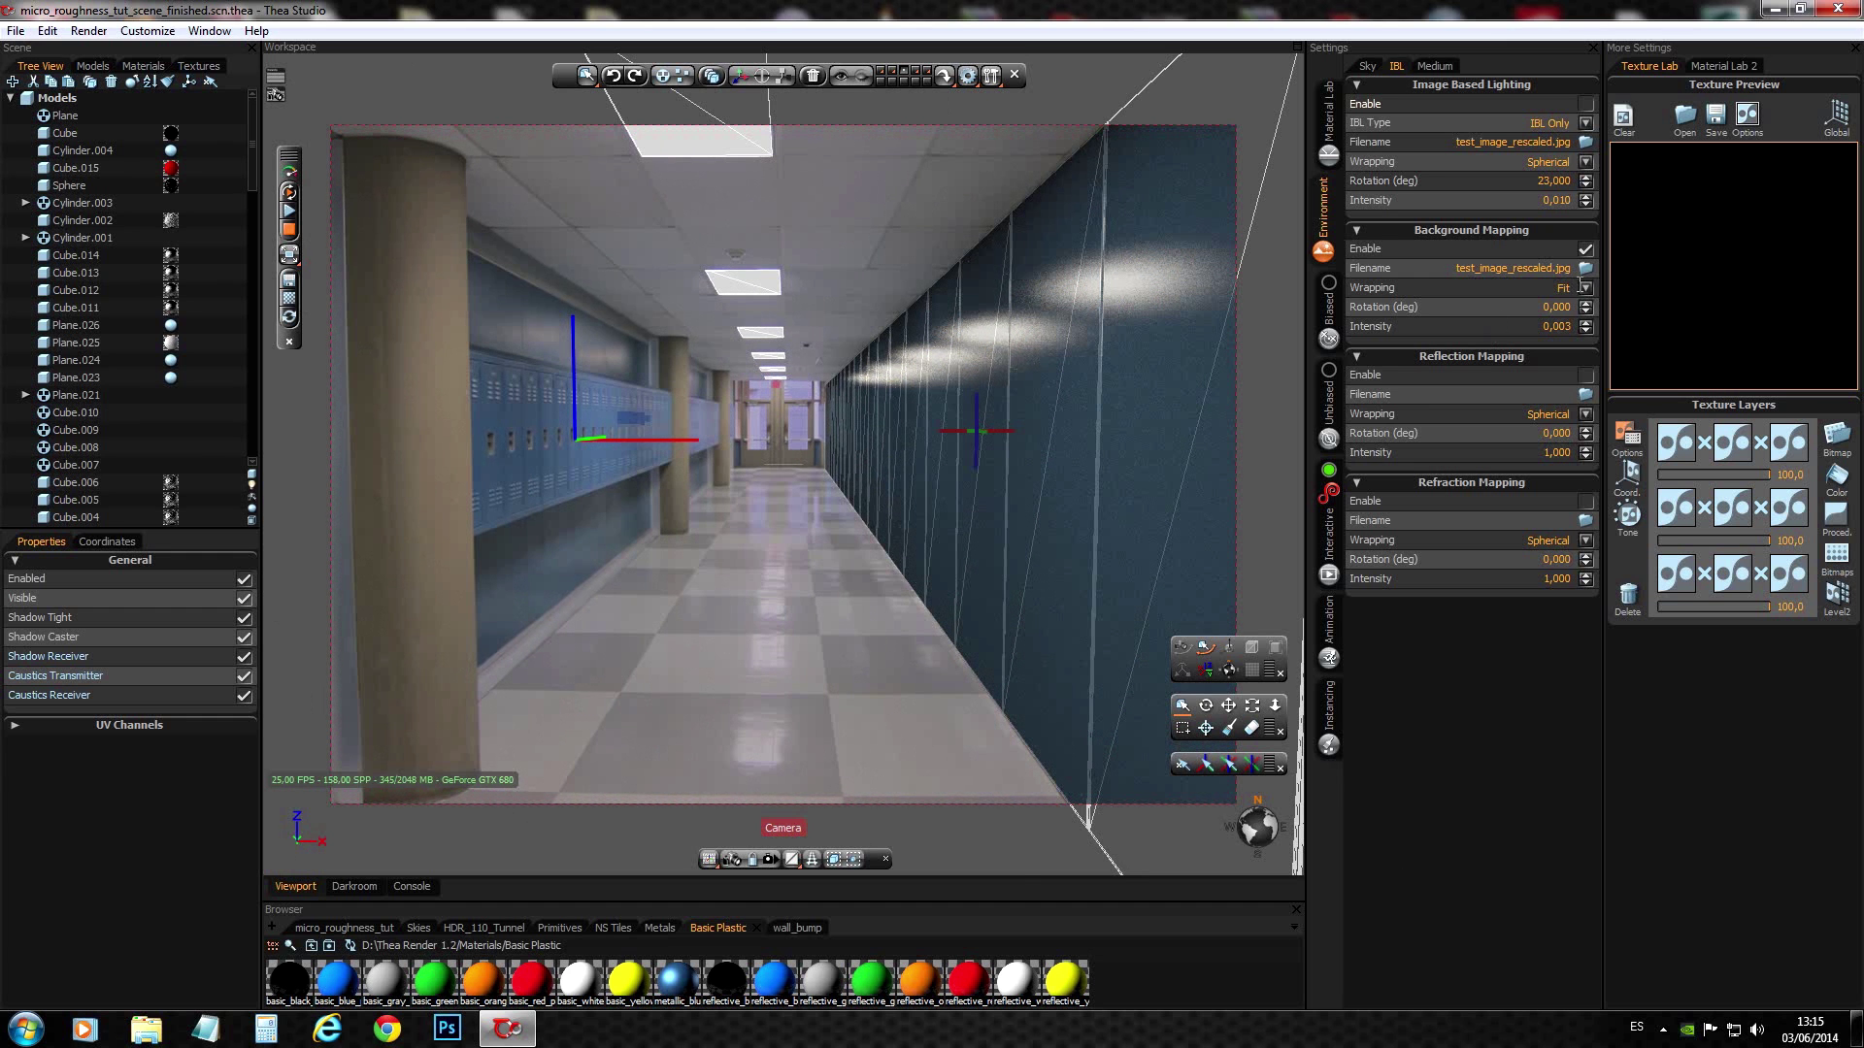
left_click(1585, 250)
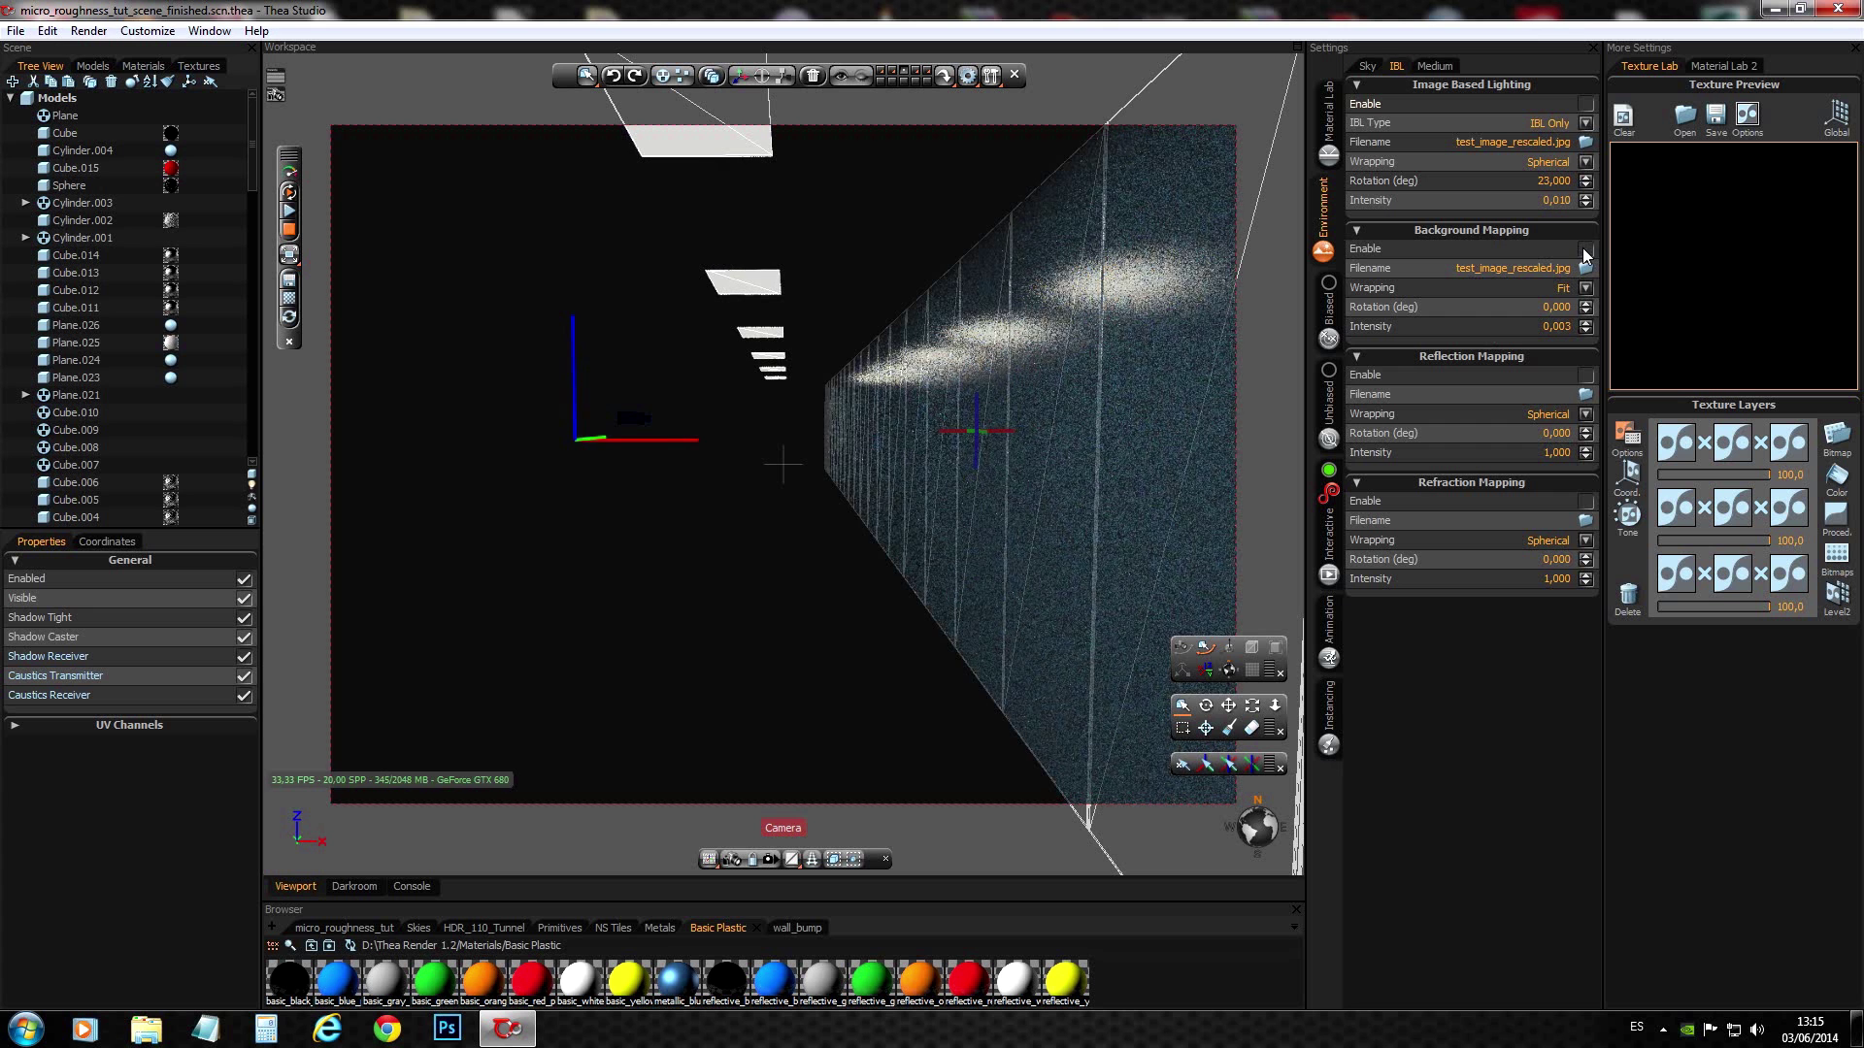
left_click(291, 303)
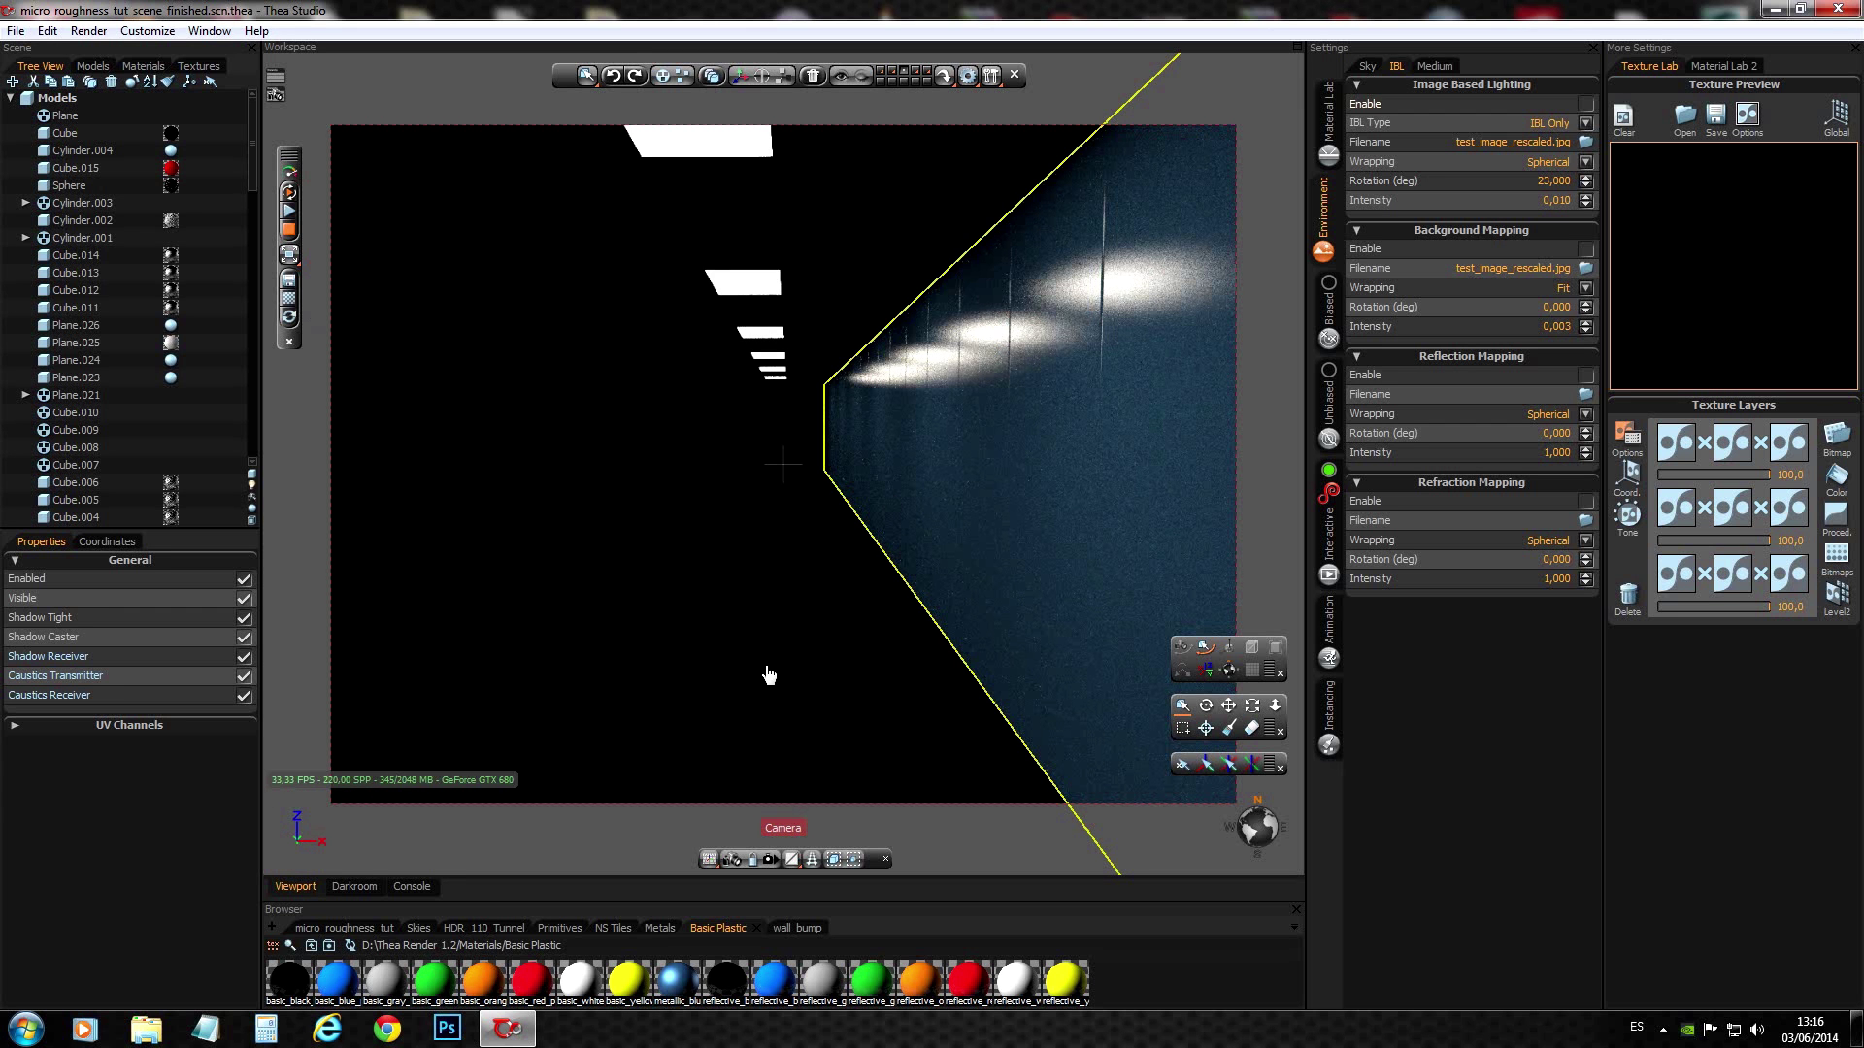
left_click(1585, 250)
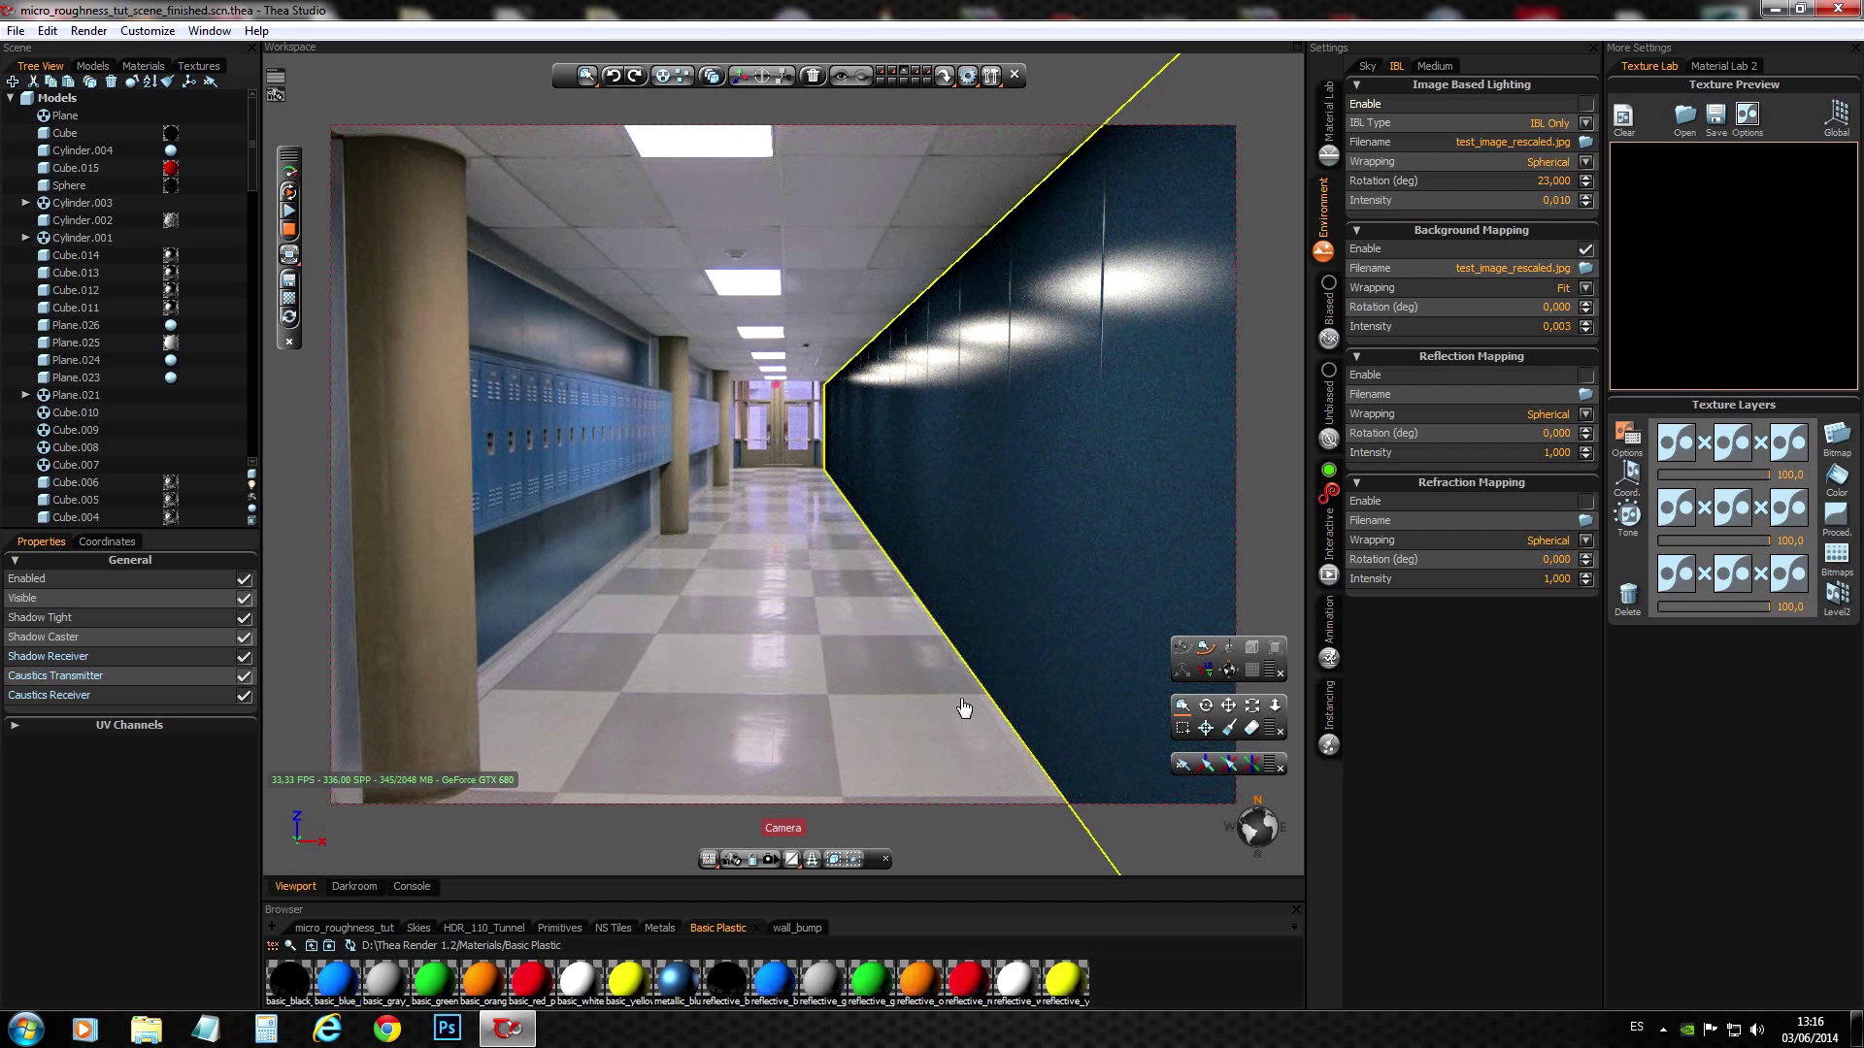
left_click(1325, 157)
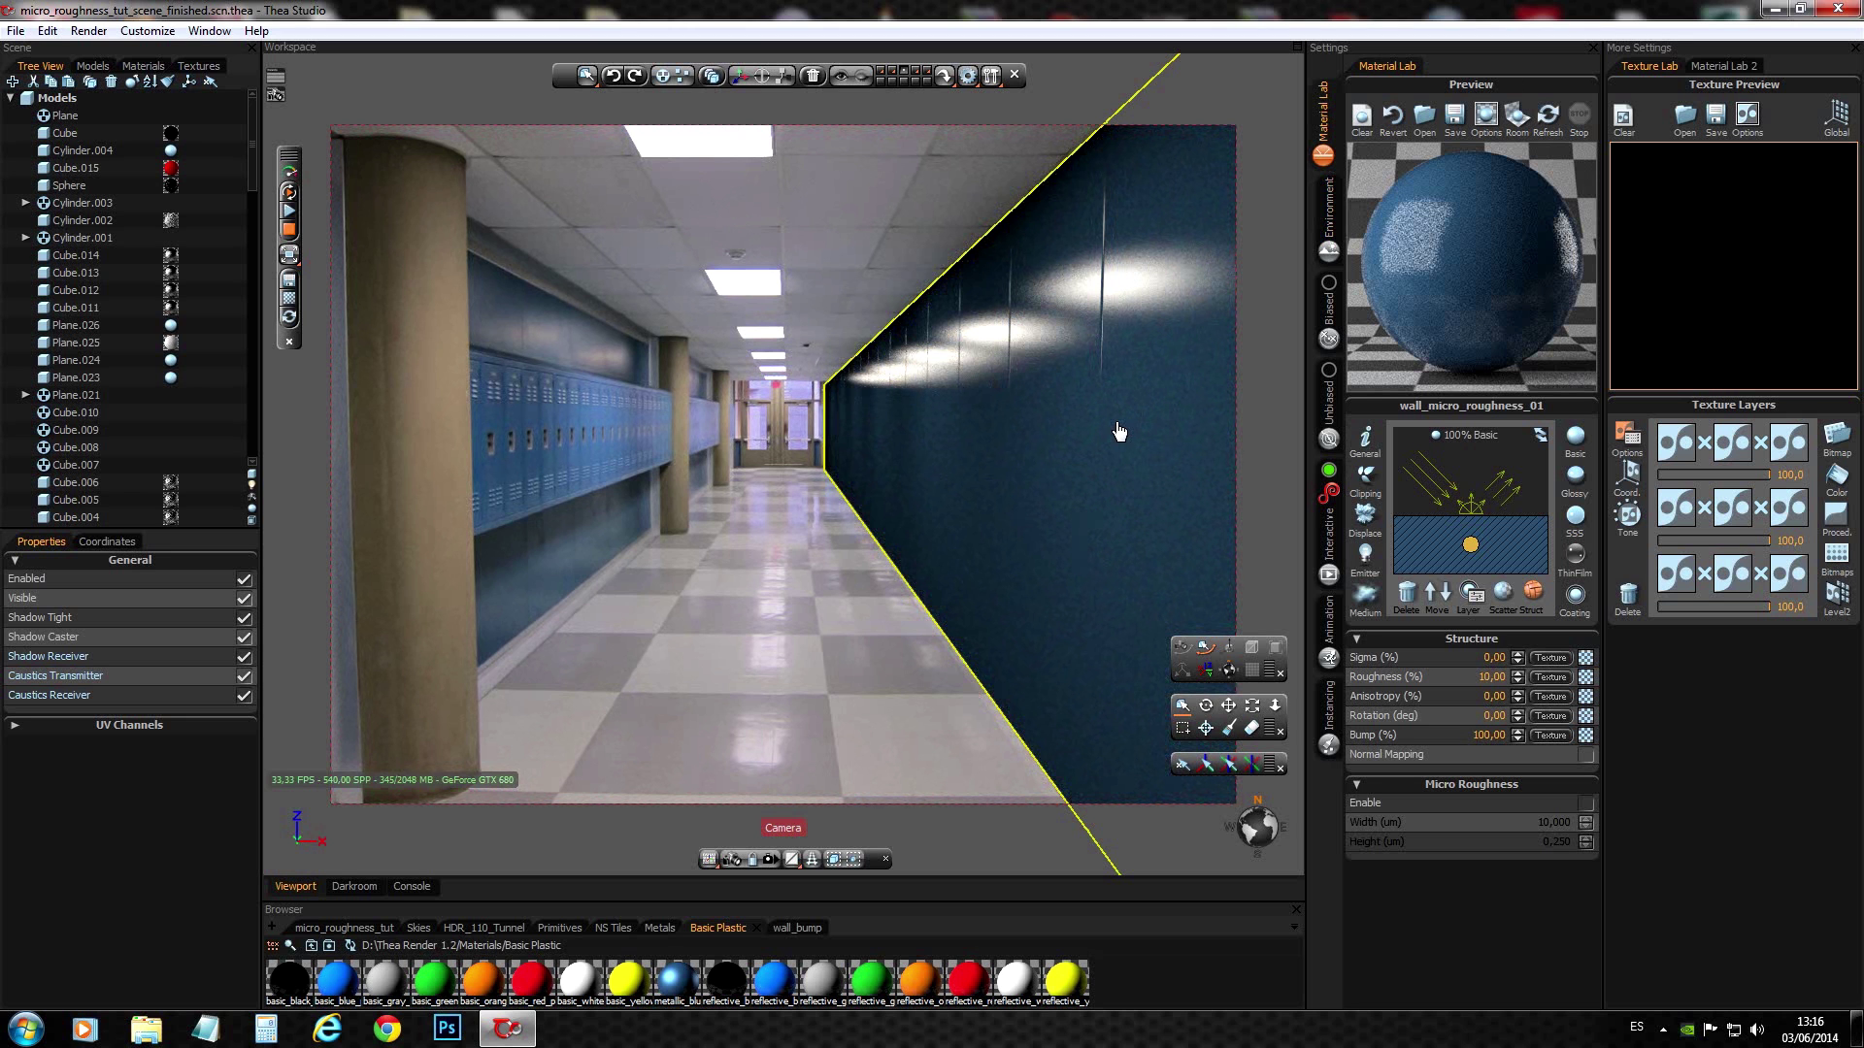
- Hide the wall plane to see the lockers, then set it Visible again
left_click(247, 598)
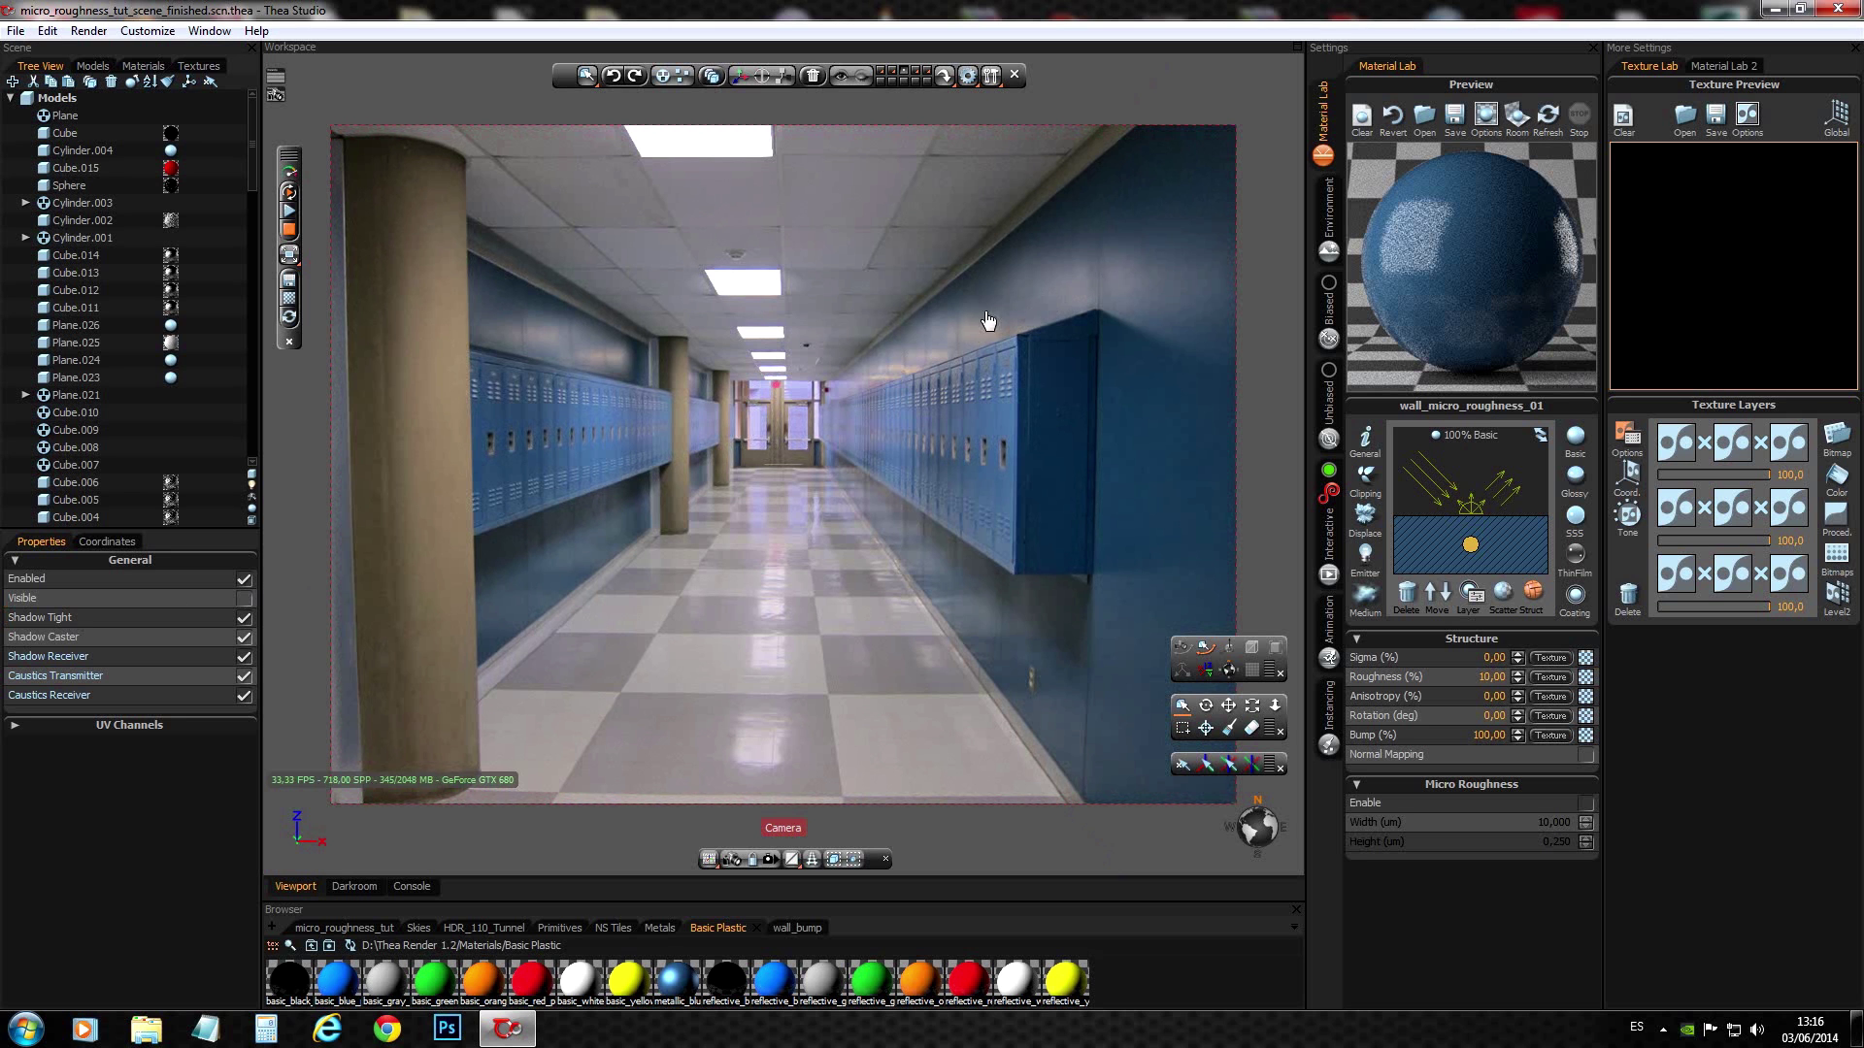
left_click(247, 600)
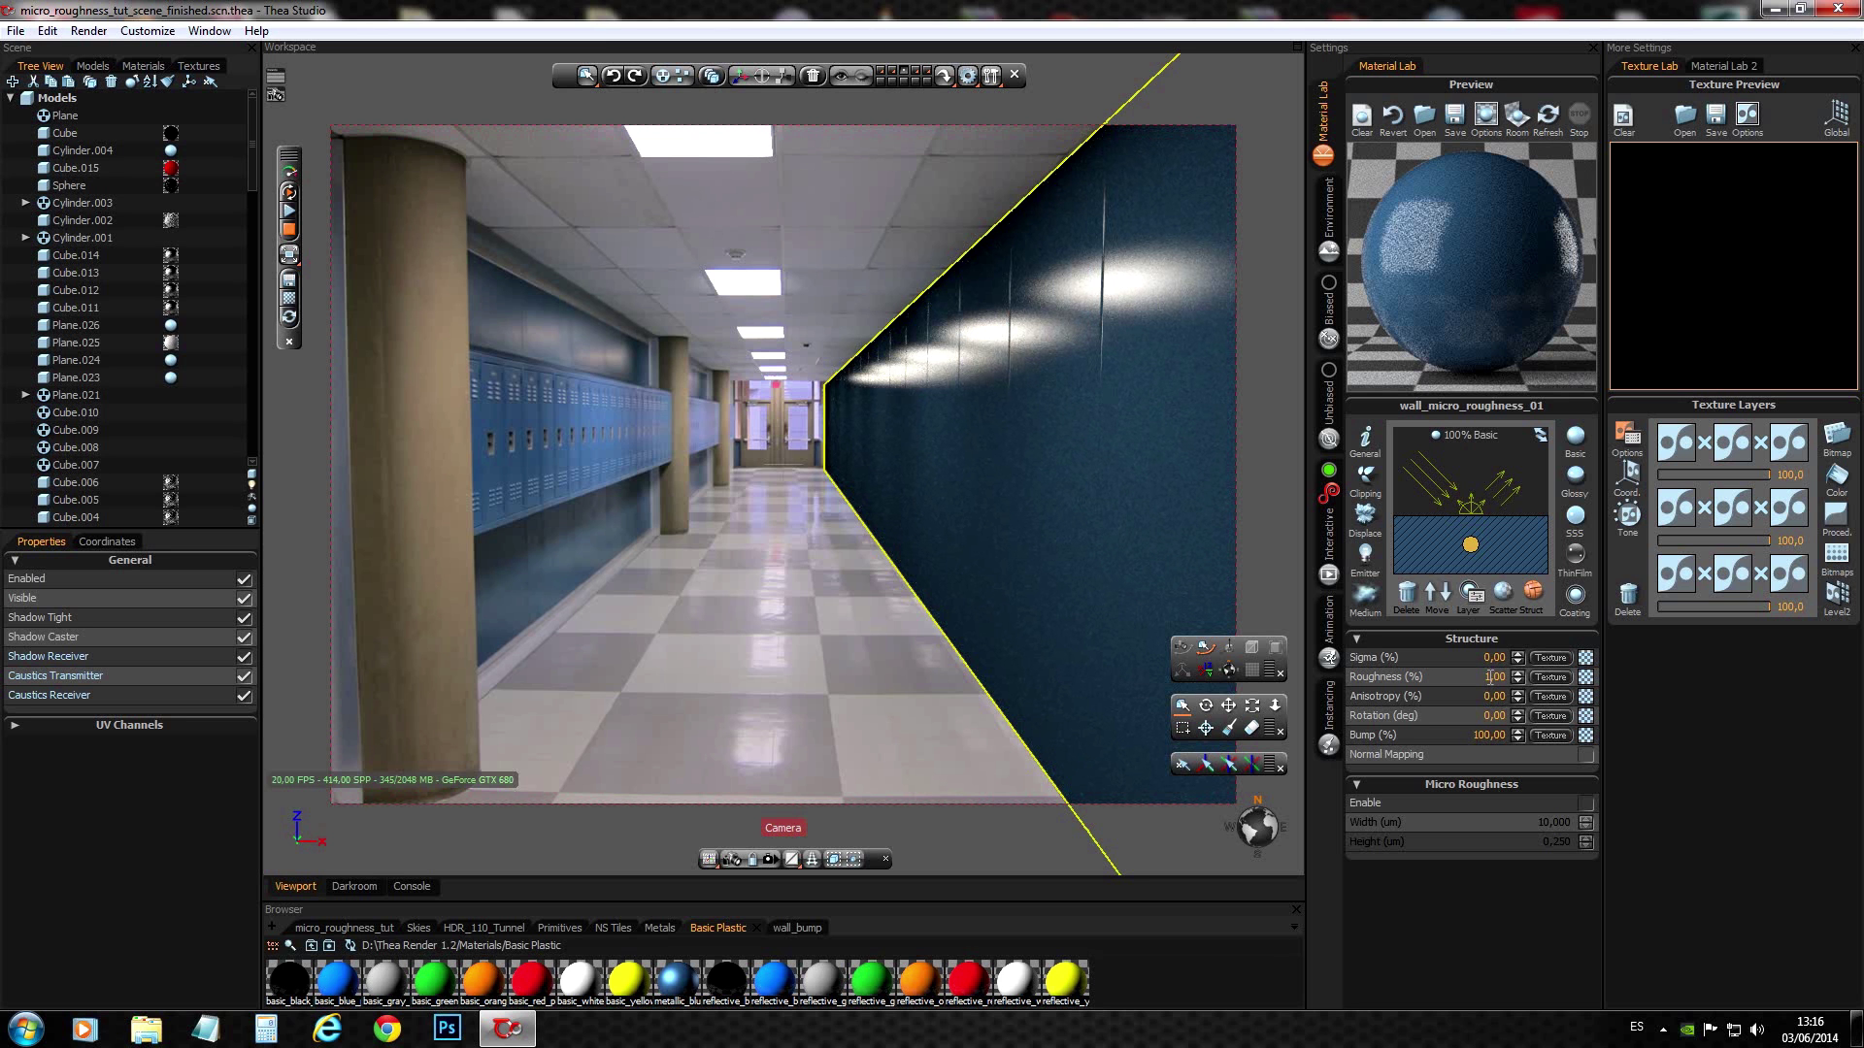
- Raise wall_micro_roughness_01 roughness through 5 and 10 to 20%, comparing with the wall hidden
type("5")
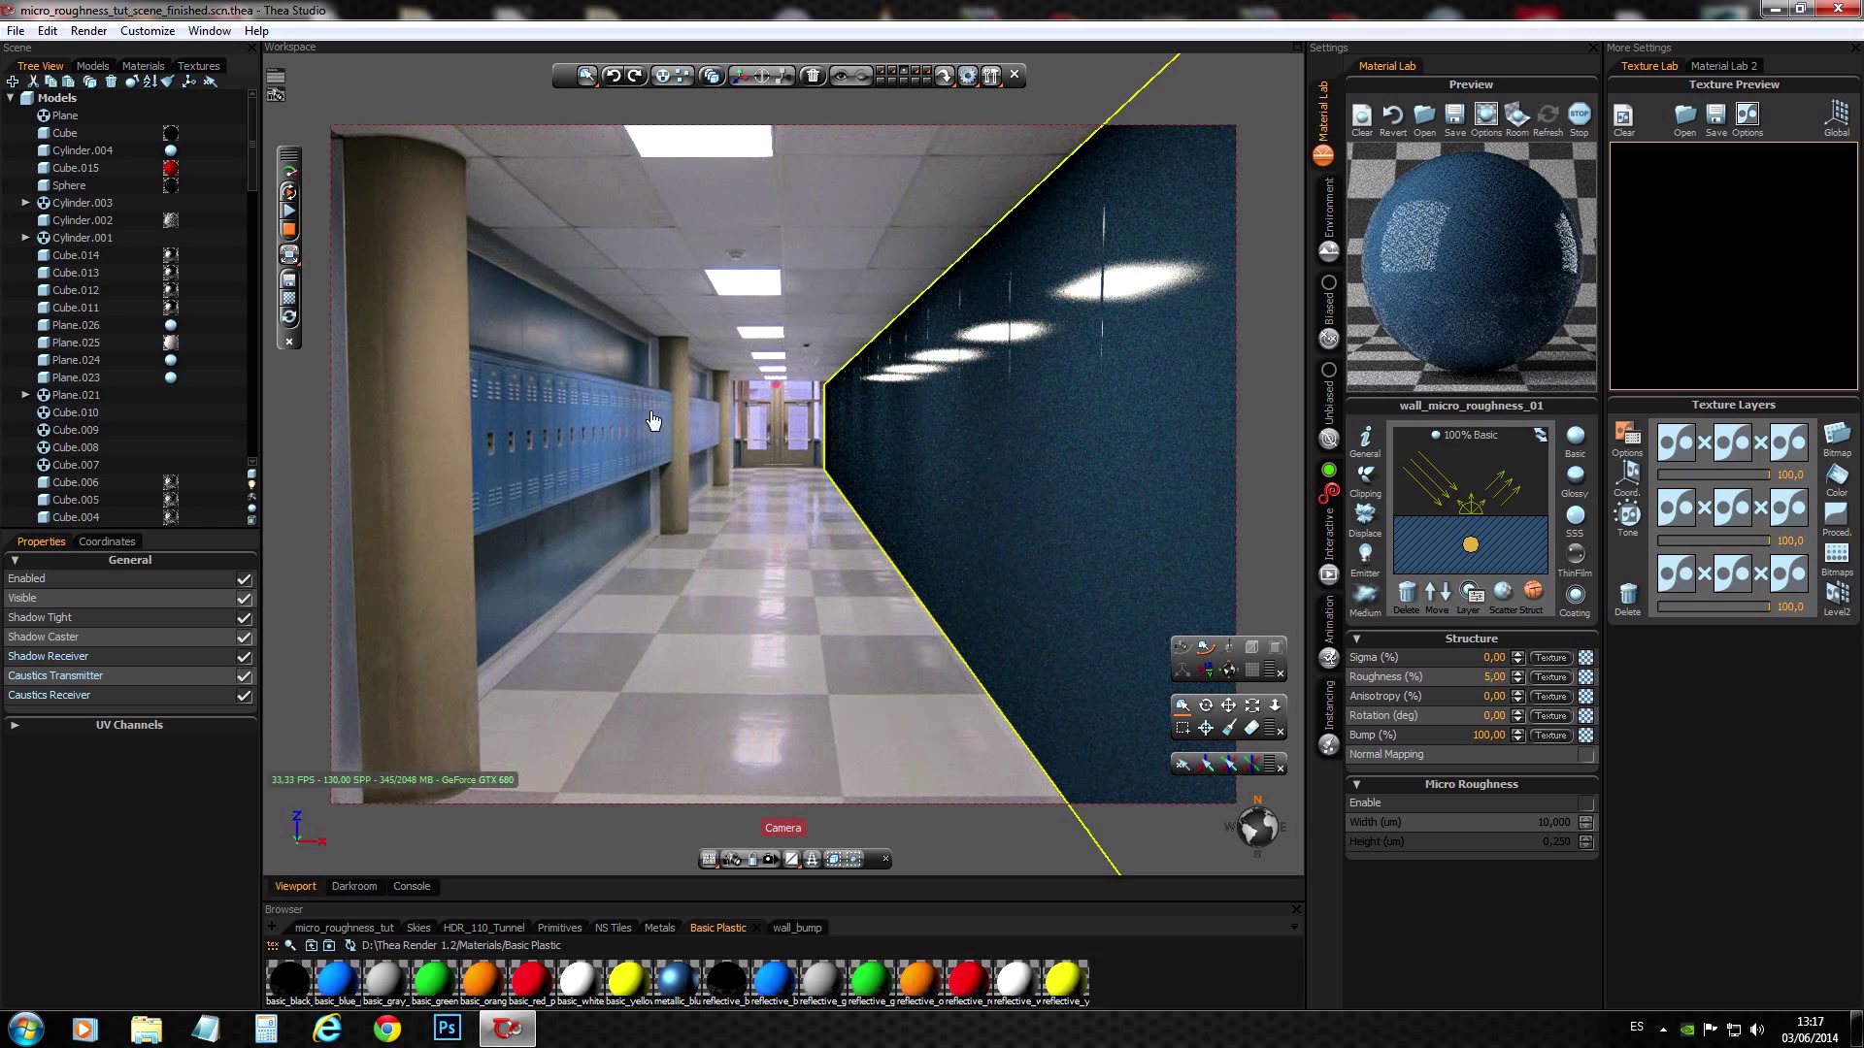
left_click(244, 597)
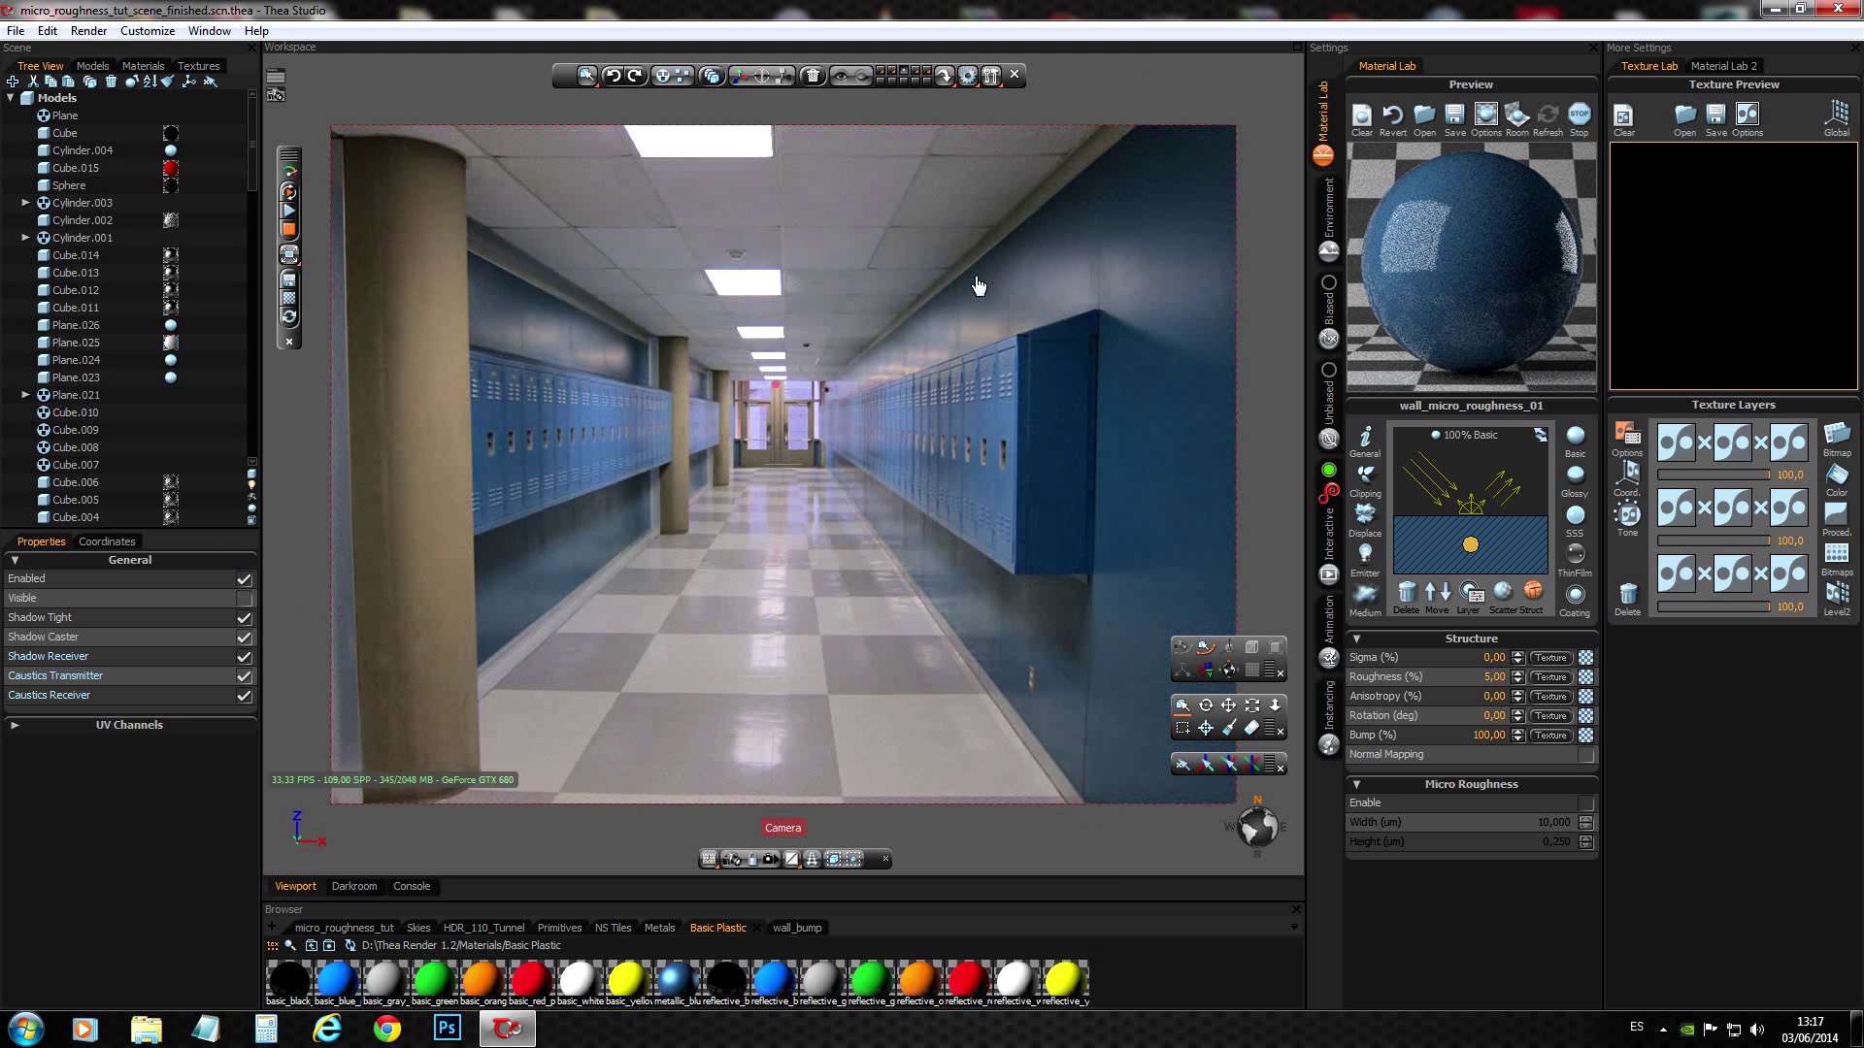
left_click(243, 599)
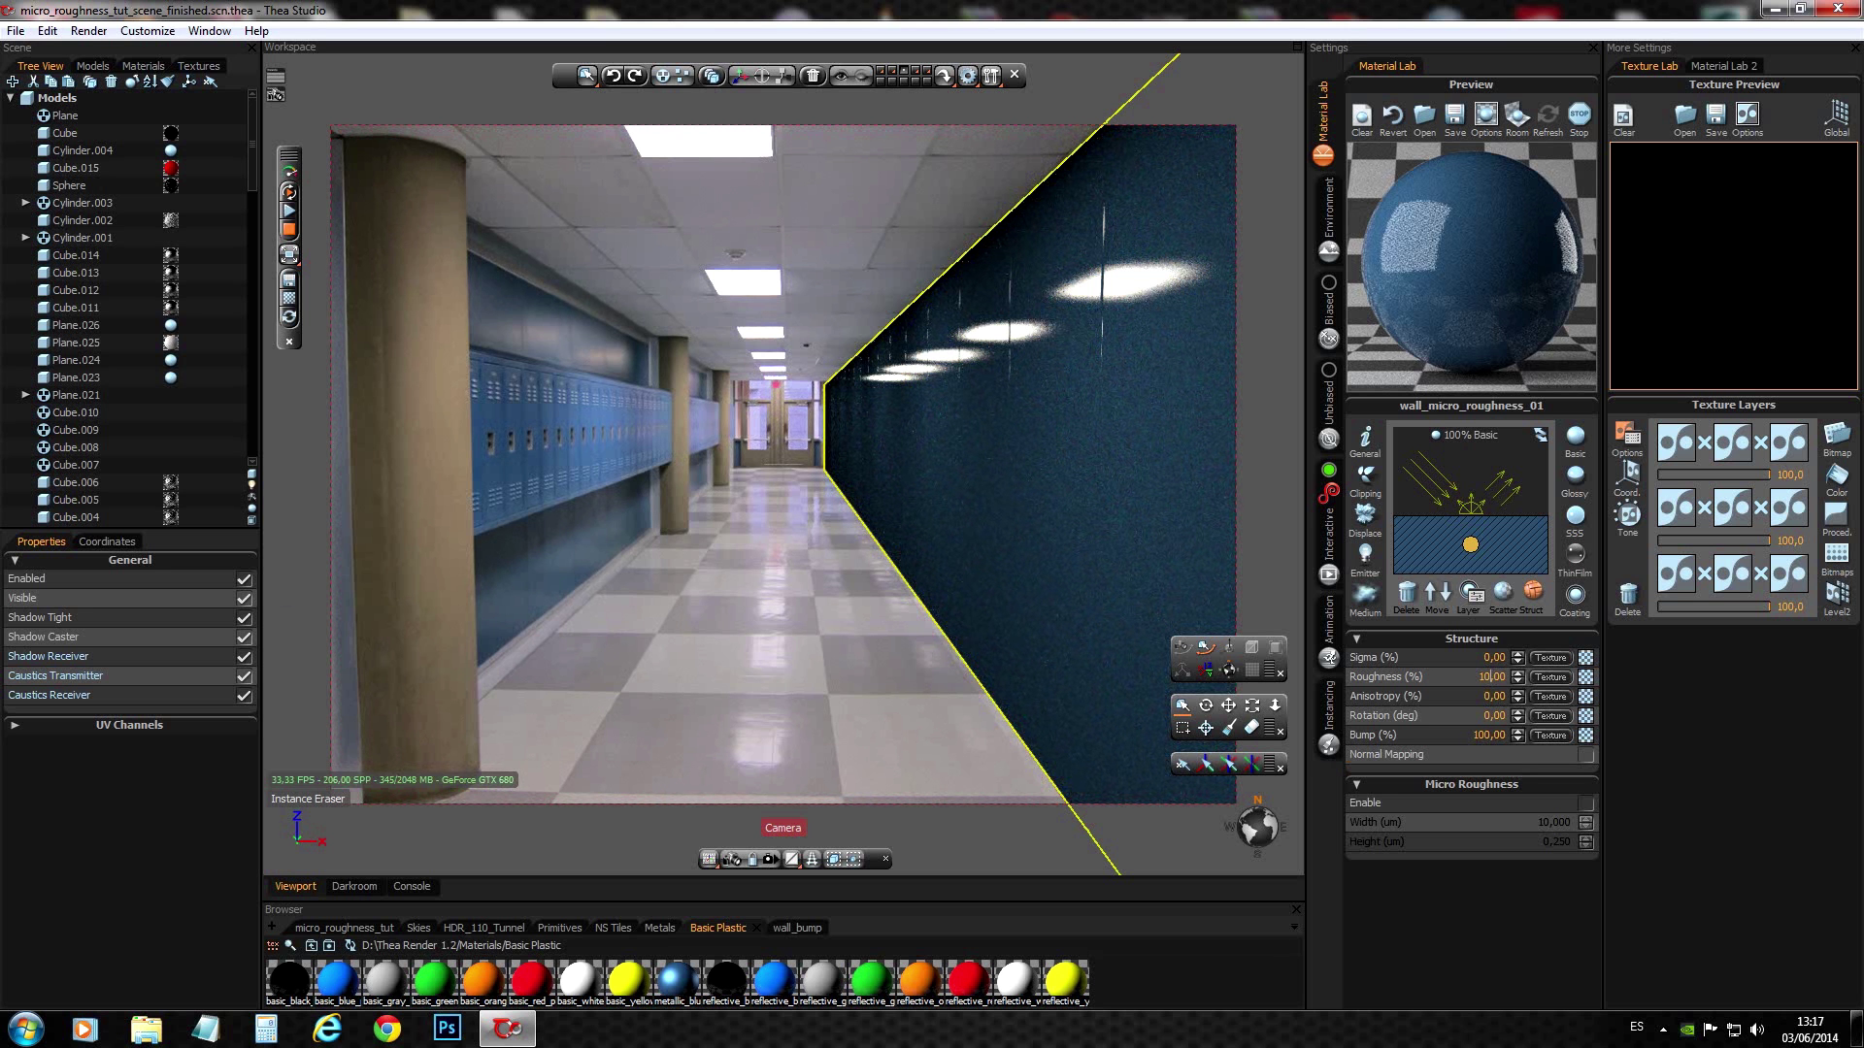
key("Return")
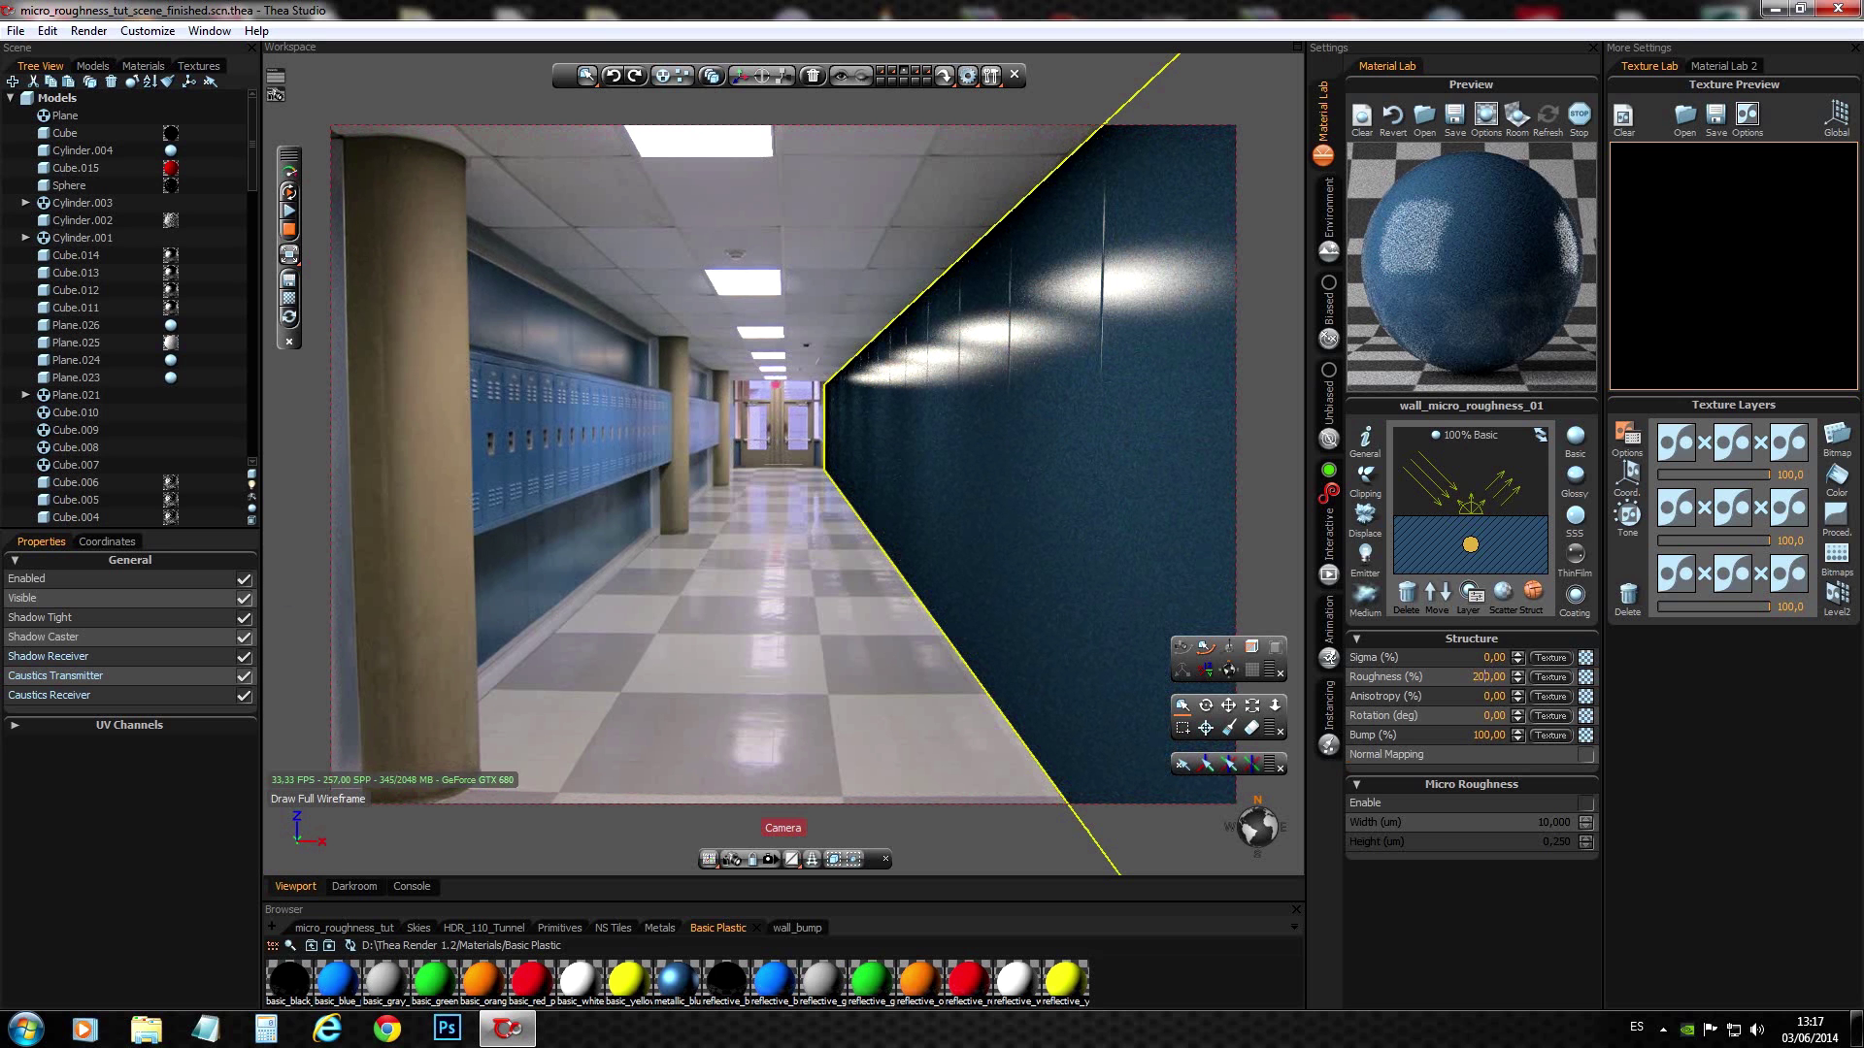
key("Return")
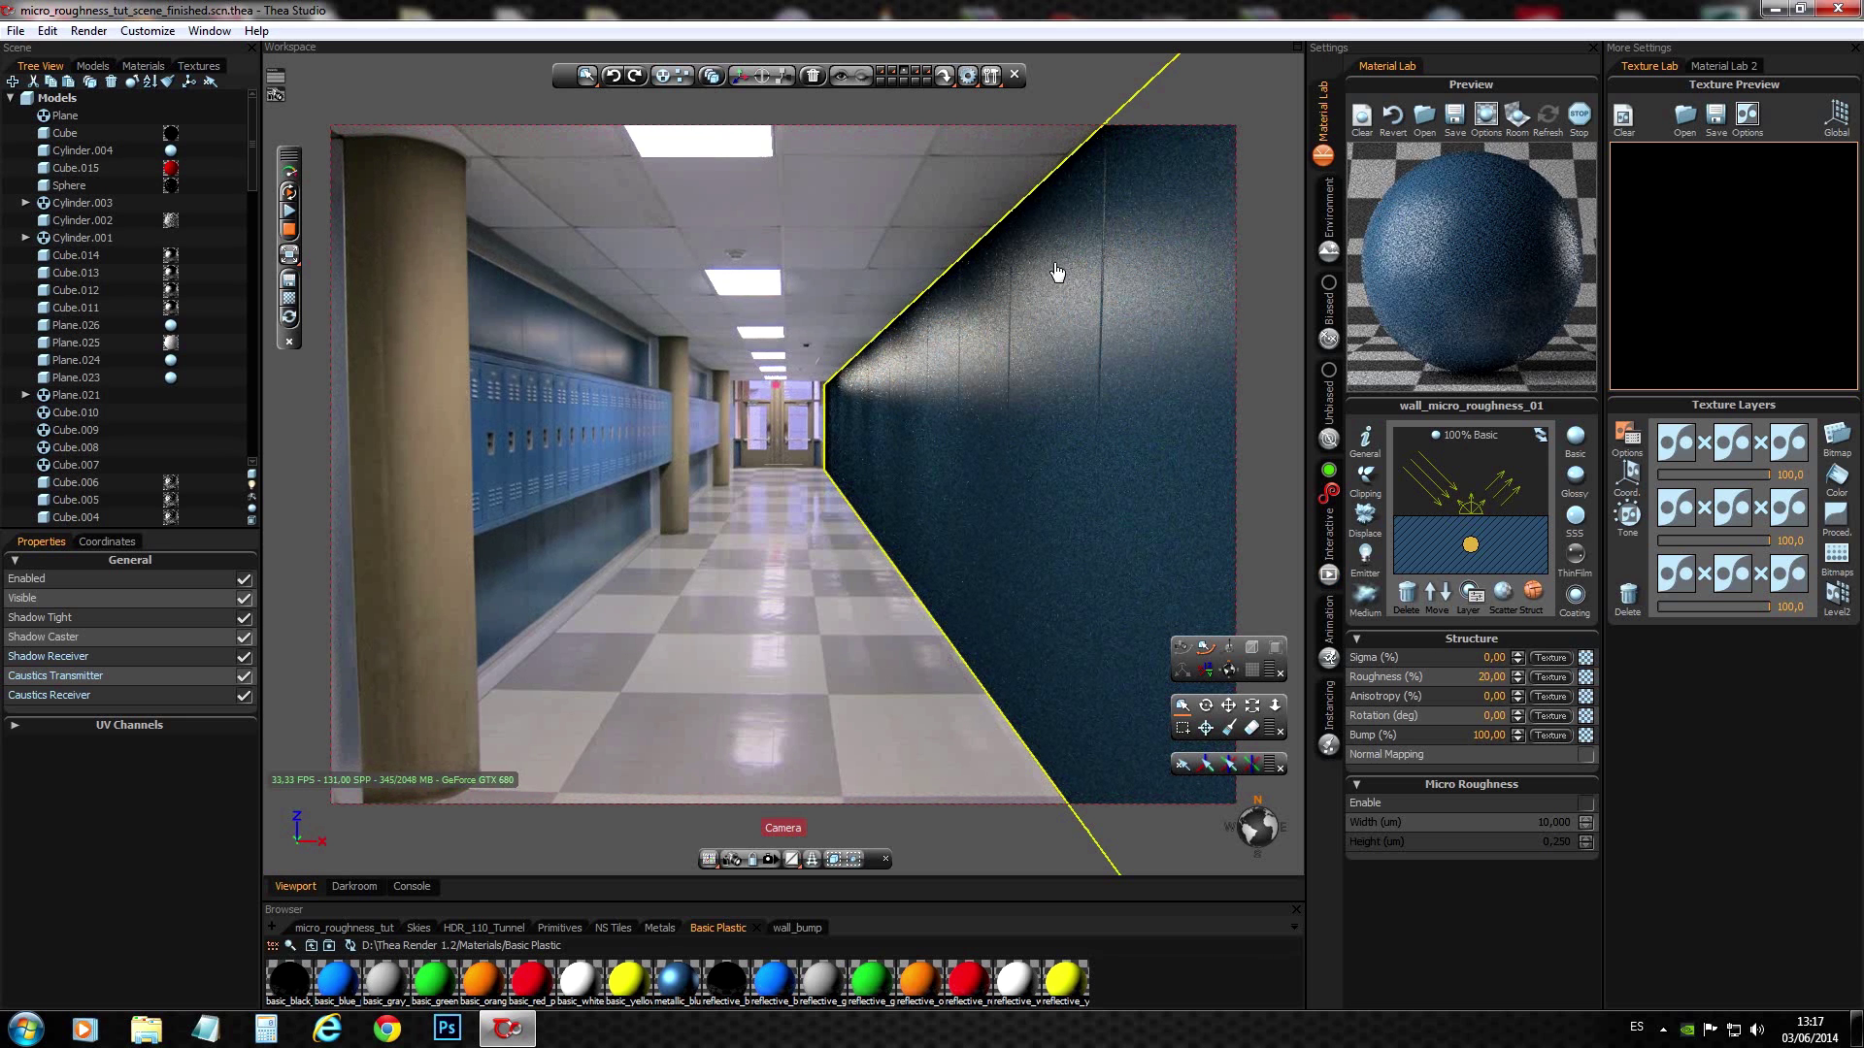
left_click(246, 599)
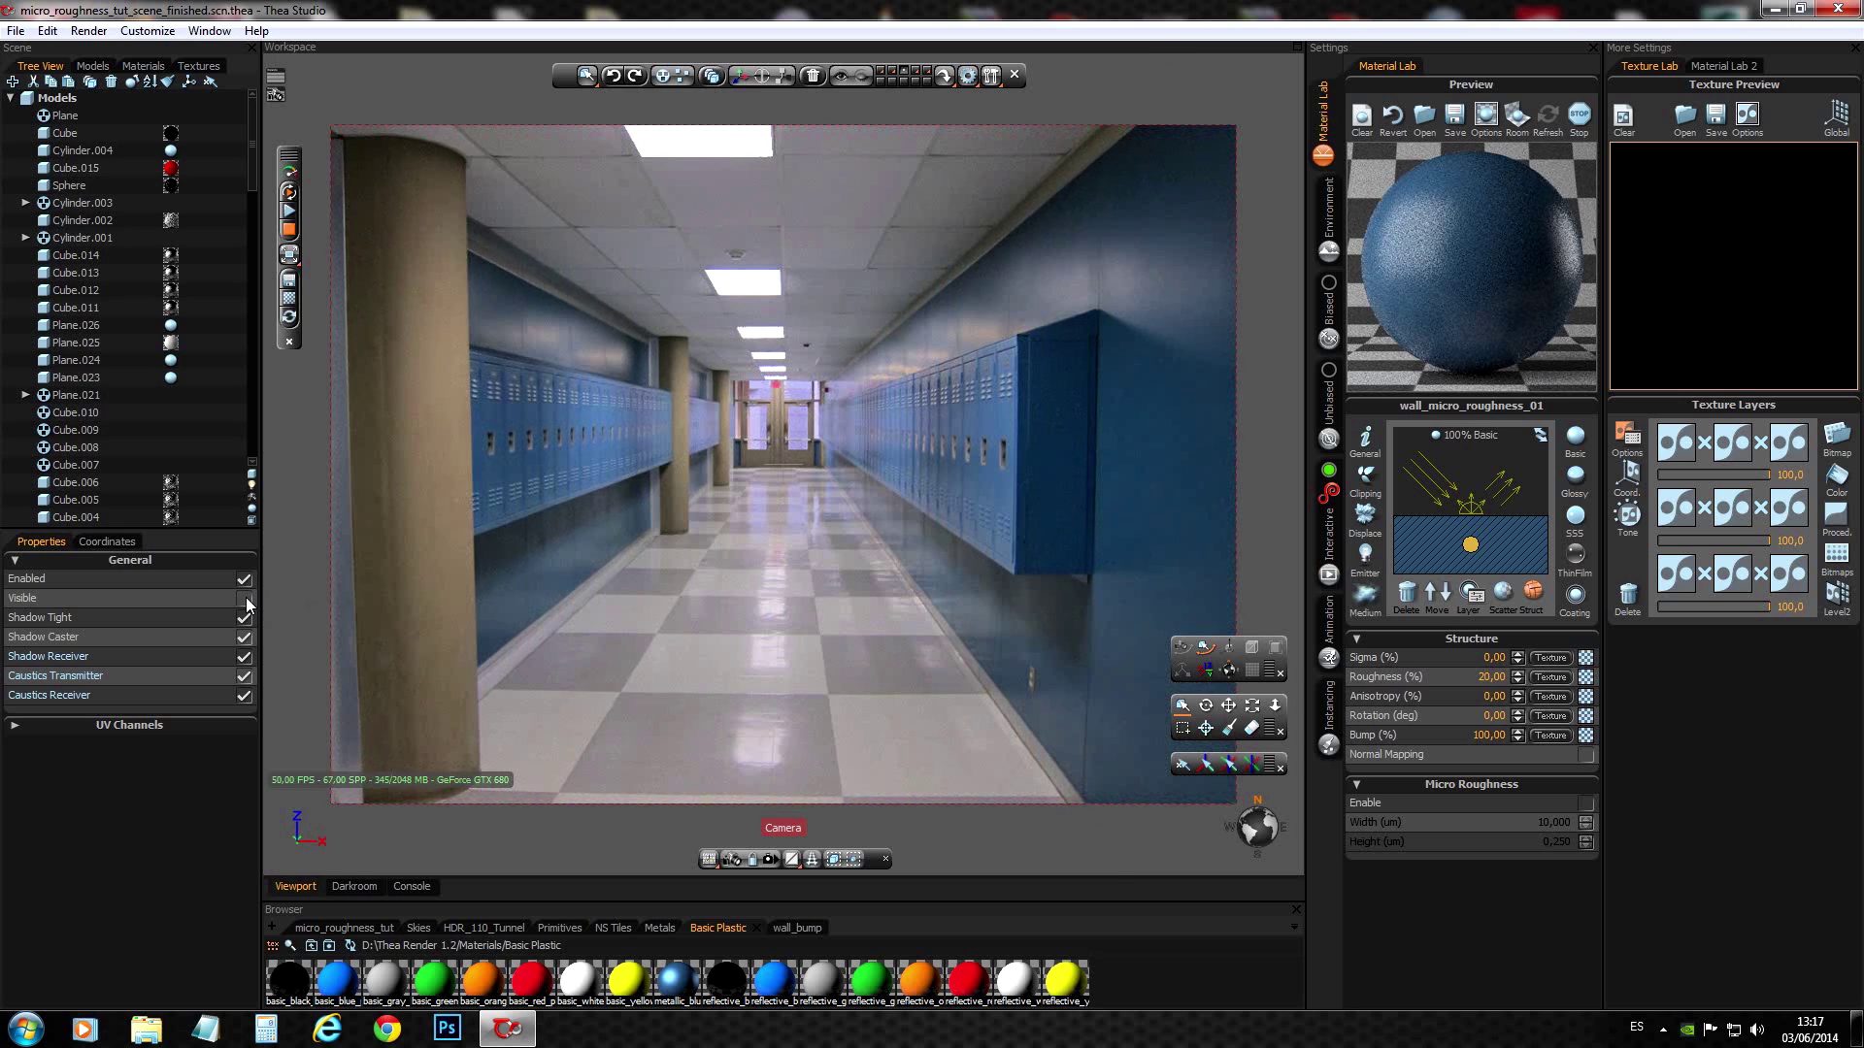
left_click(246, 599)
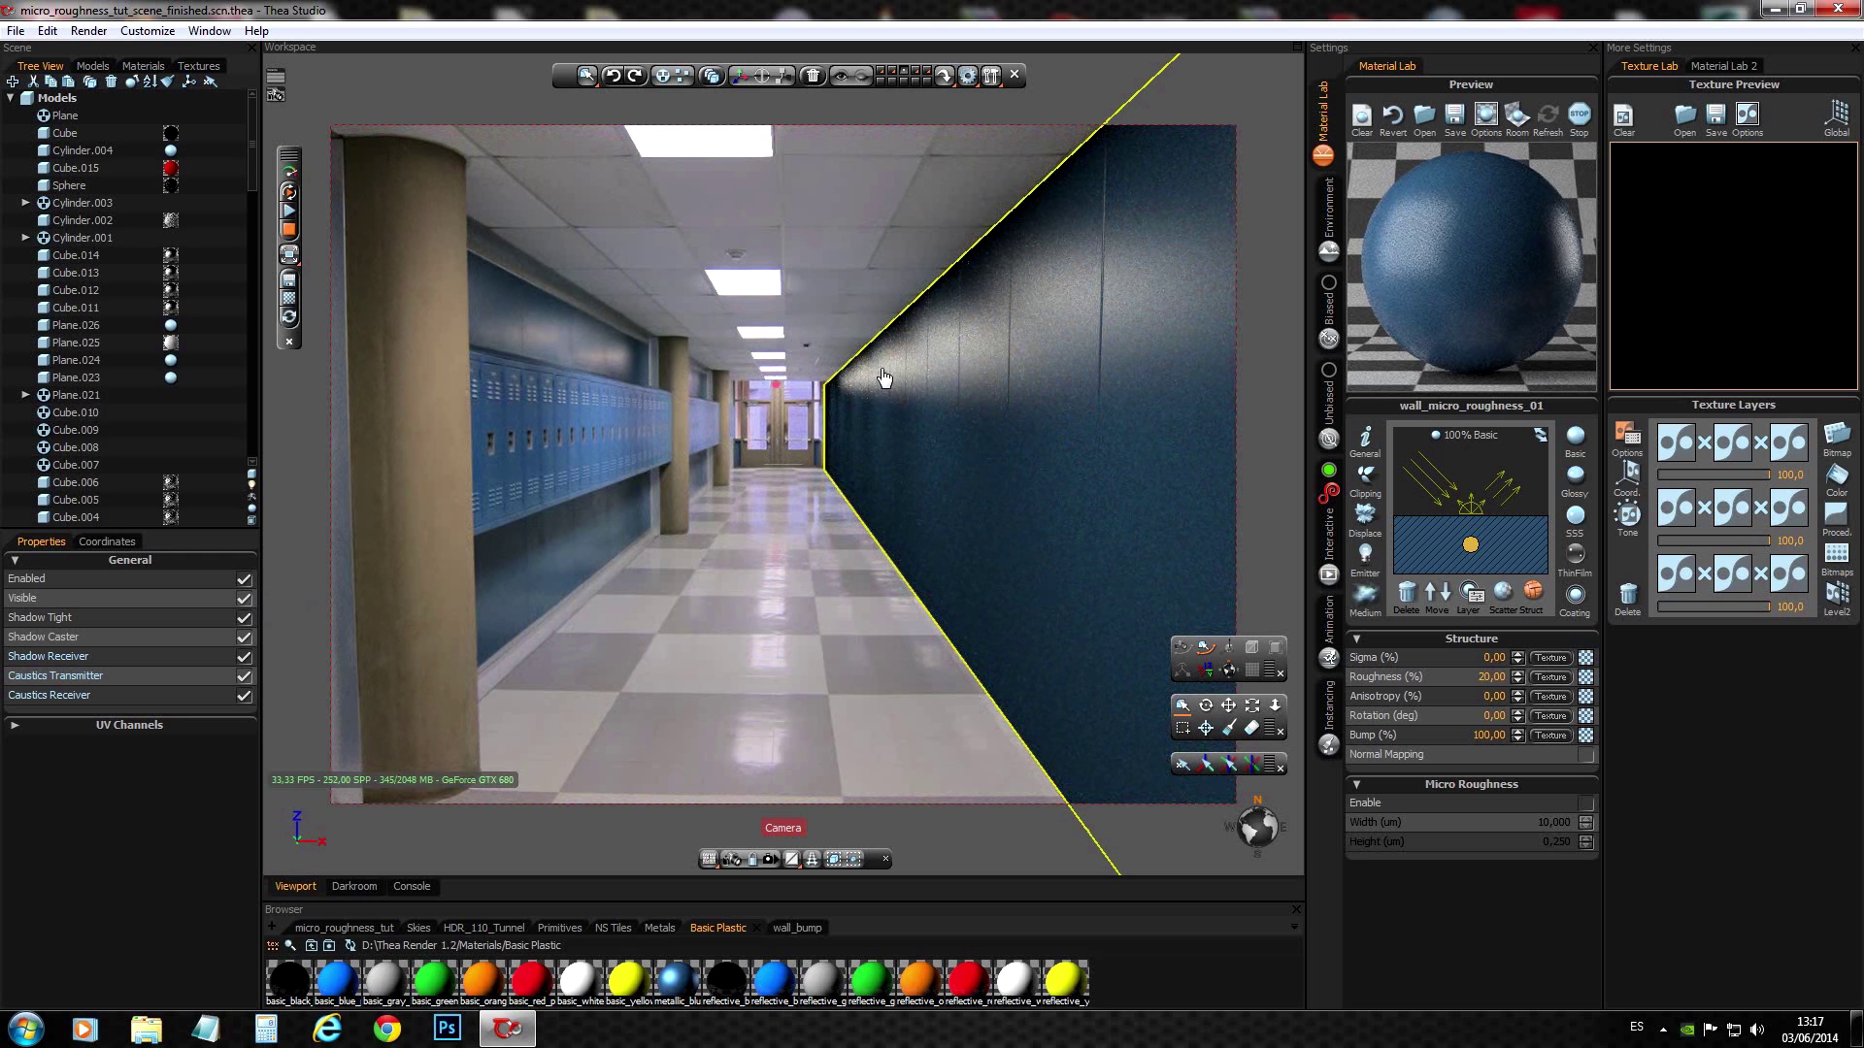
- Enable Micro Roughness on wall_micro_roughness_01, keeping width 10 µm and height 0.250 µm
left_click(1586, 803)
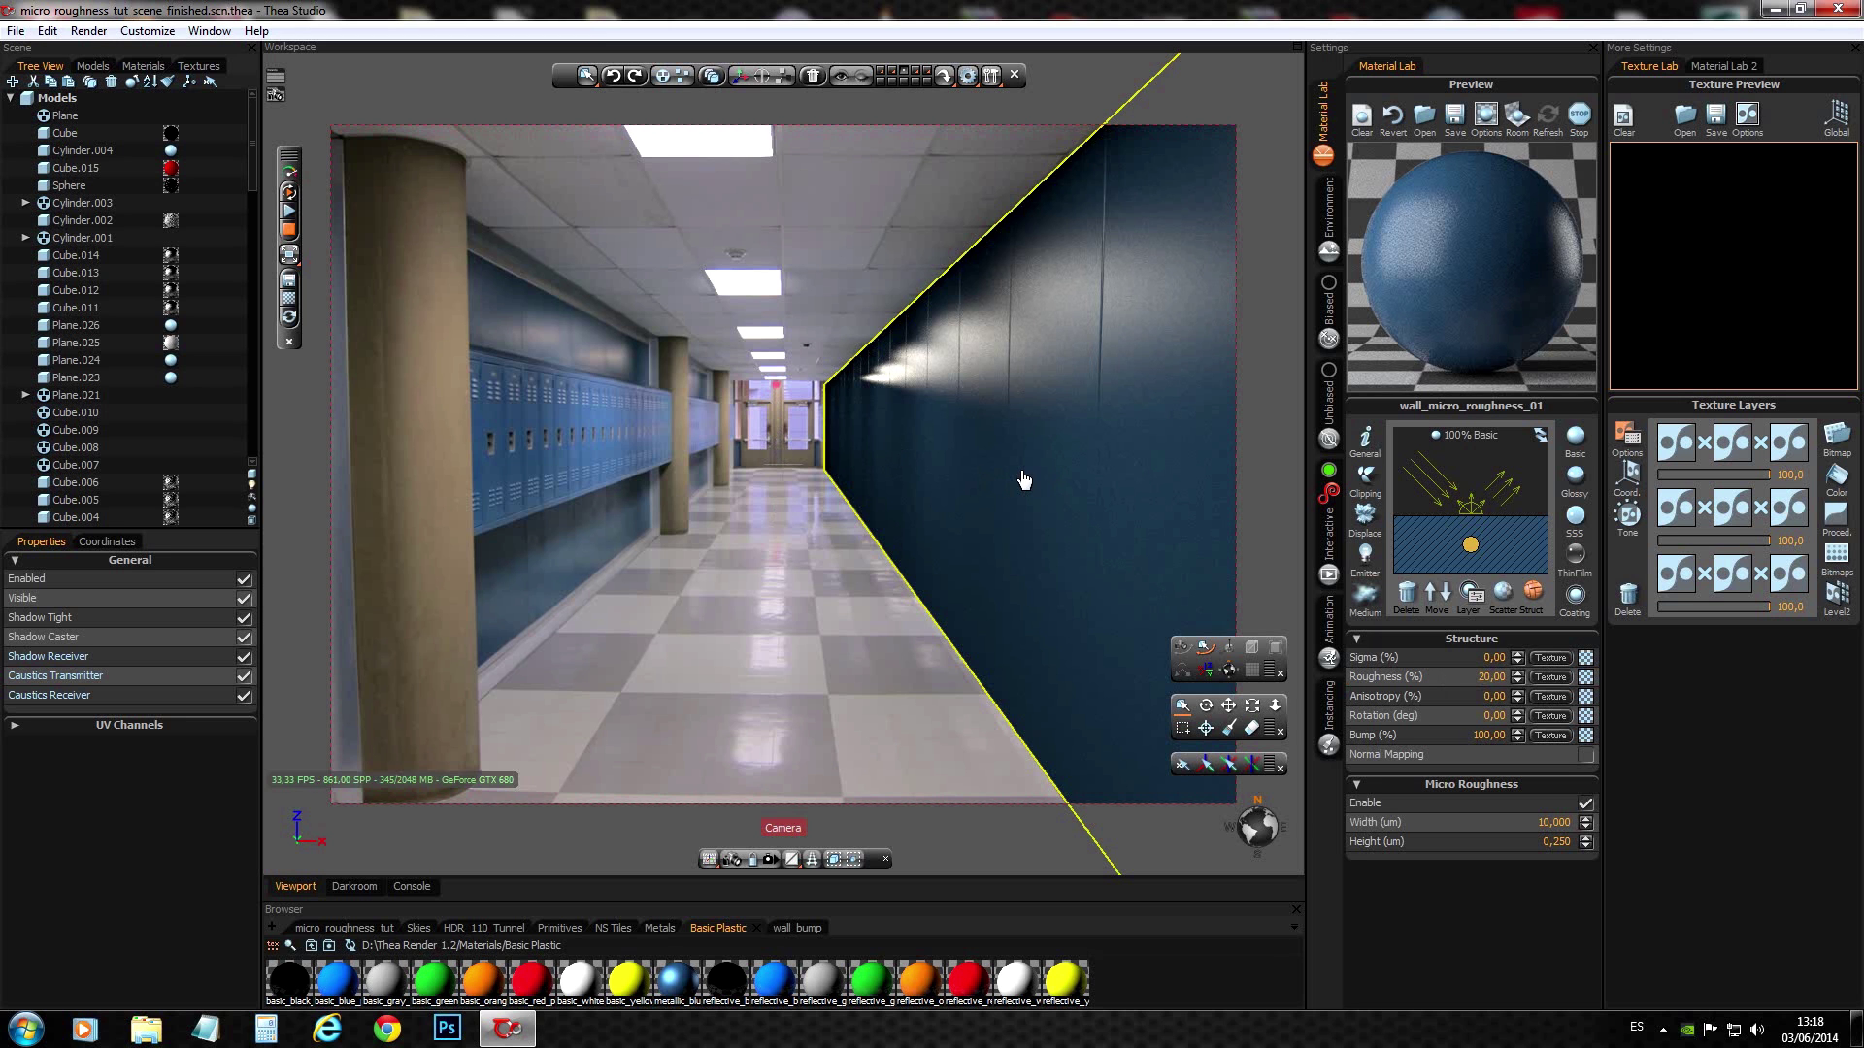
left_click(733, 861)
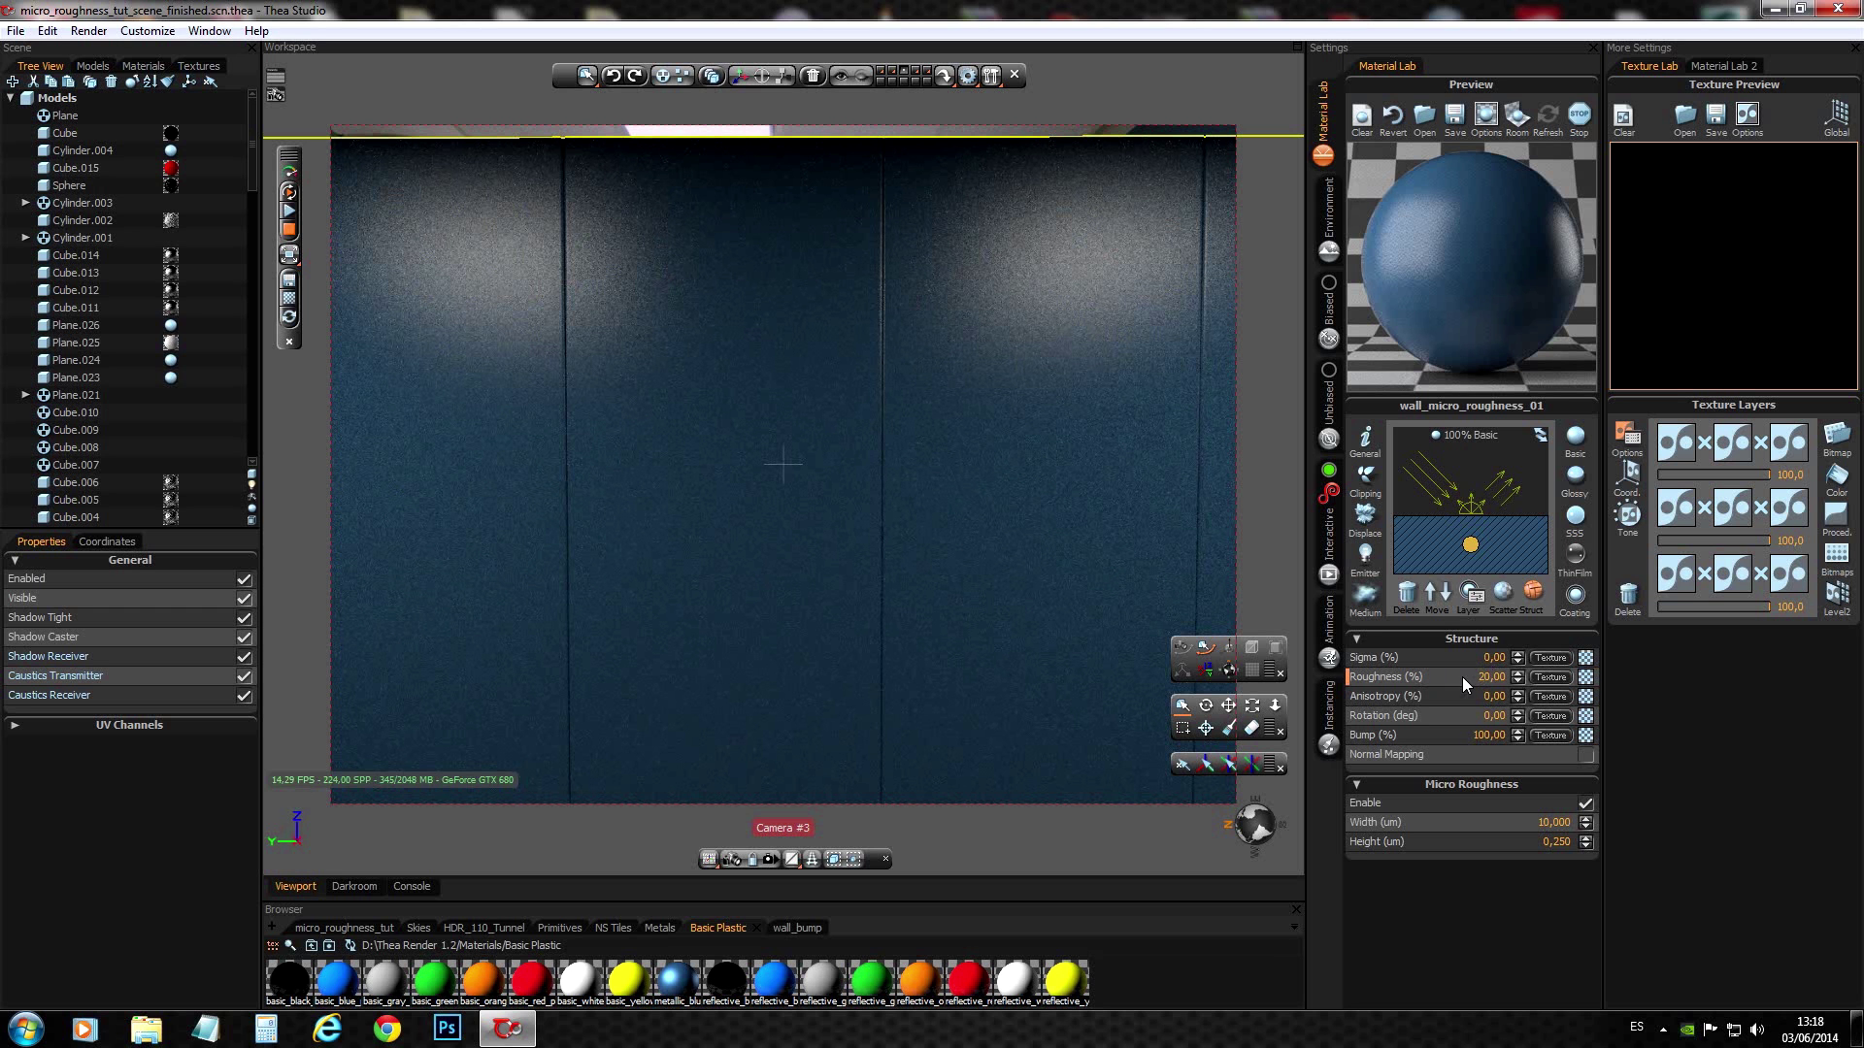
left_click(735, 861)
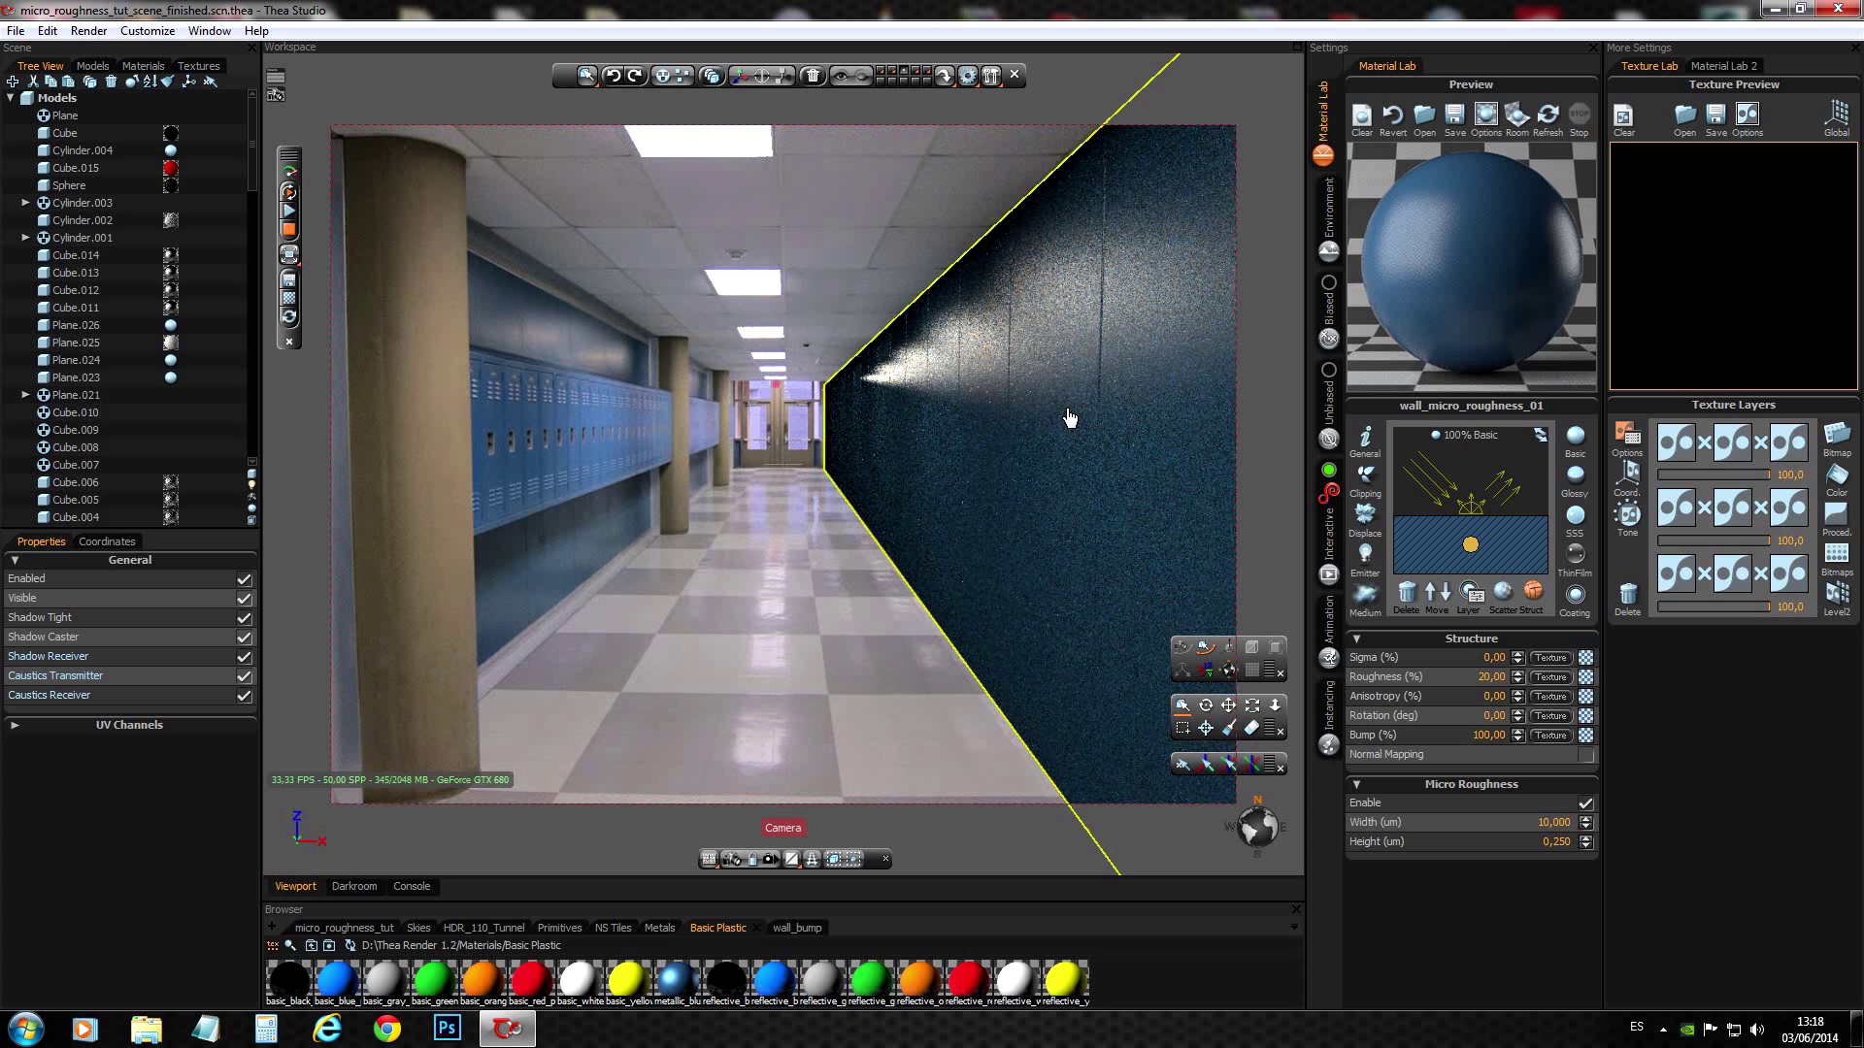
- Set the micro roughness height to 0,350 and then 0,150, comparing with the wall hidden
left_click(245, 601)
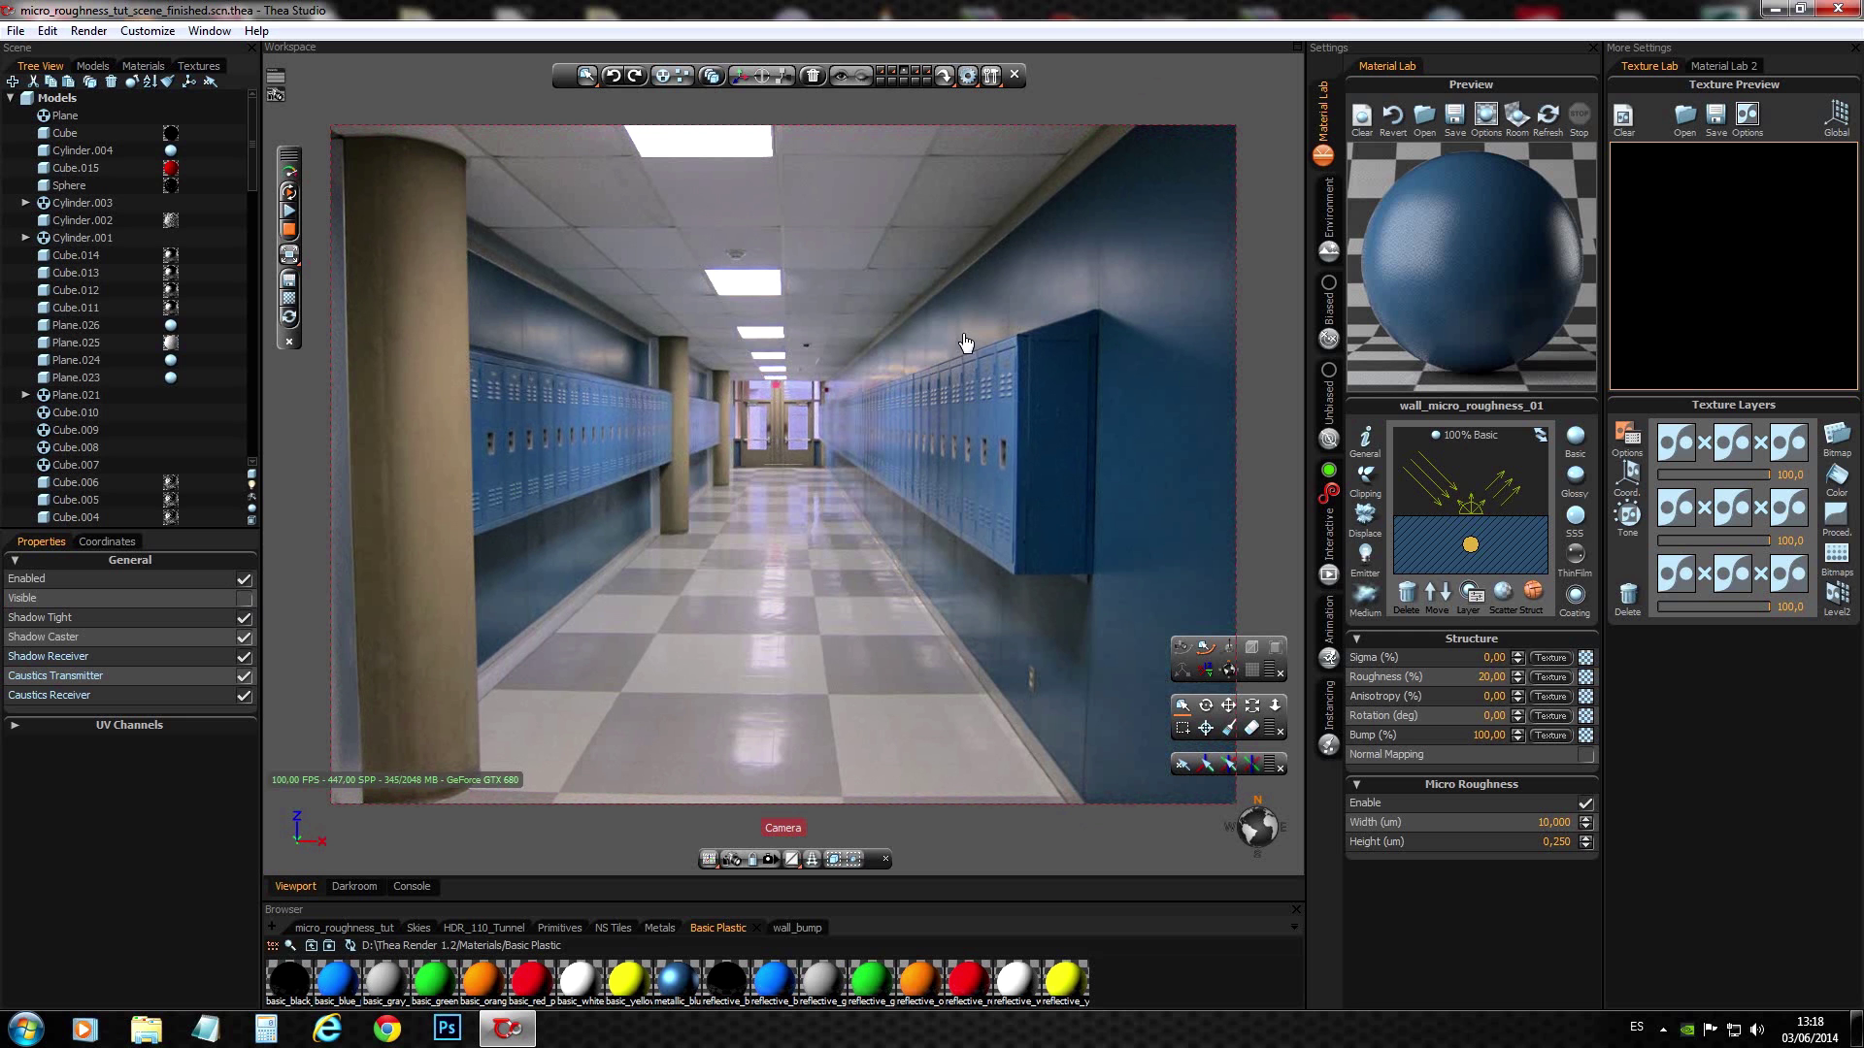
left_click(244, 599)
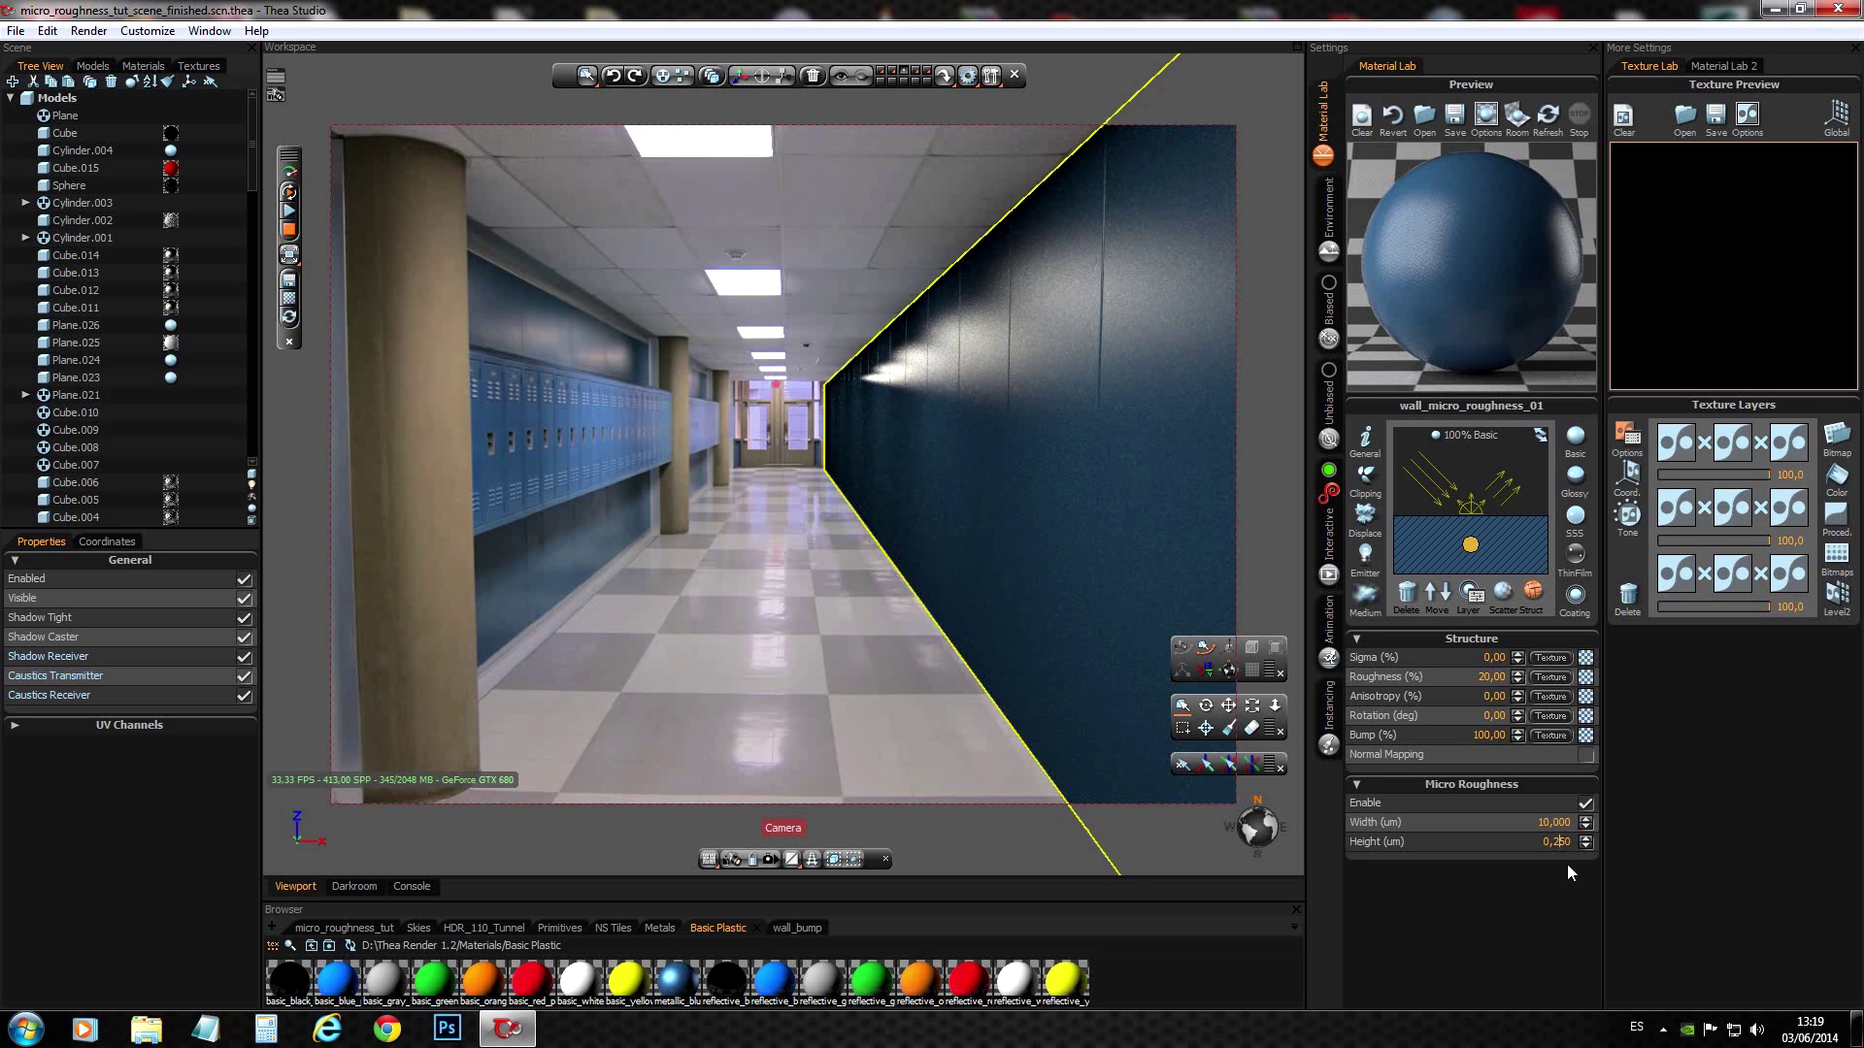
key("Return")
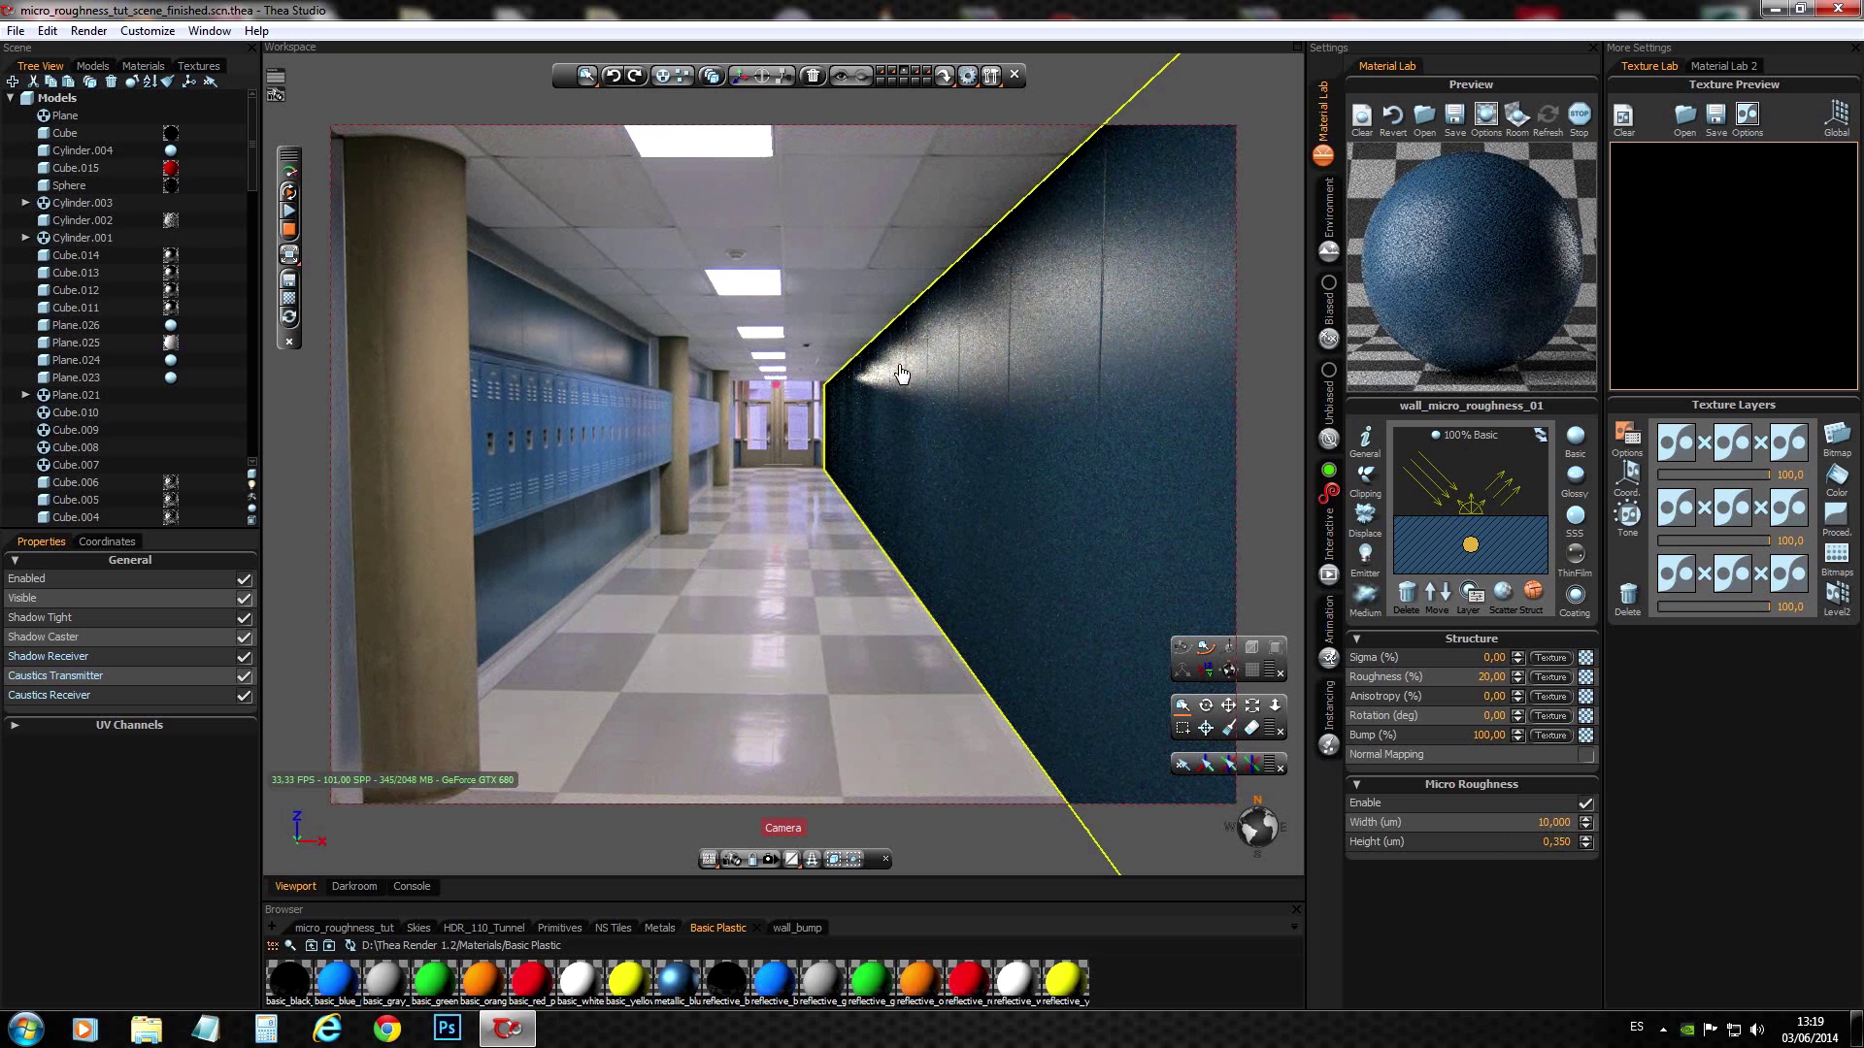
left_click(1557, 842)
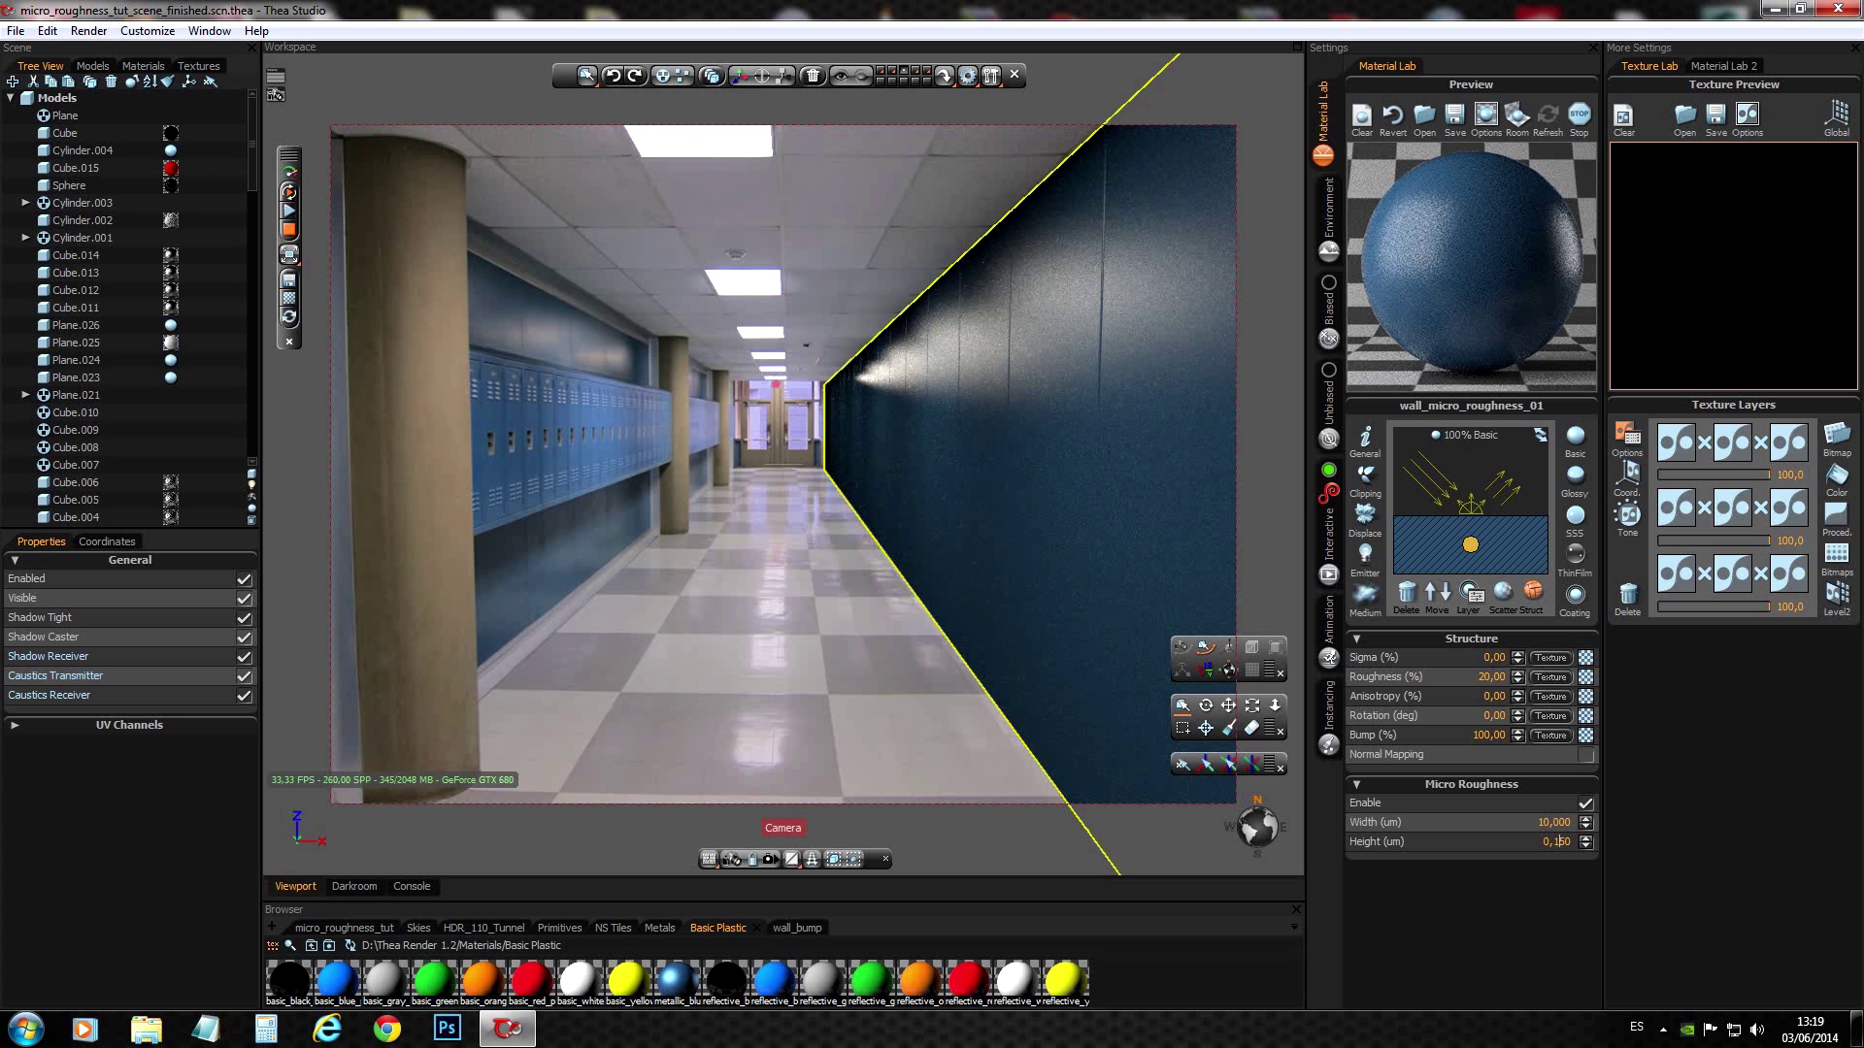
key("Return")
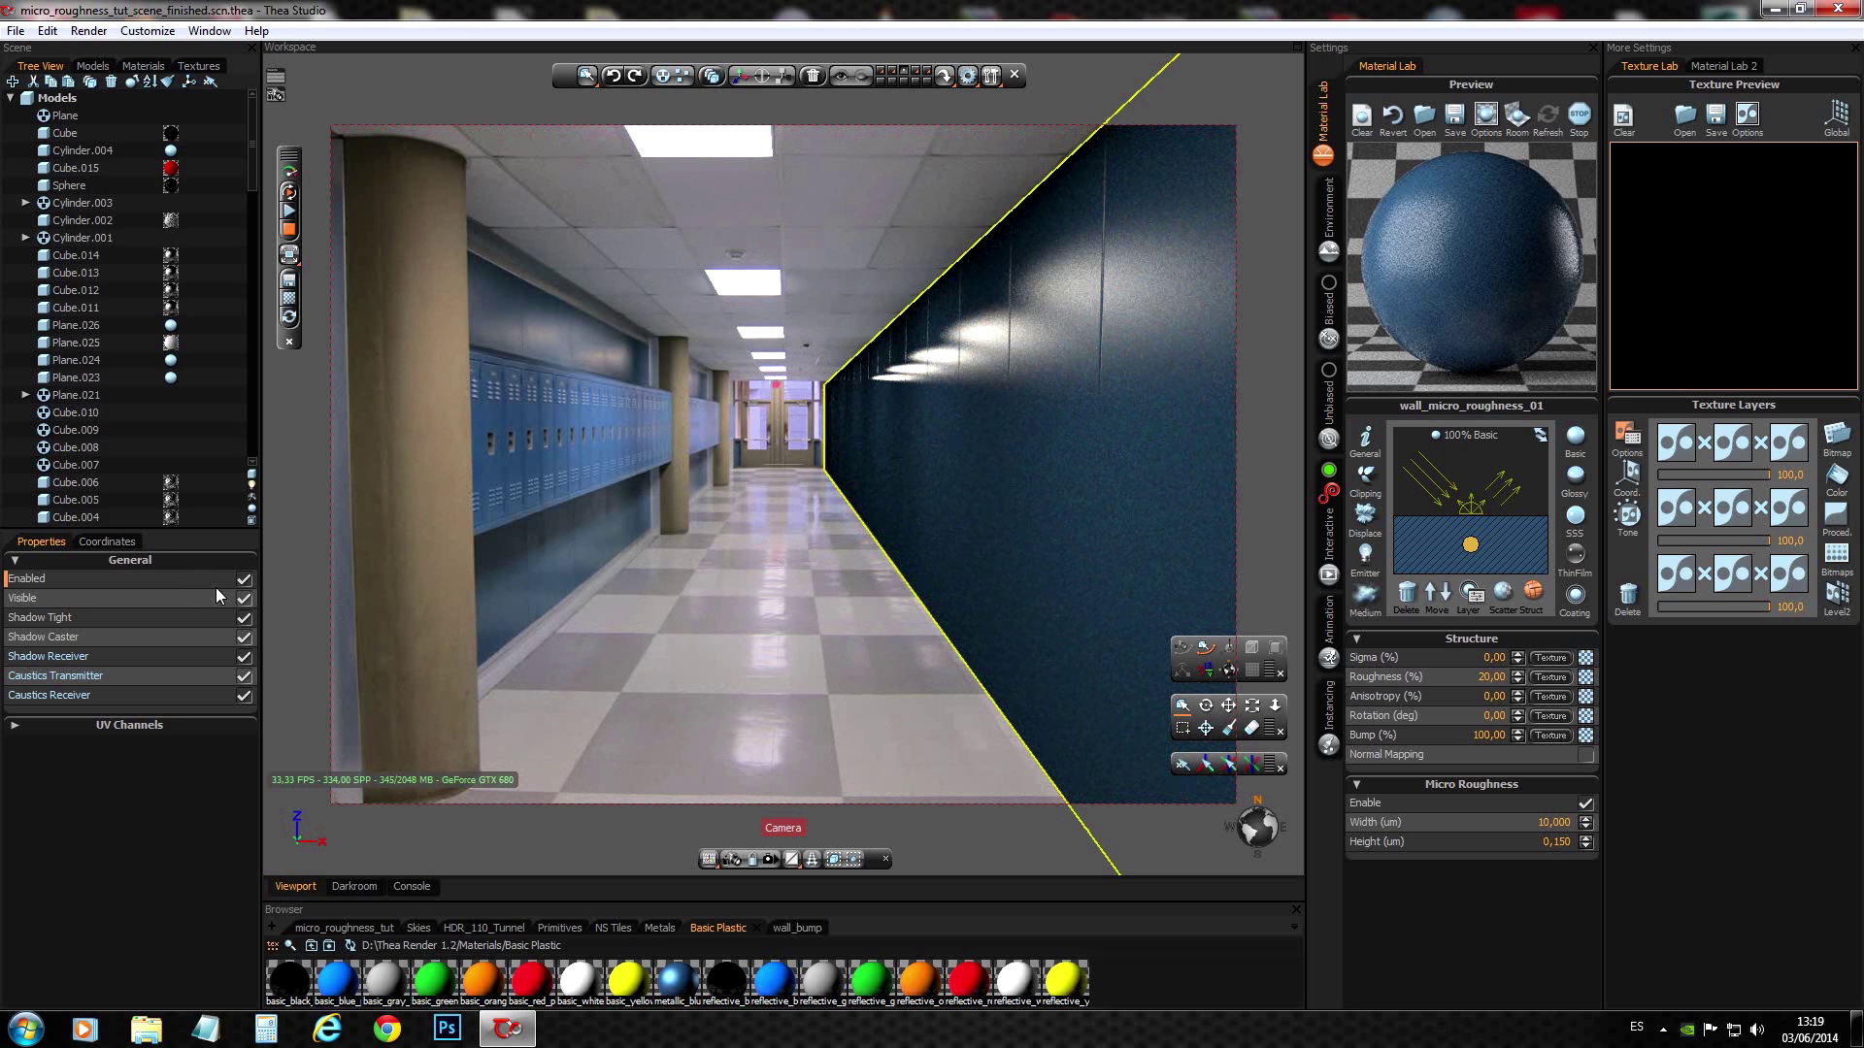
left_click(243, 601)
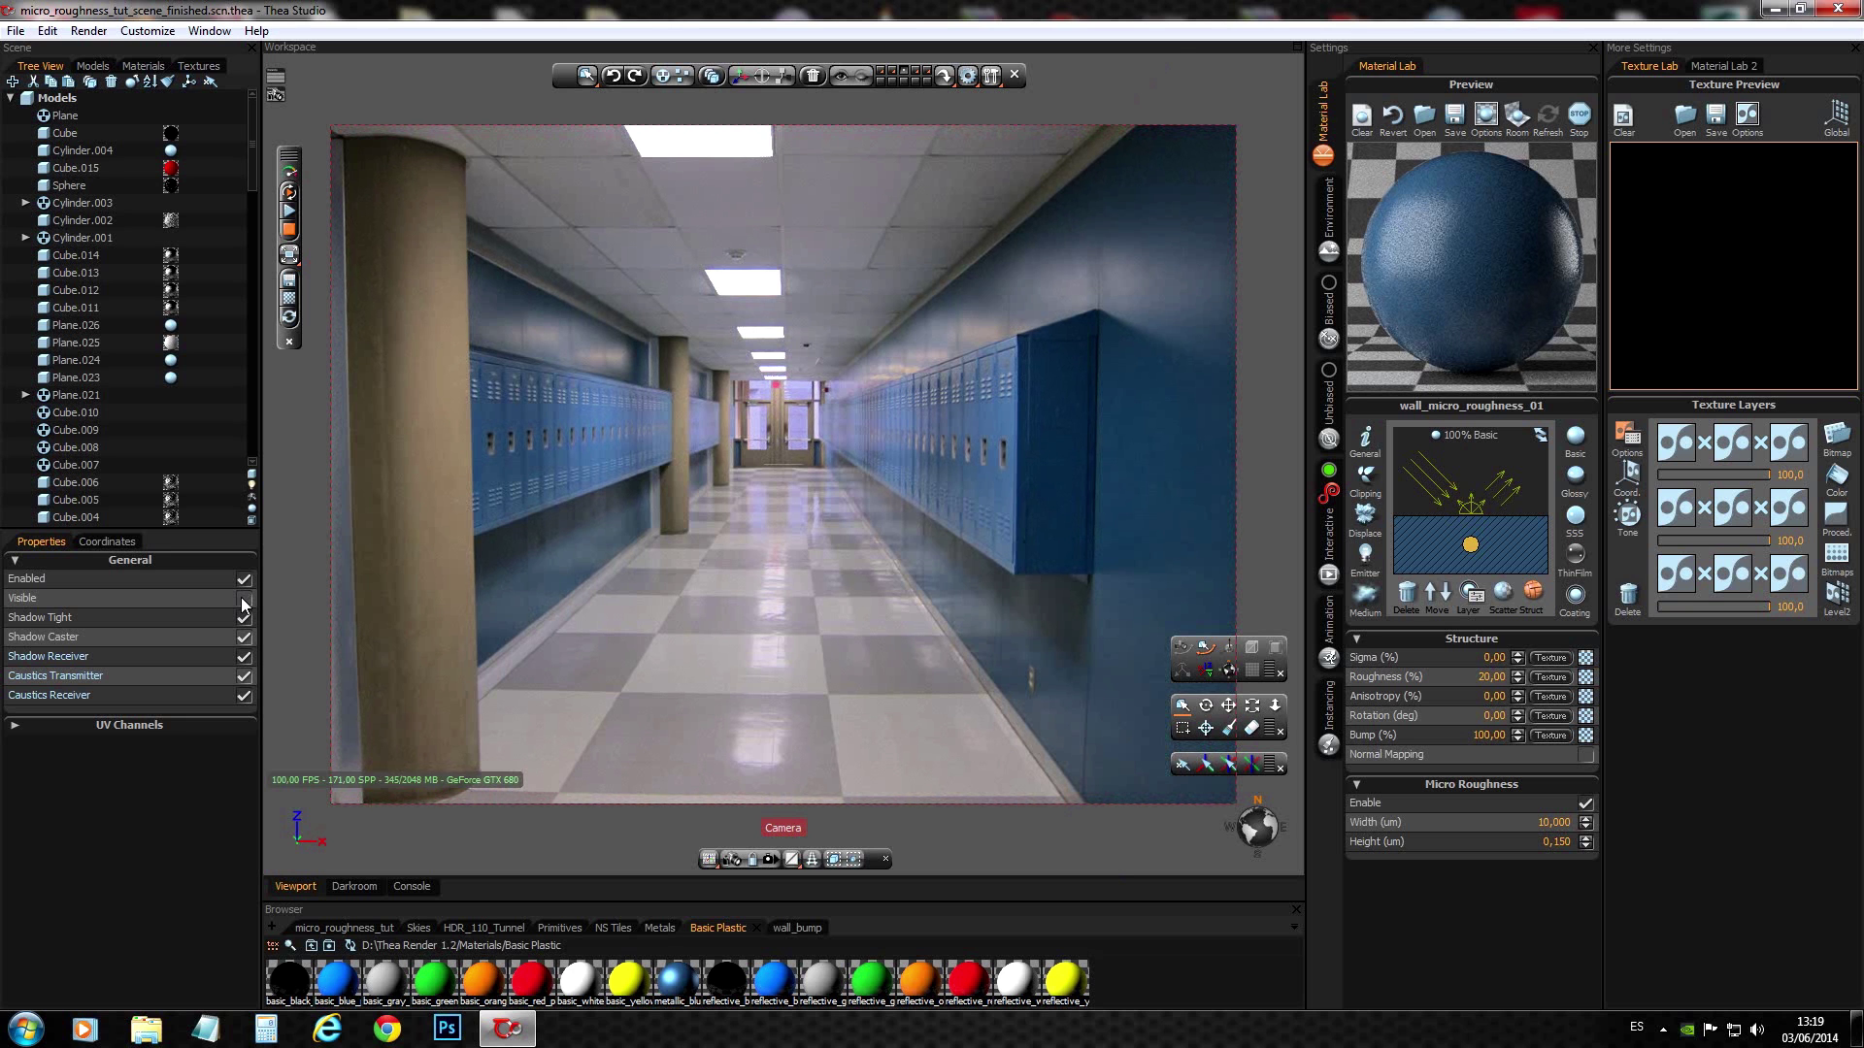
left_click(243, 602)
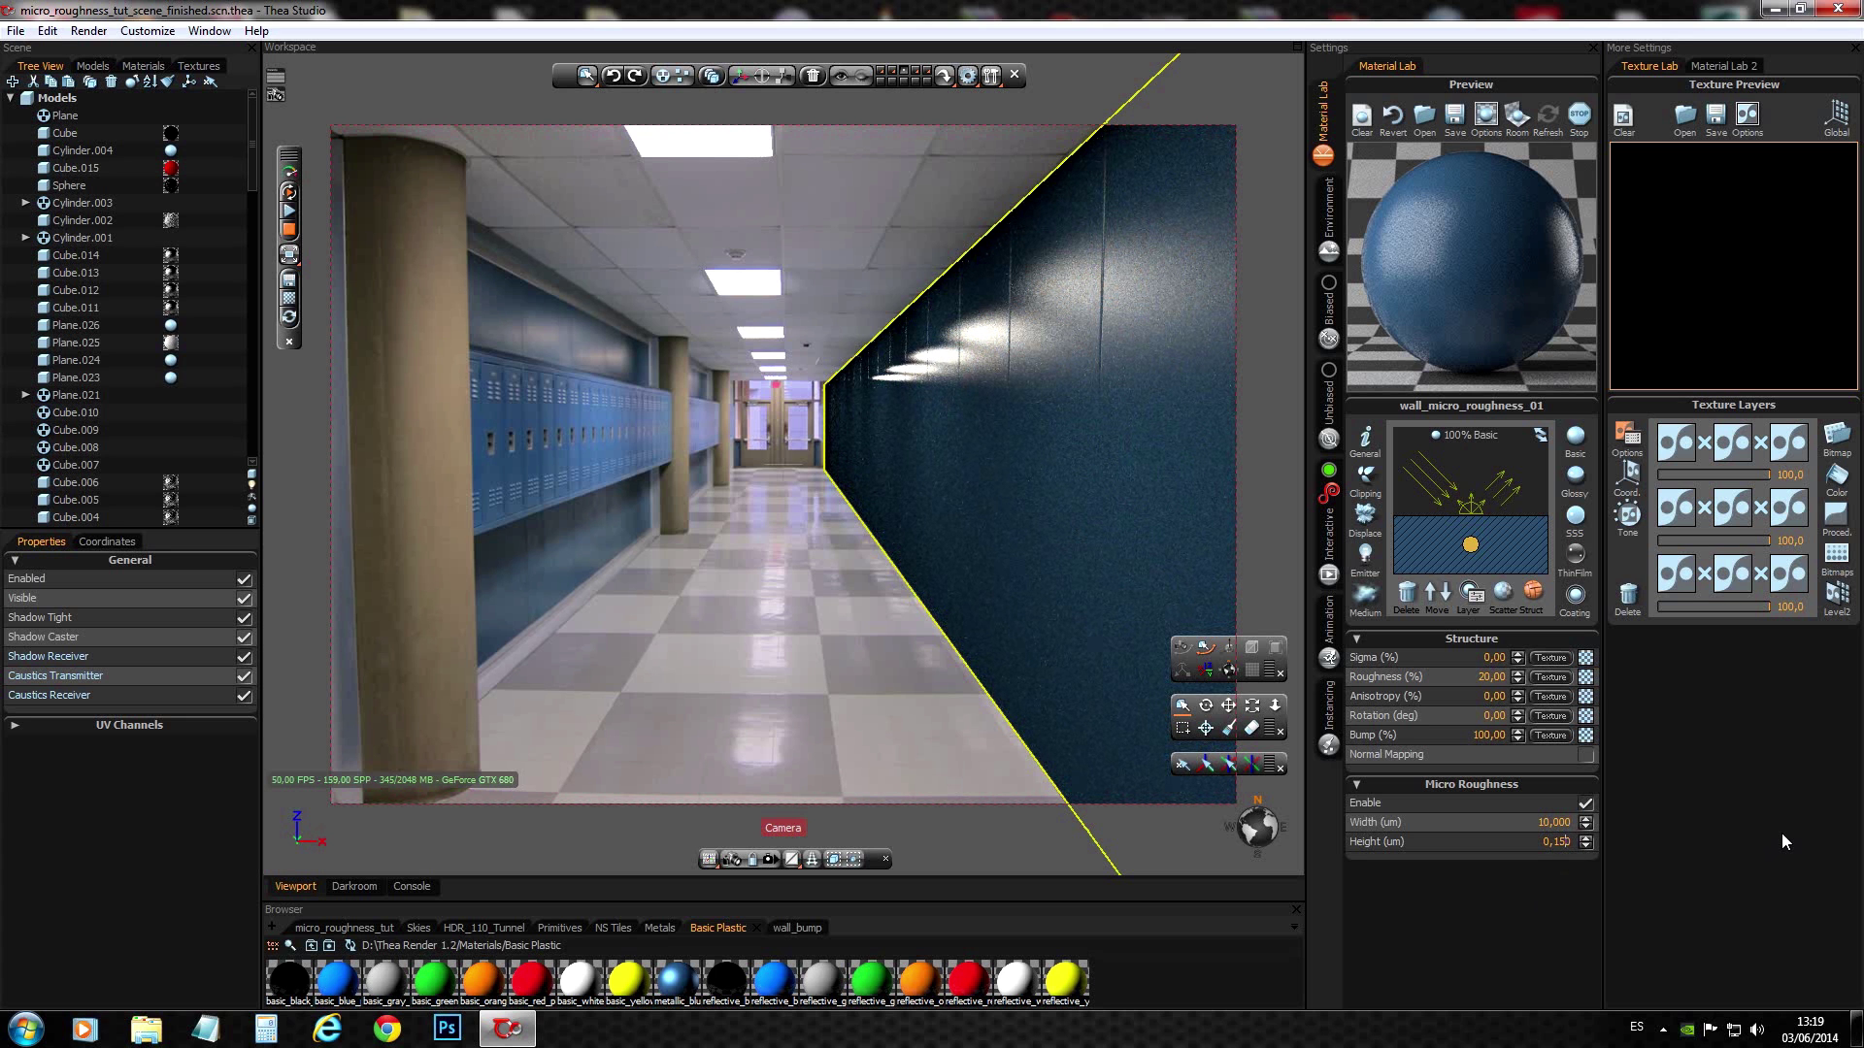
type("0,100")
key("Return")
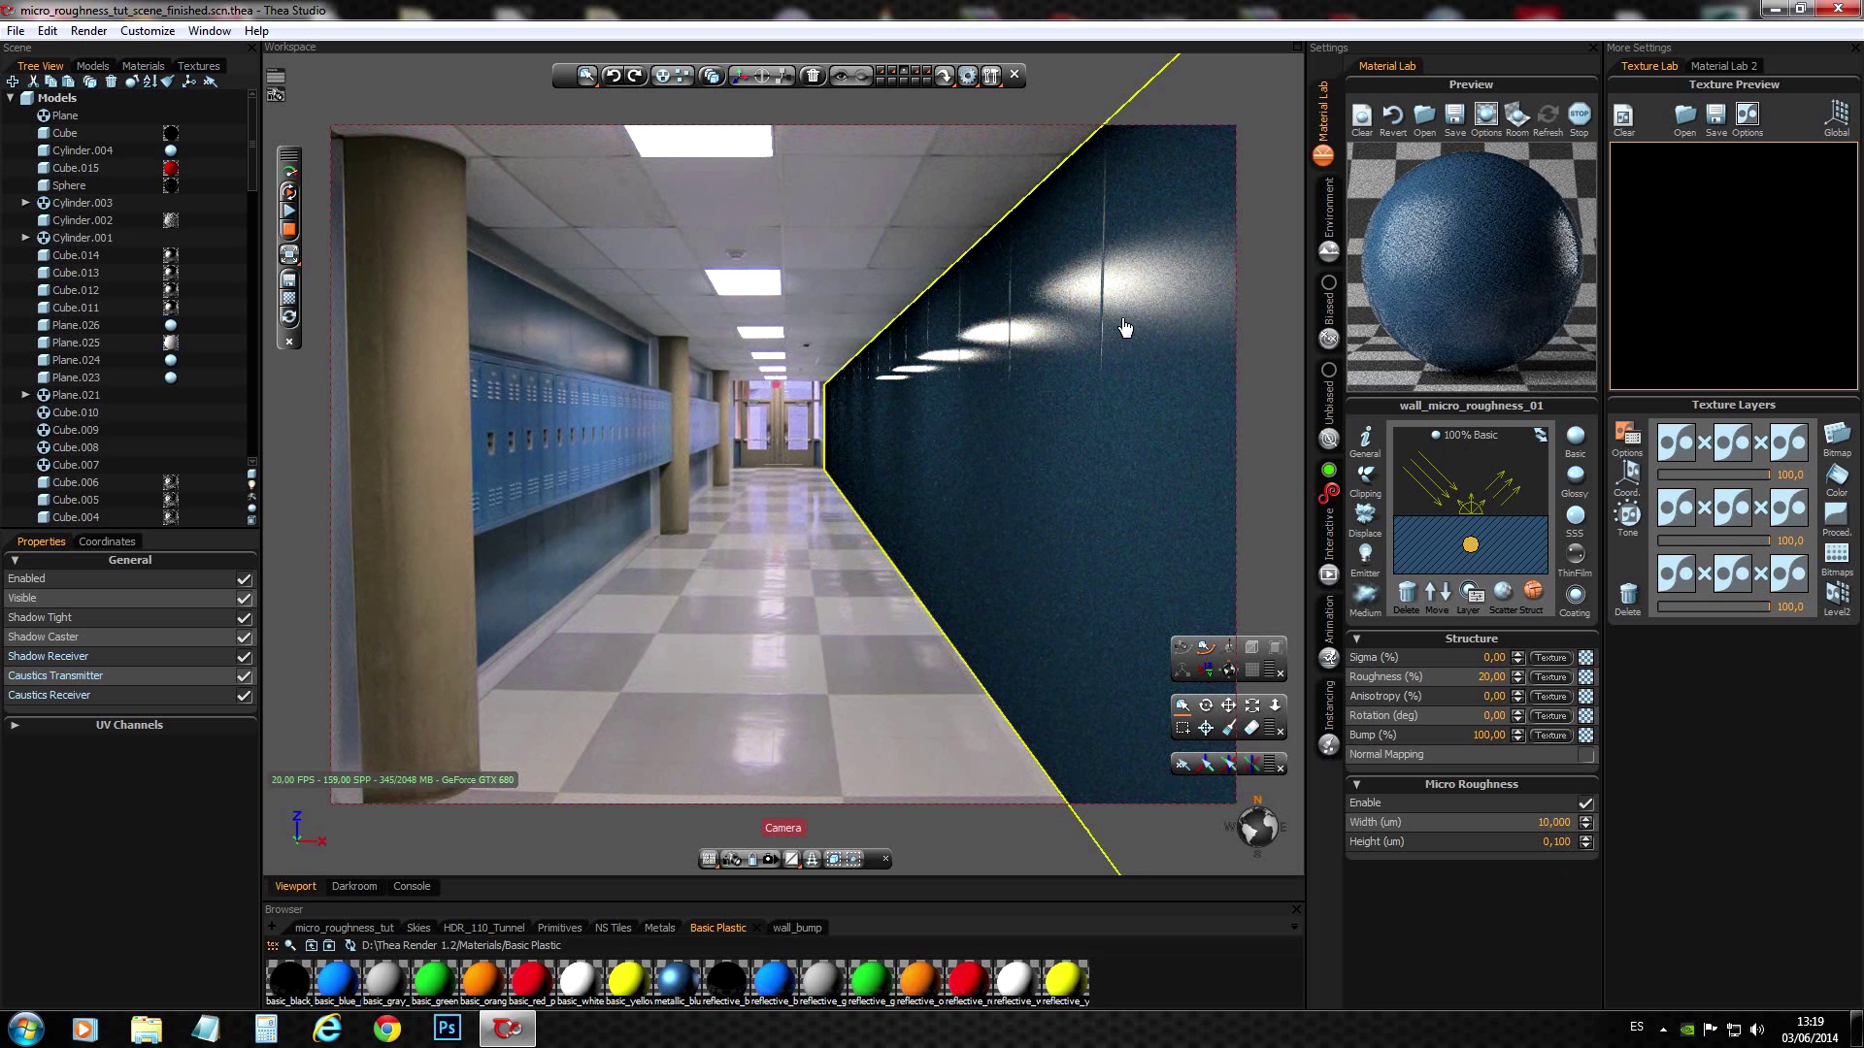
left_click(244, 598)
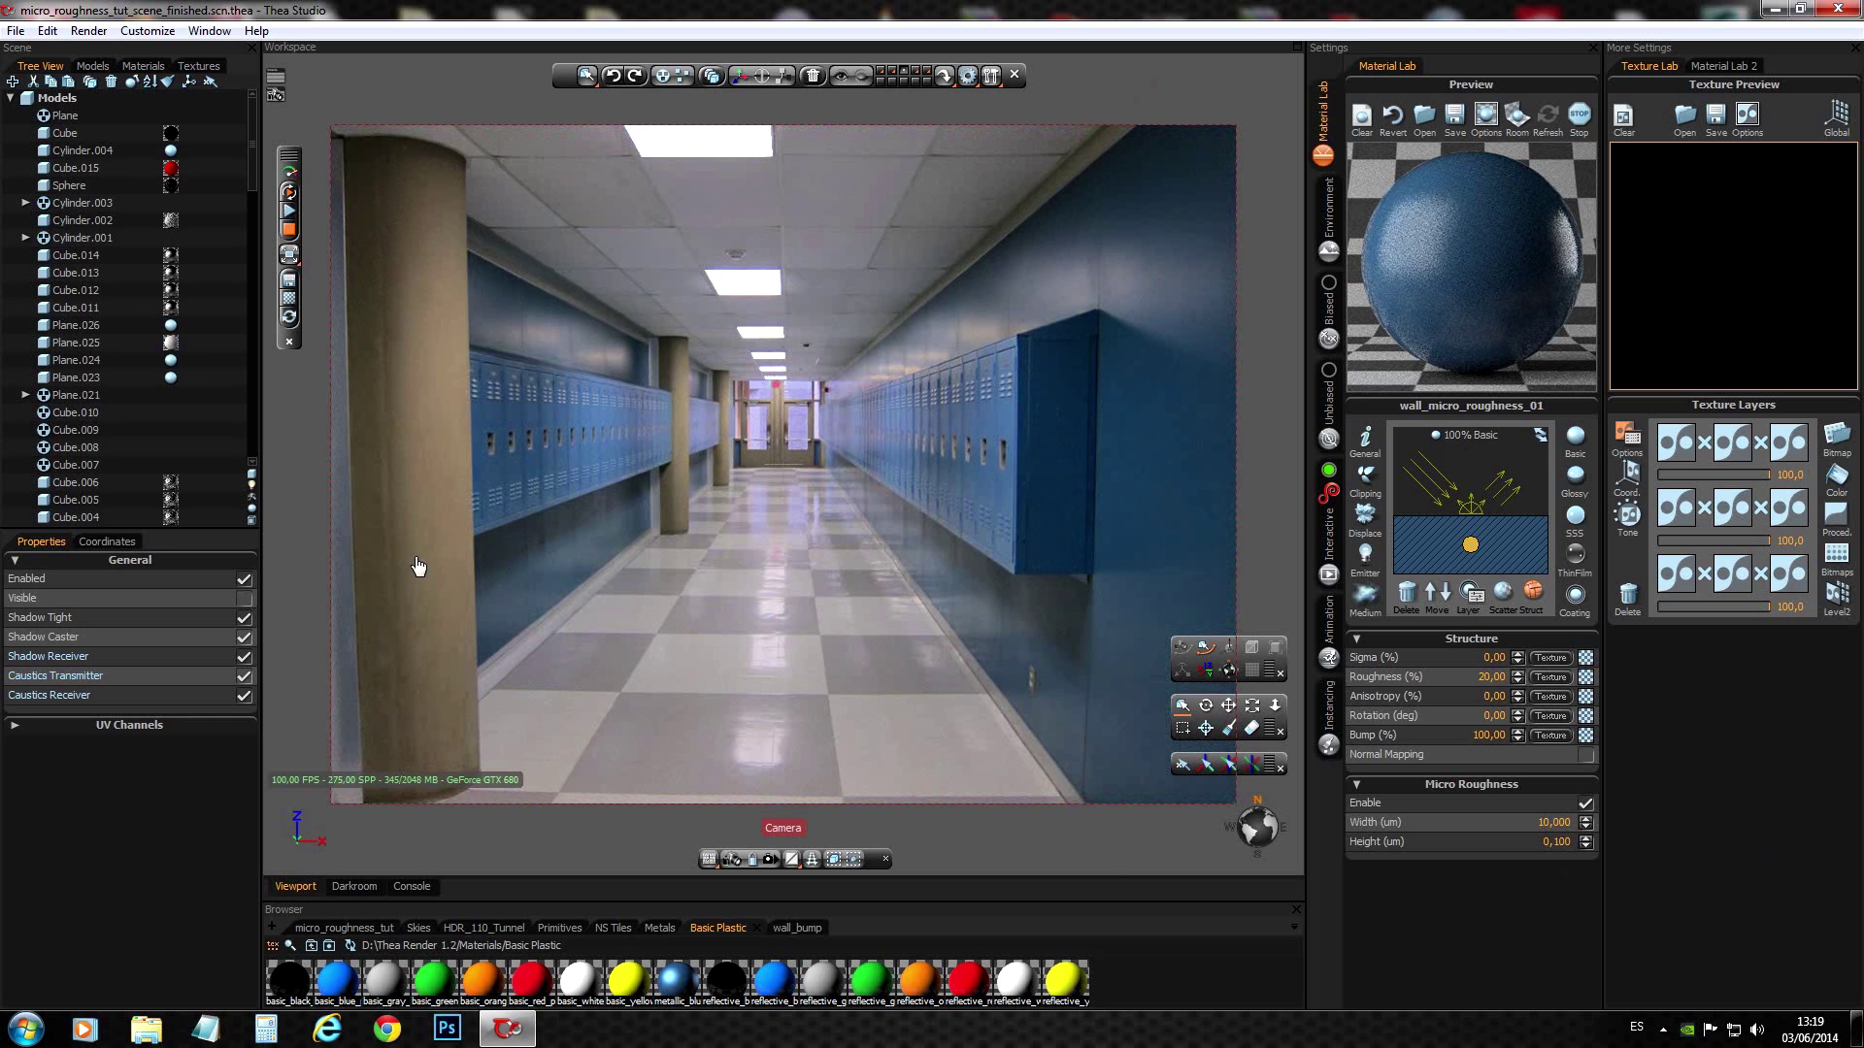
left_click(244, 598)
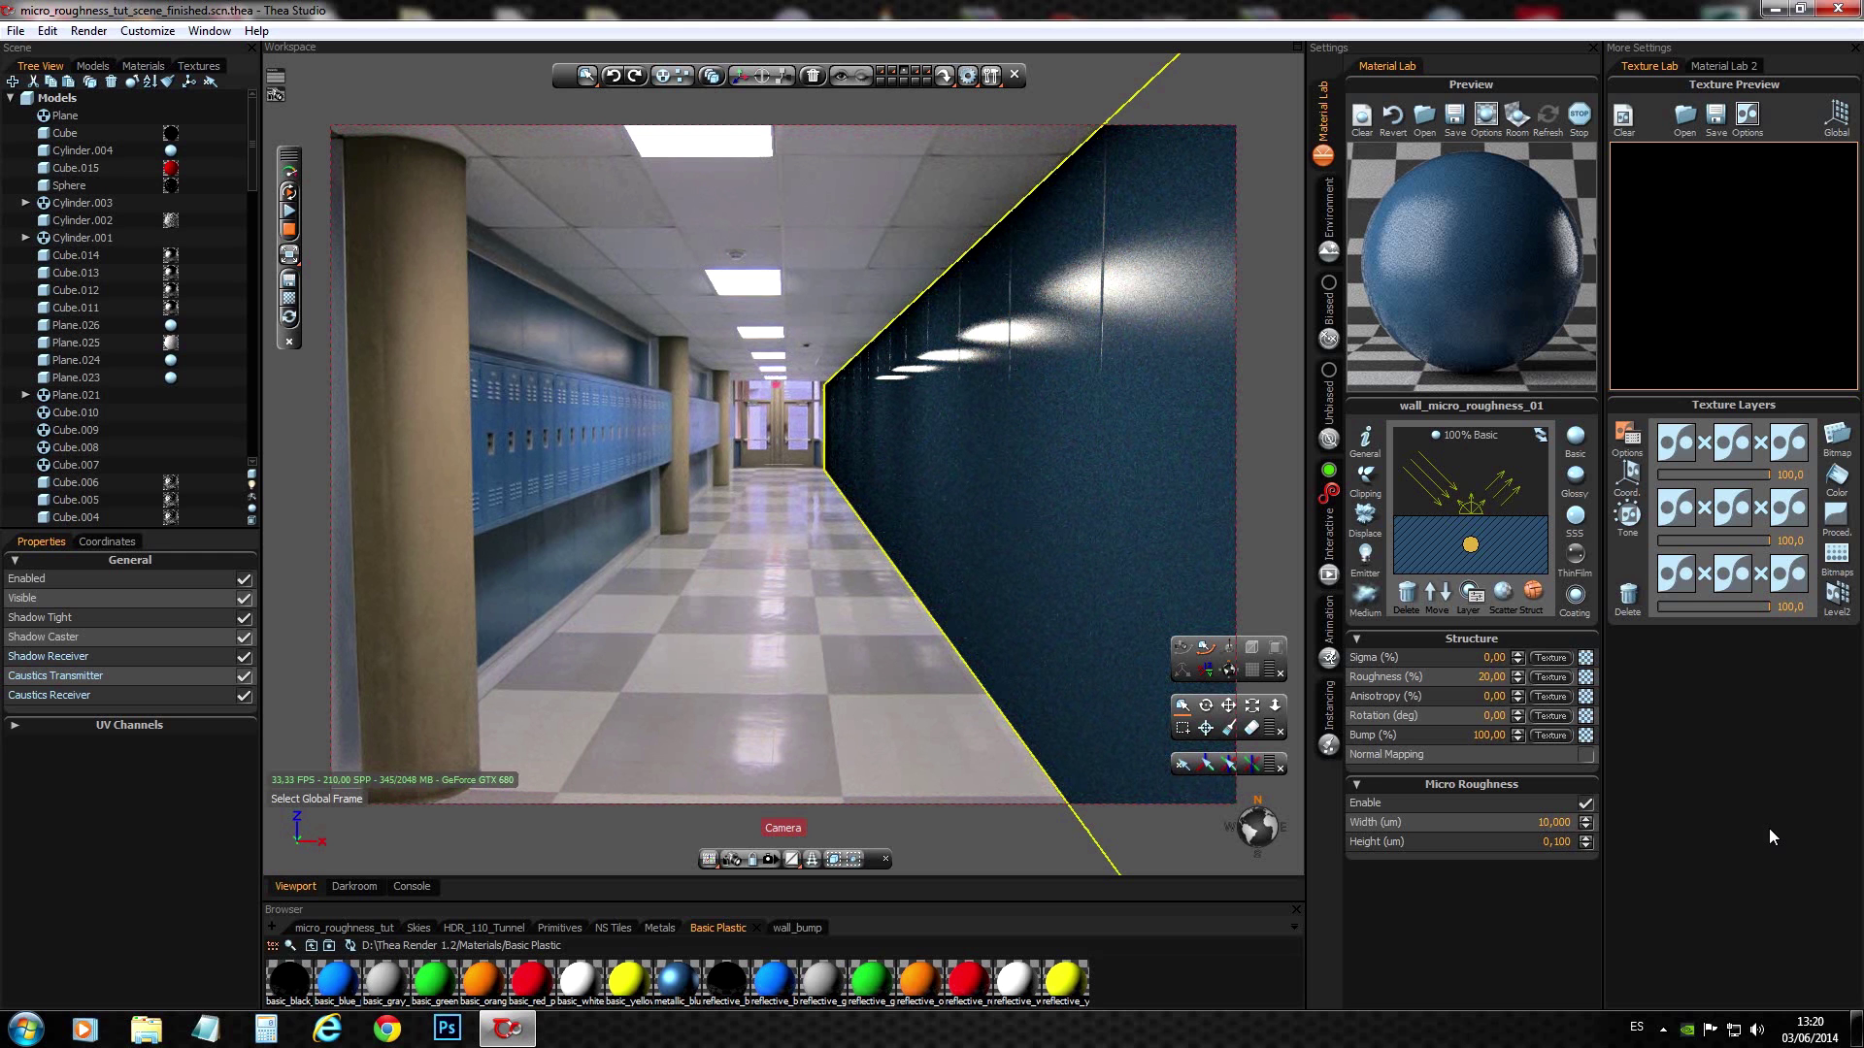
type("0,130")
key("Return")
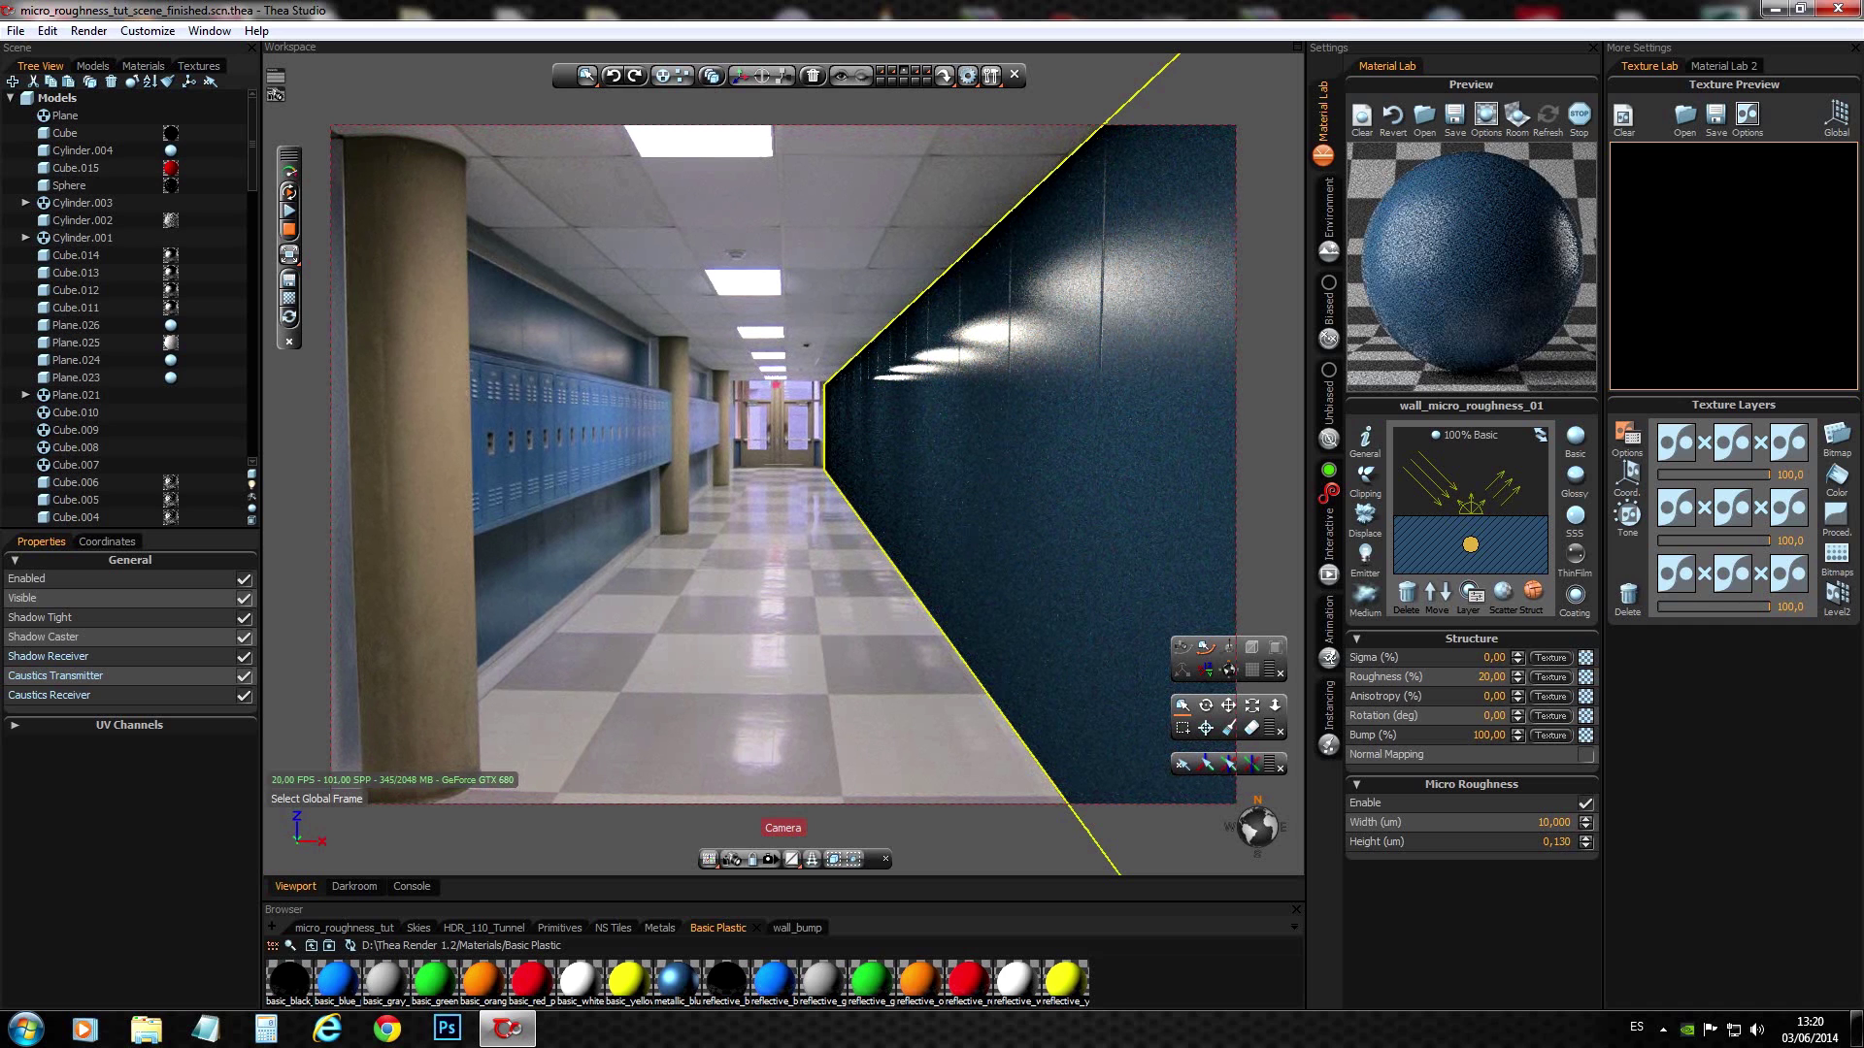
scroll(1563, 841, "down", 1)
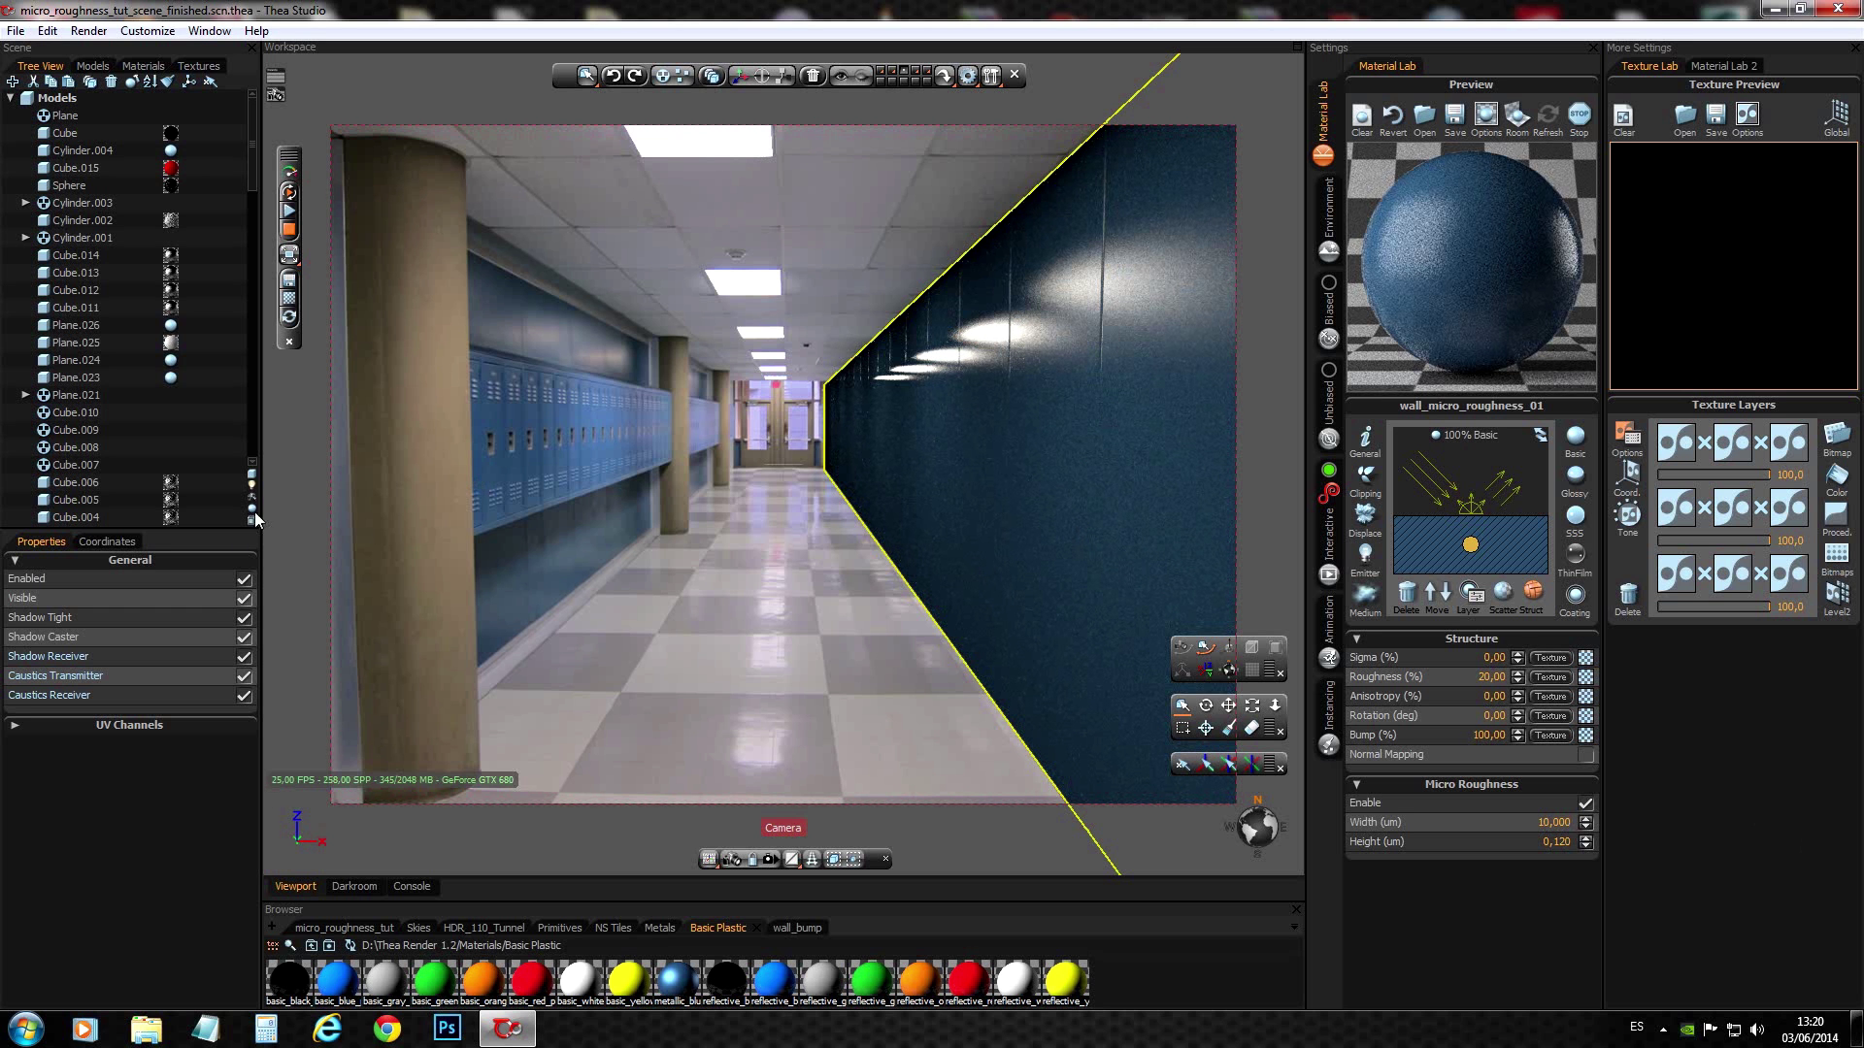
left_click(244, 599)
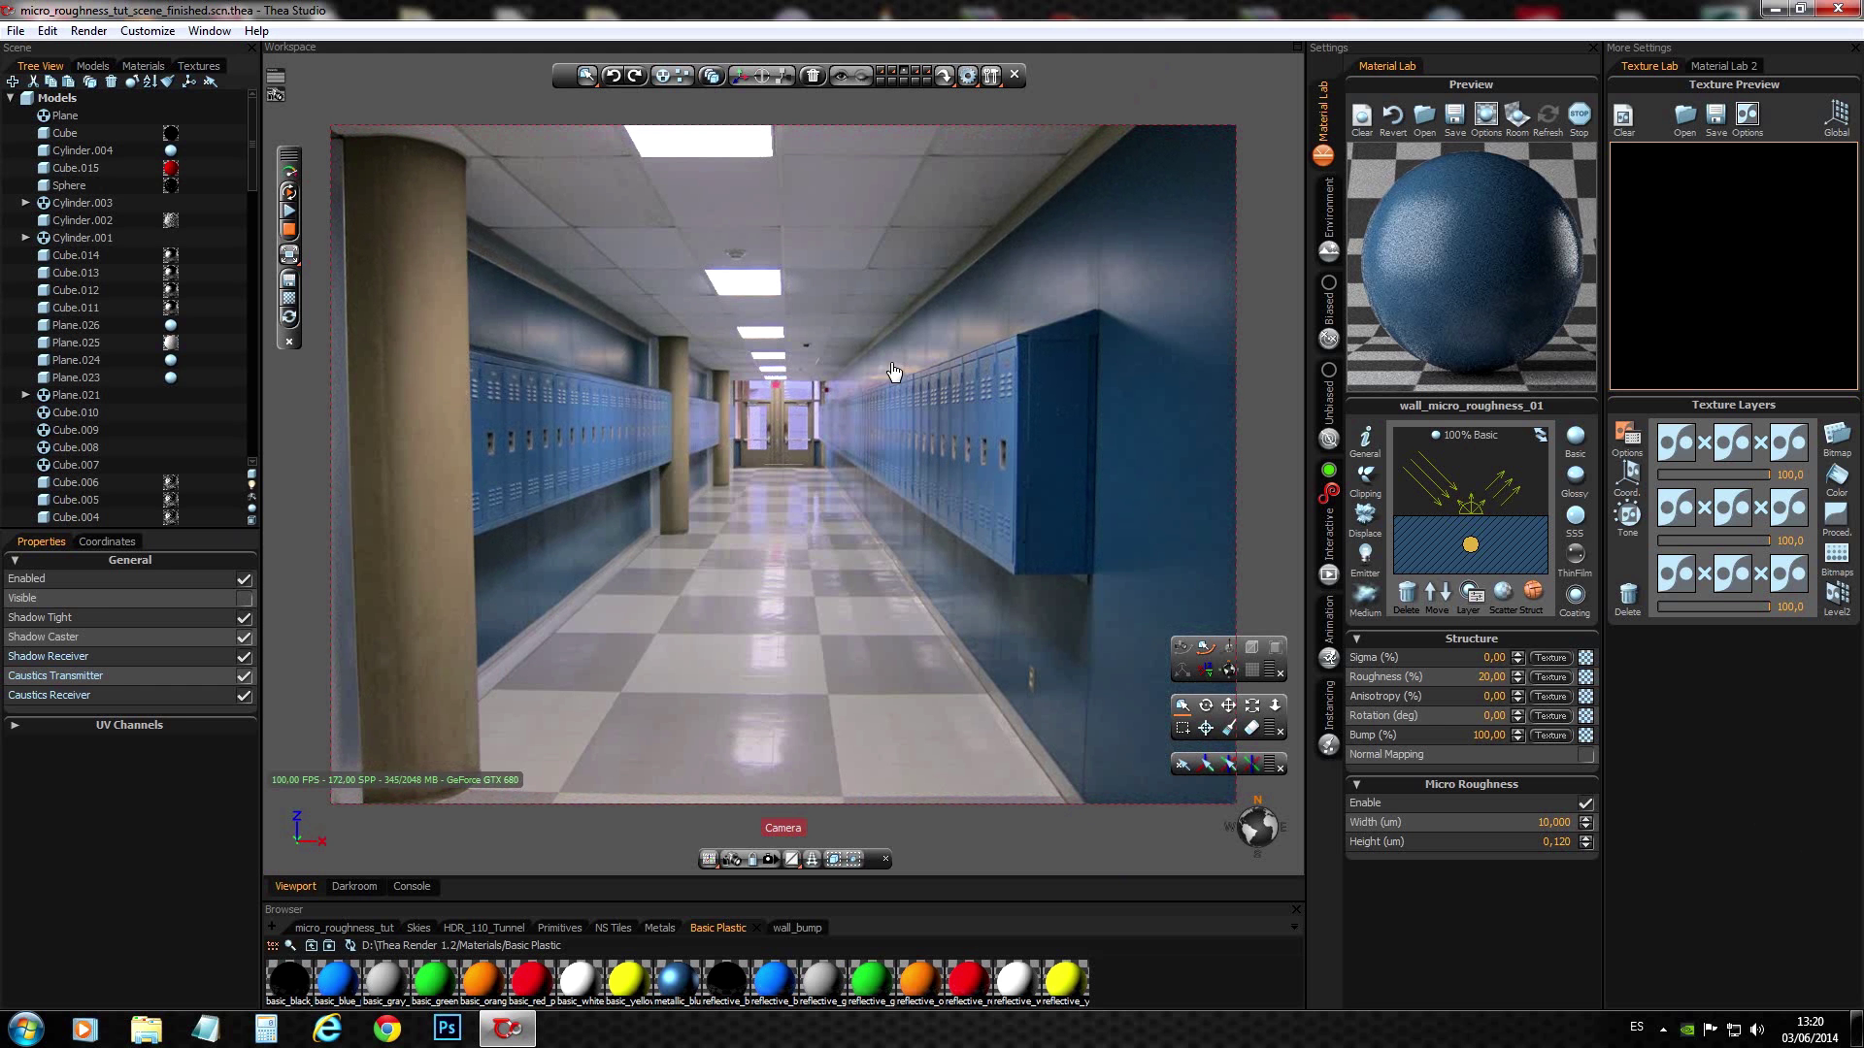
left_click(244, 599)
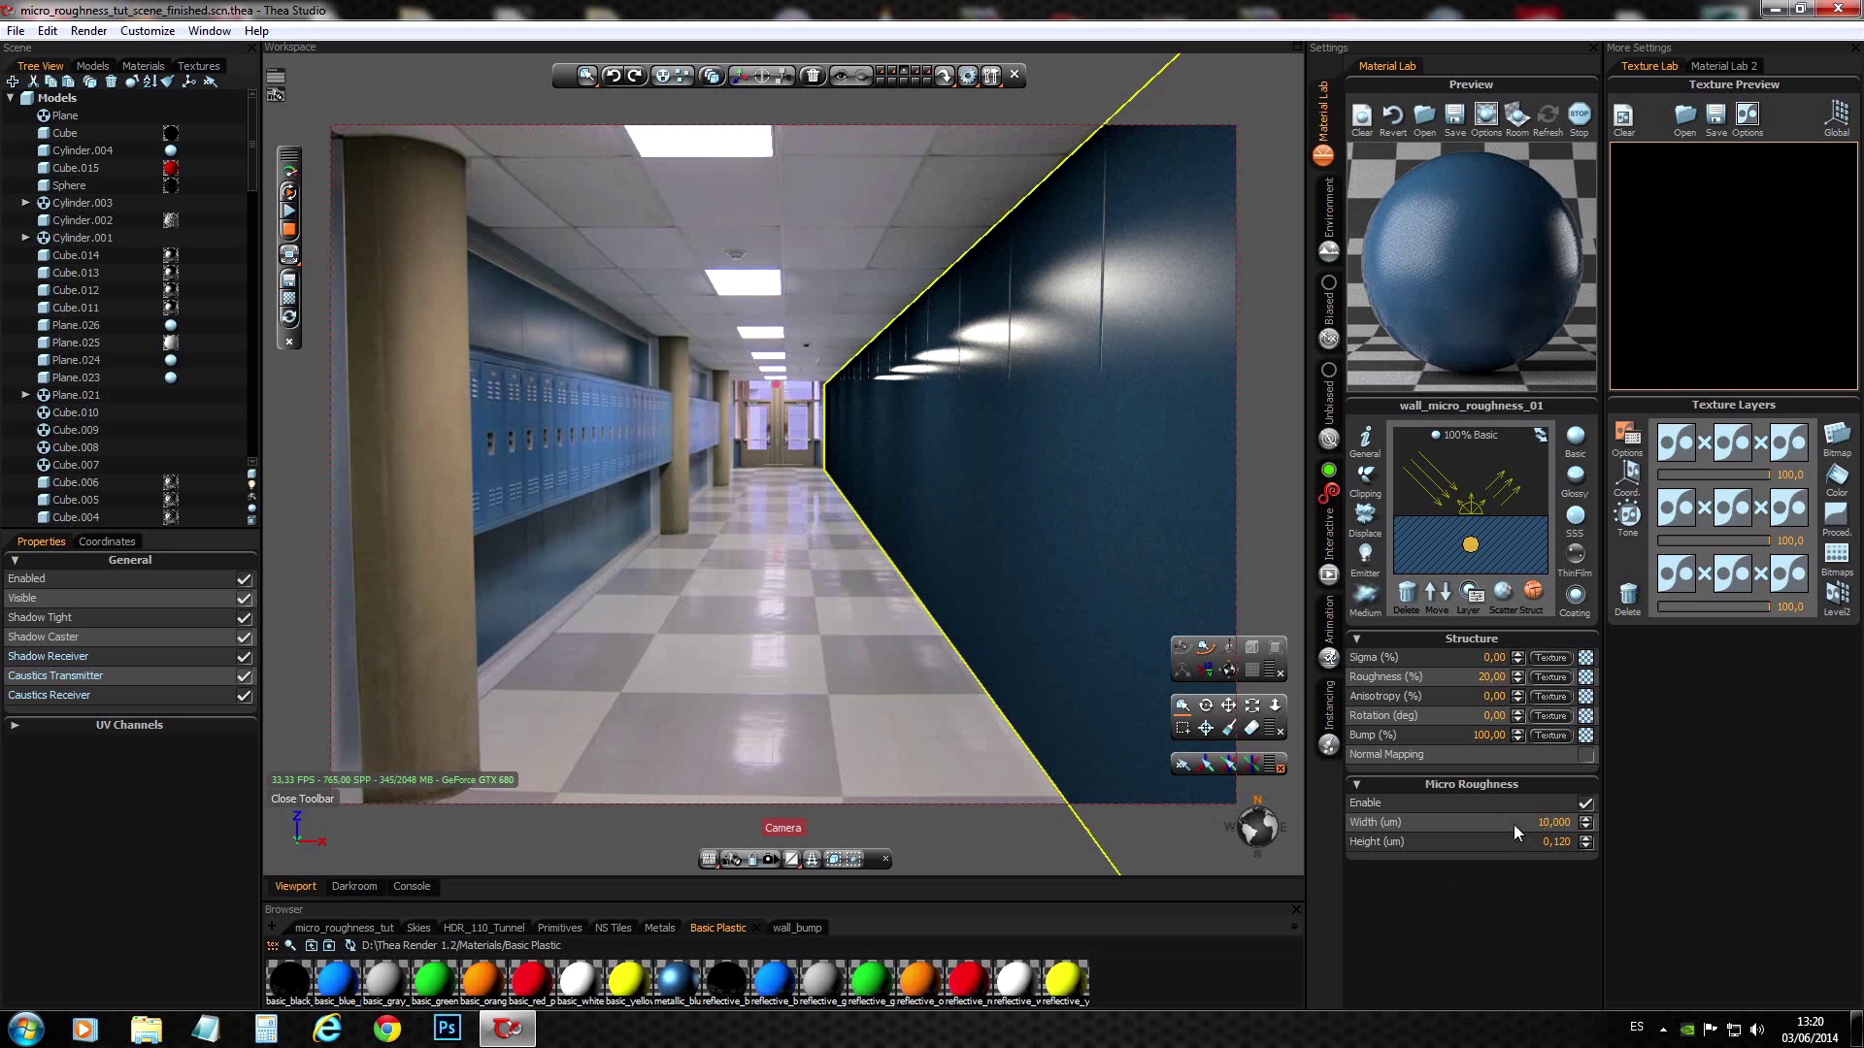
- Cut the wall material's Micro Roughness width from 10,000 to 0,200 µm
left_click(1585, 827)
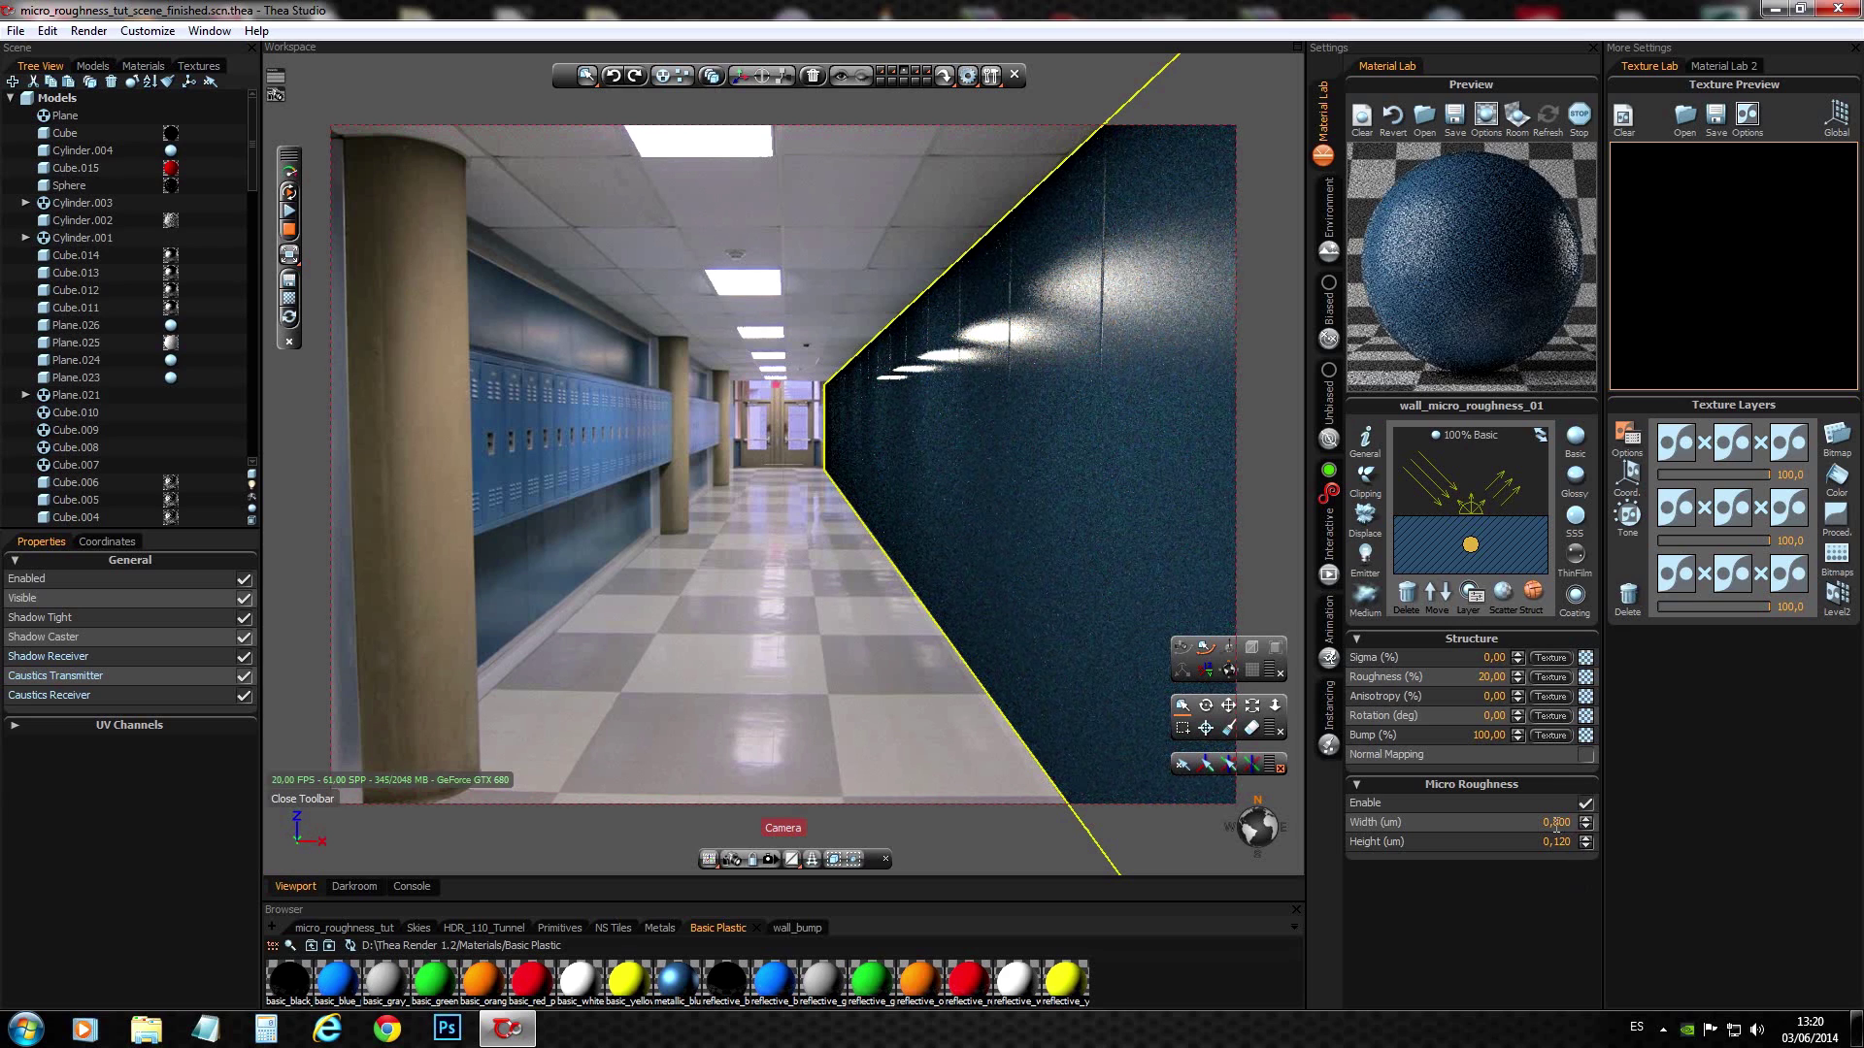
type("0,2")
key("Return")
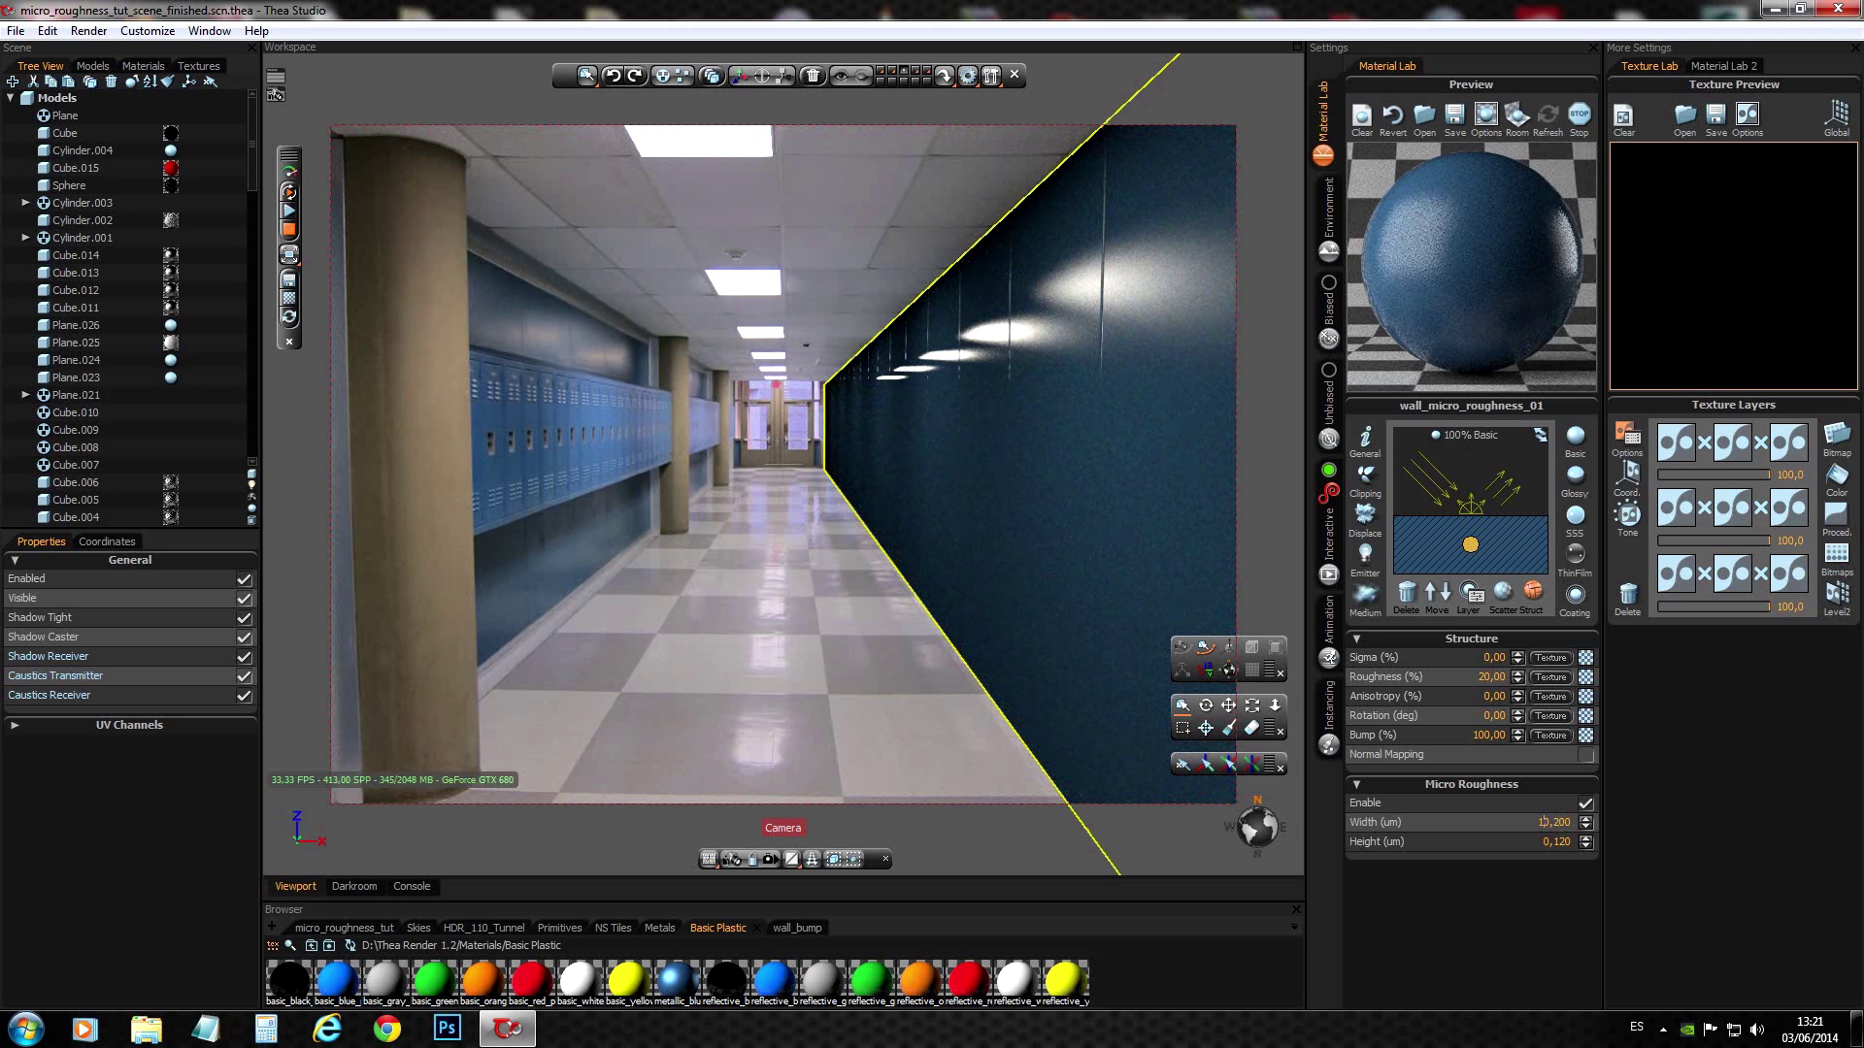
key("Return")
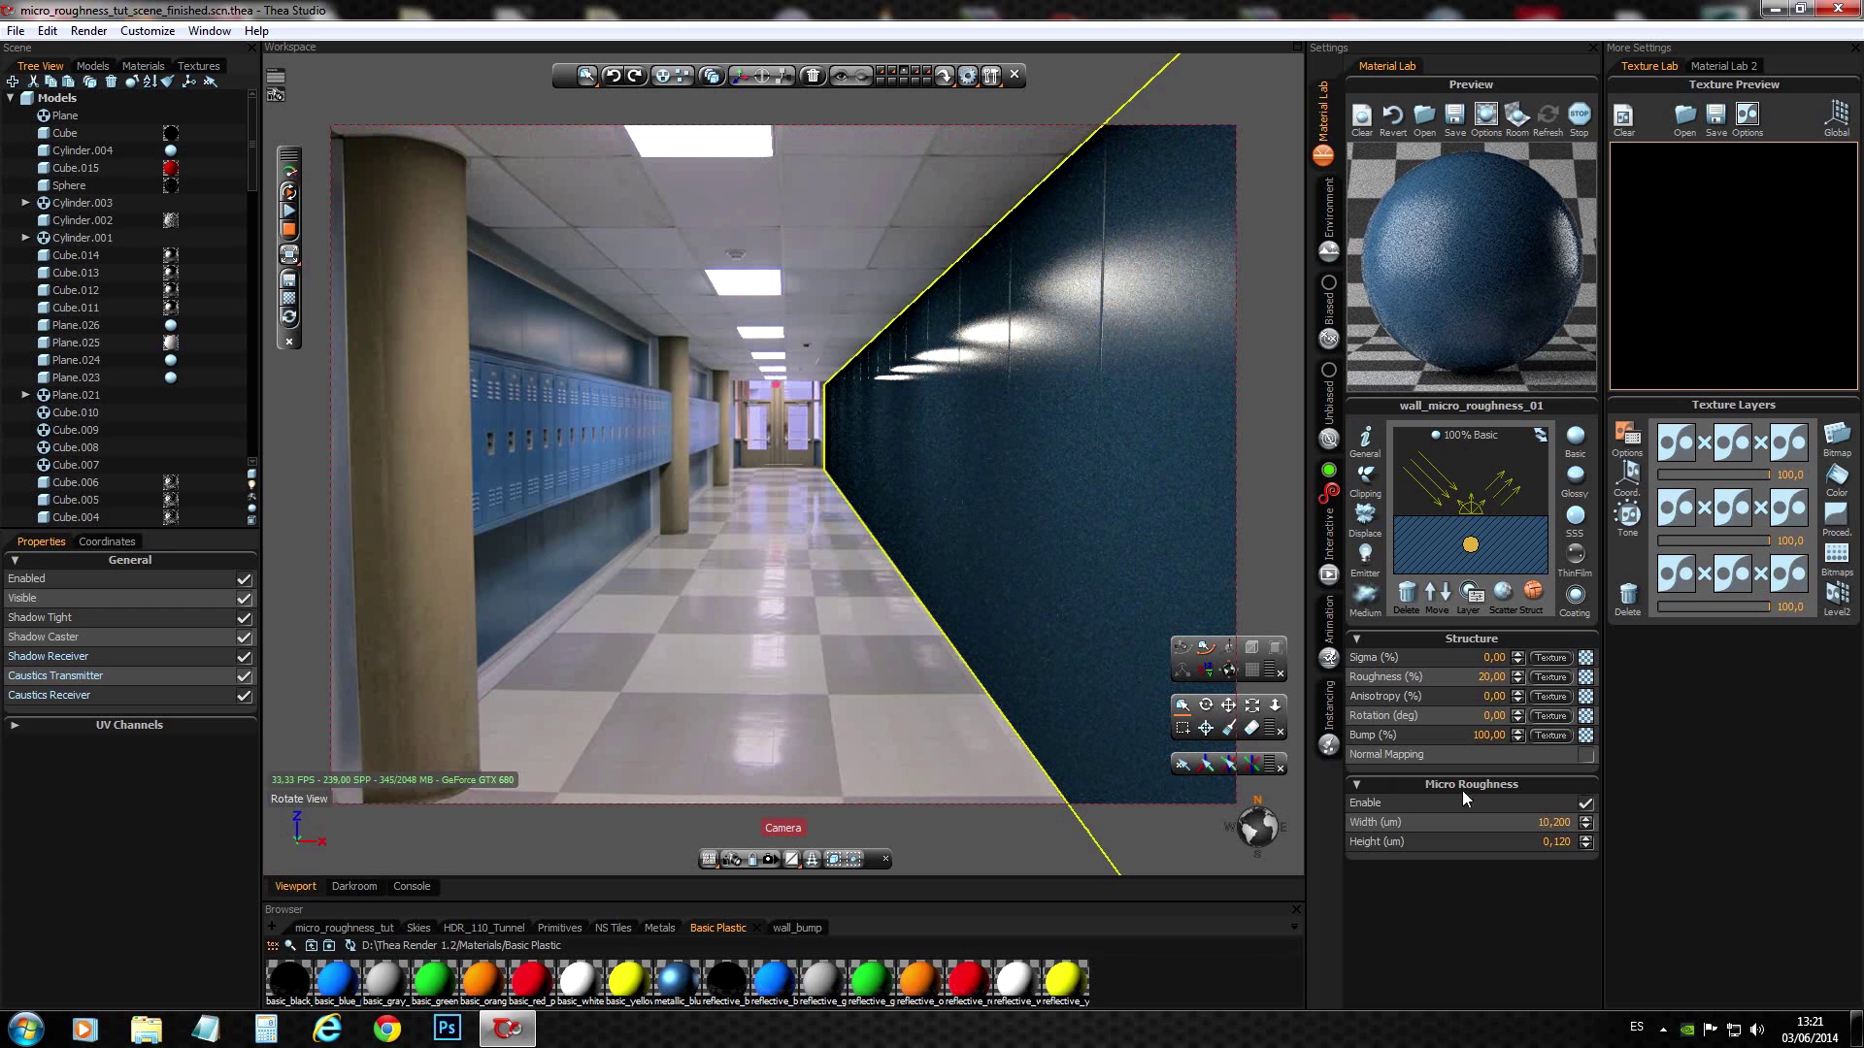
key("Return")
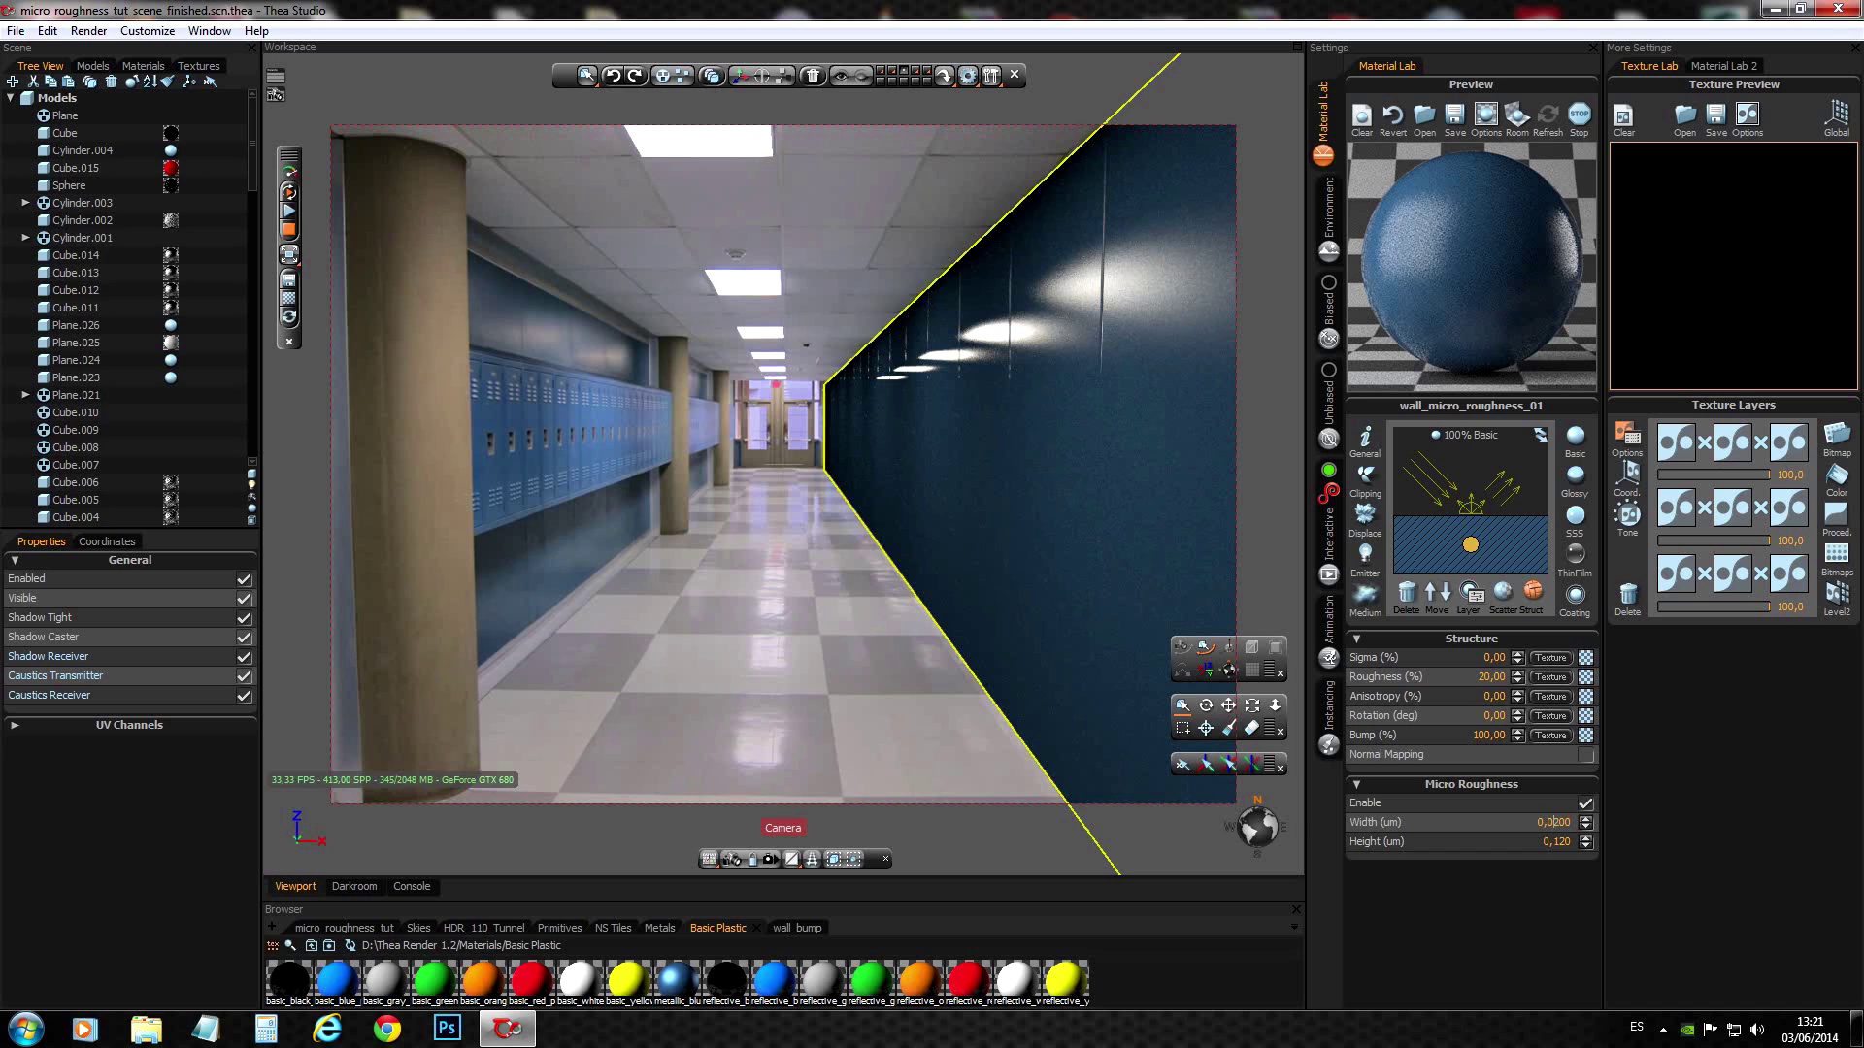
- Compare against the lockers with the wall hidden, then restore Micro Roughness width to 10 µm
key("Return")
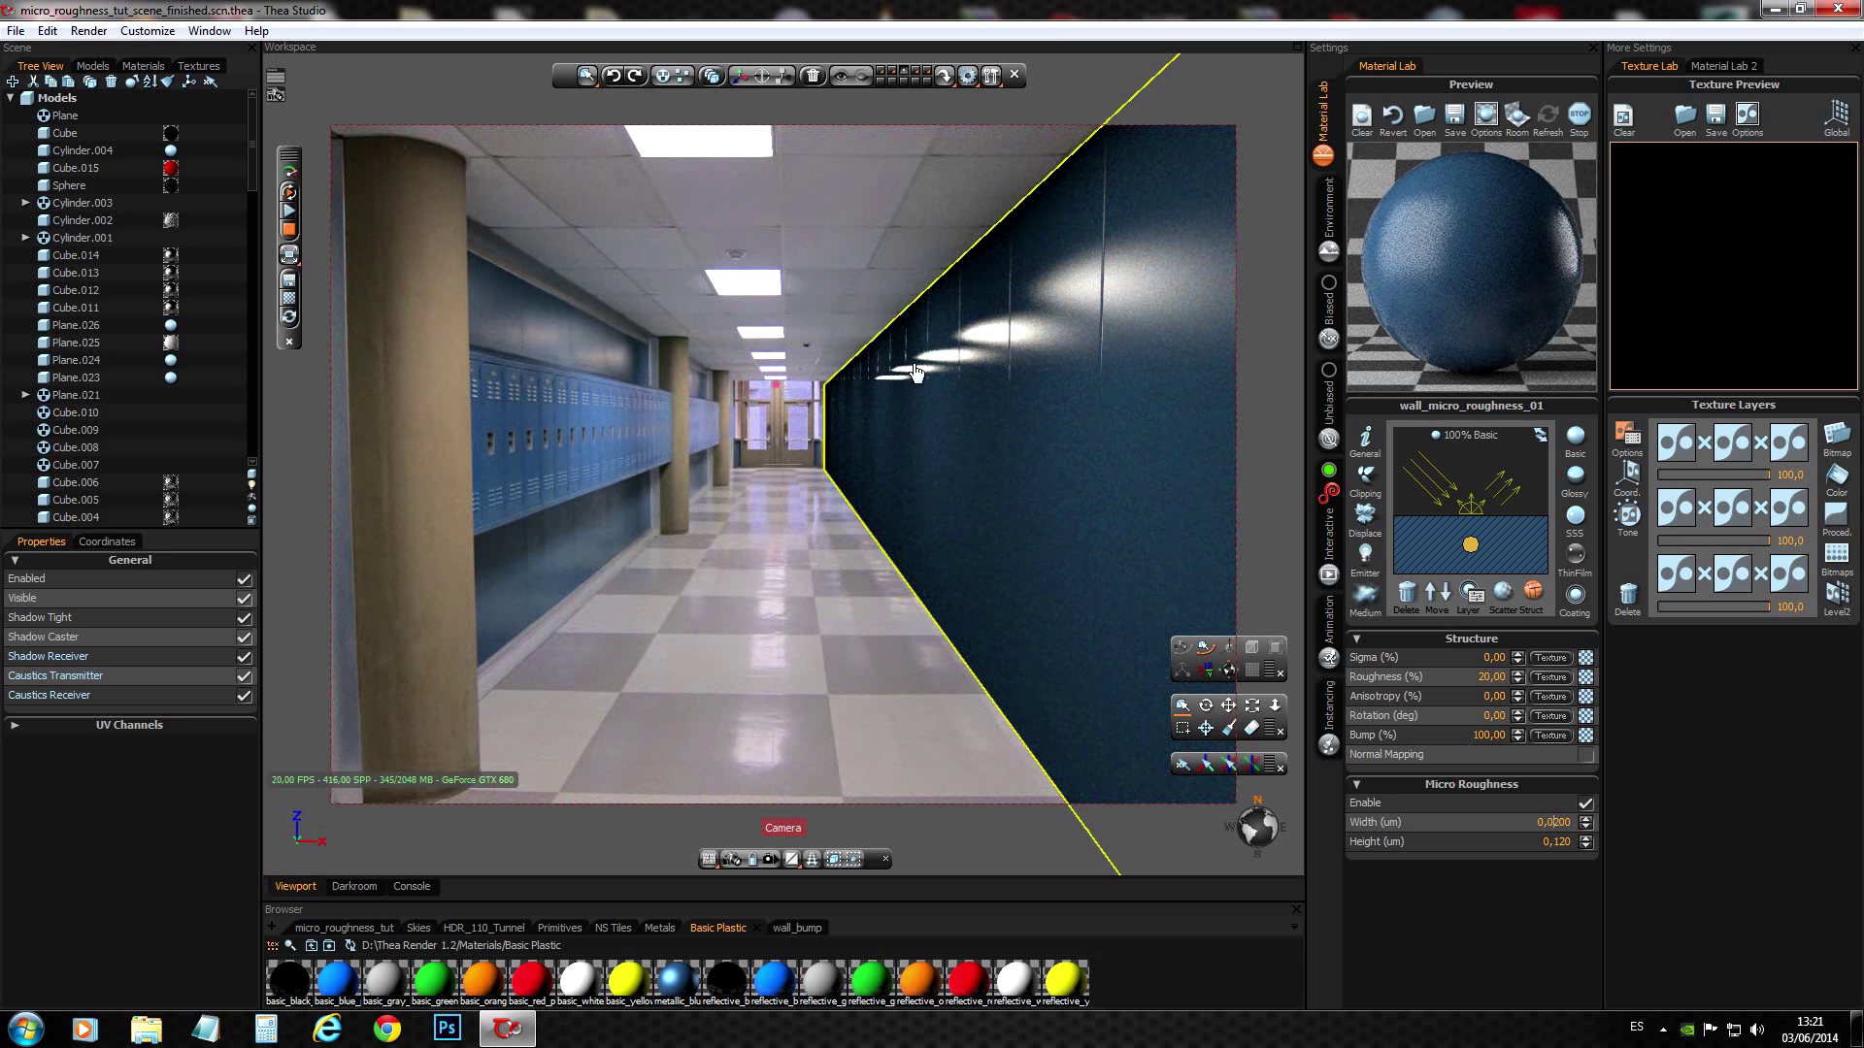
left_click(243, 598)
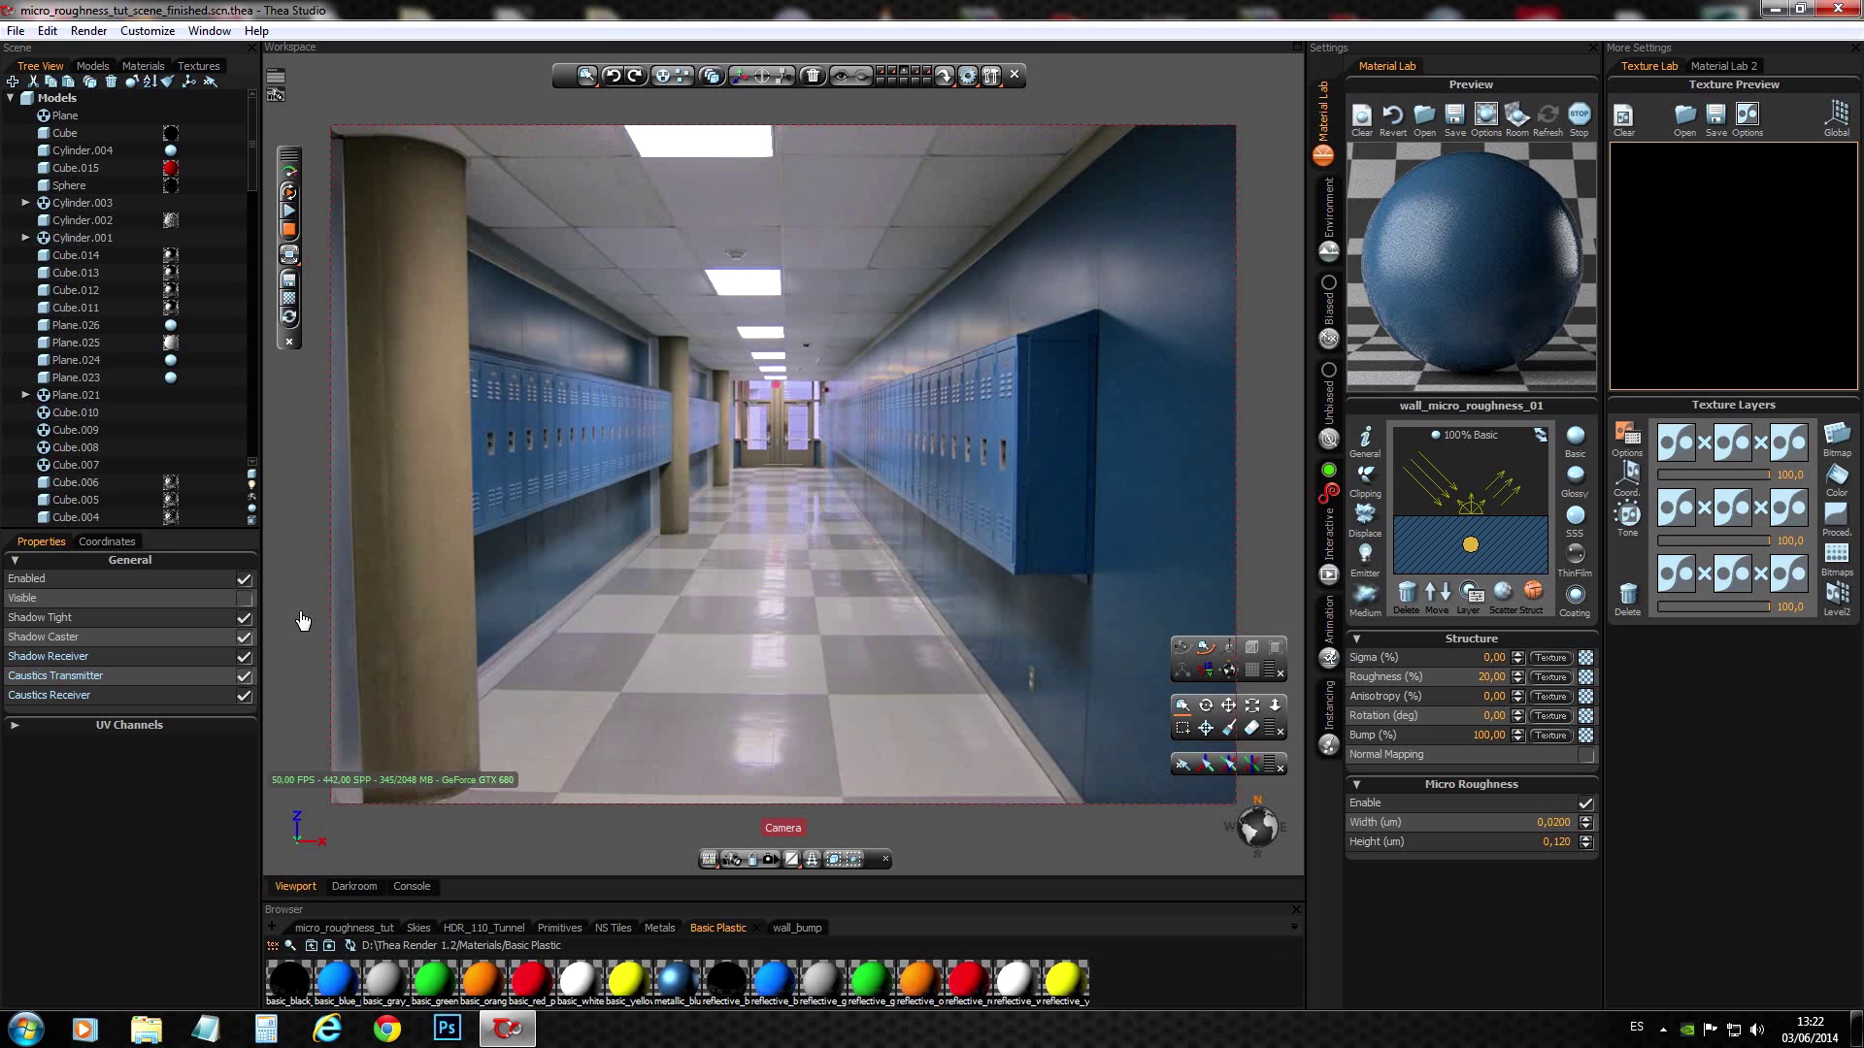
left_click(241, 601)
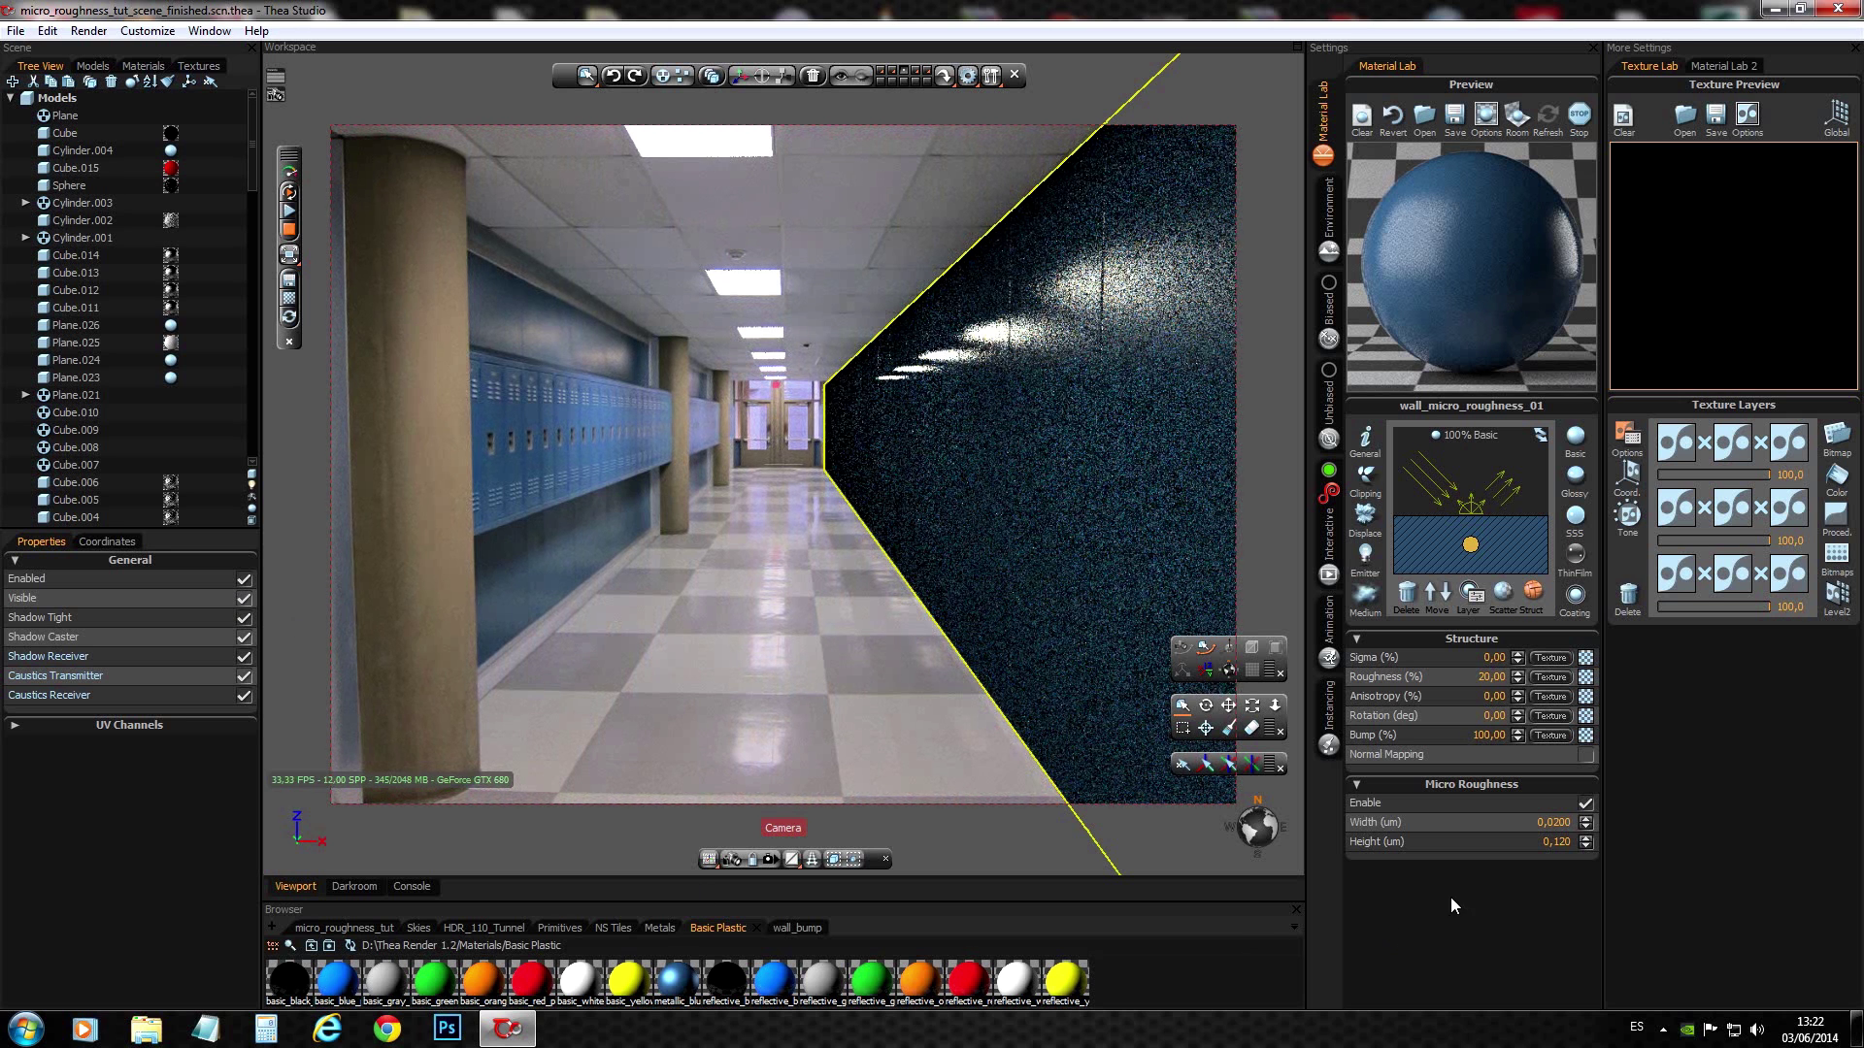
double_click(1551, 822)
left_click(1563, 822)
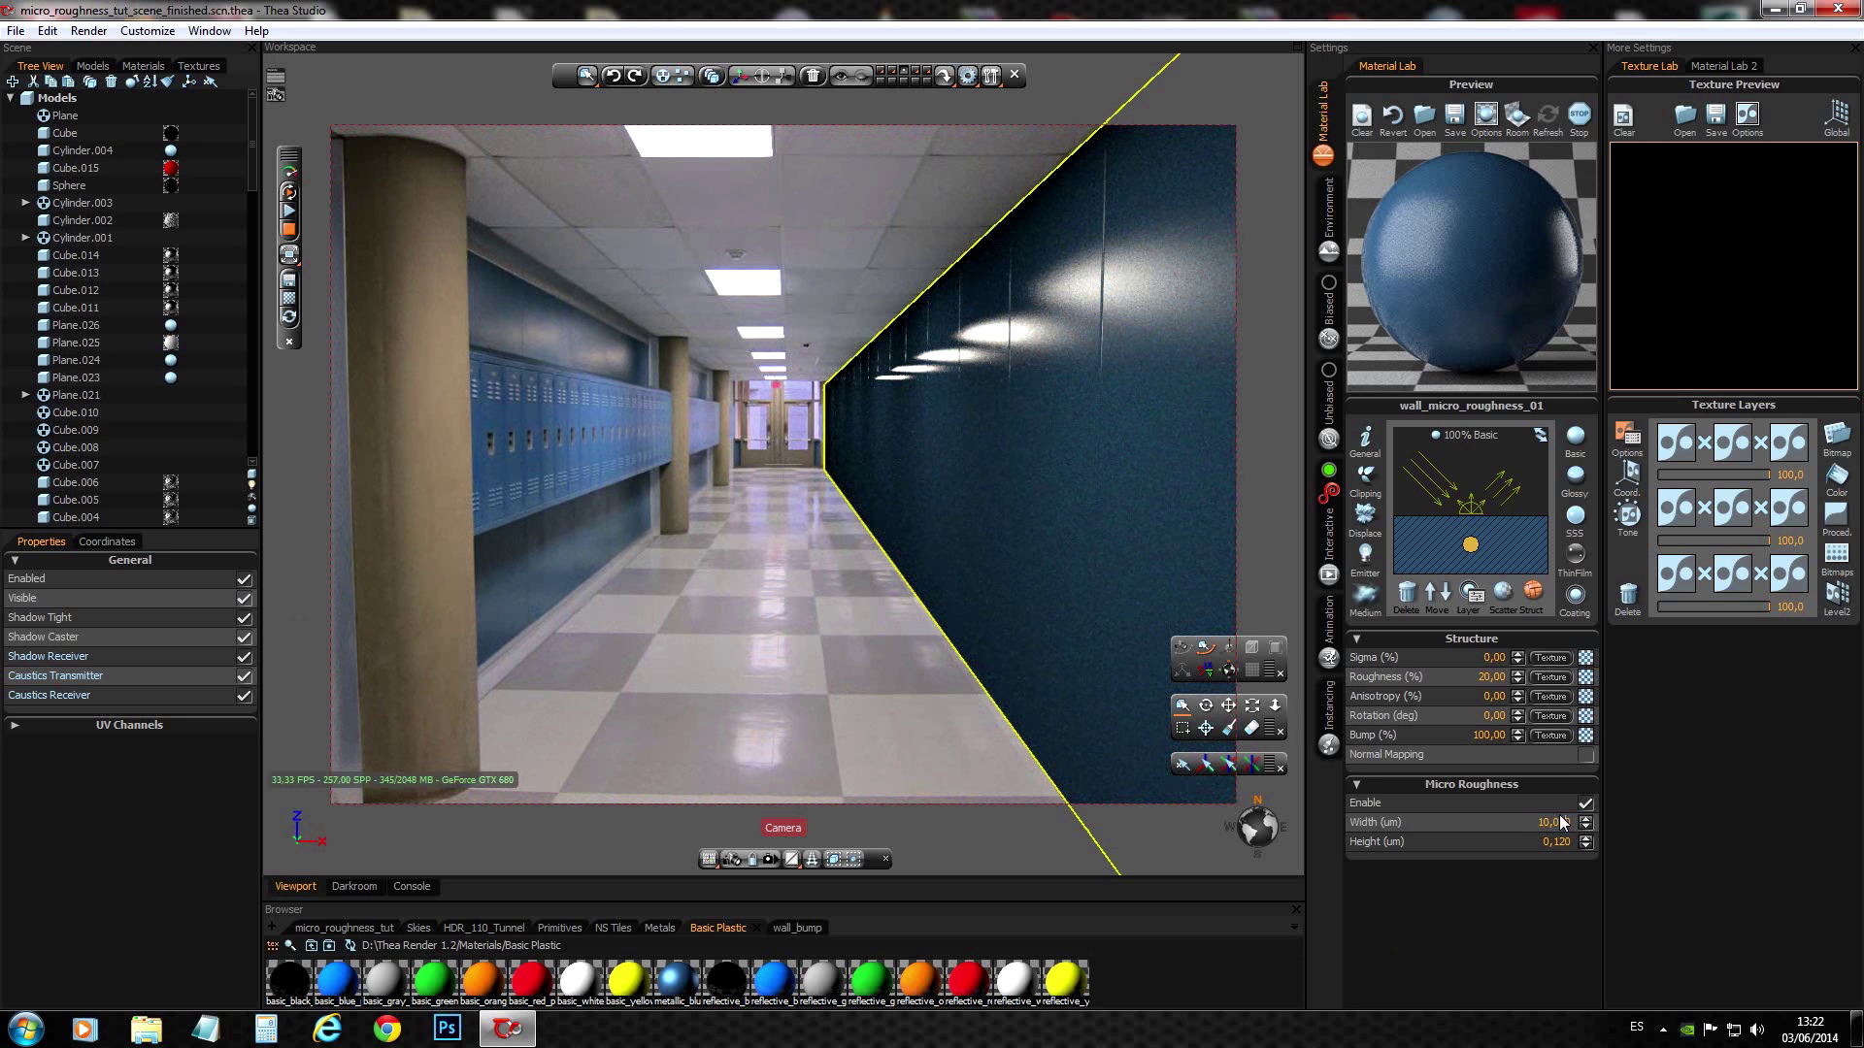
key("Return")
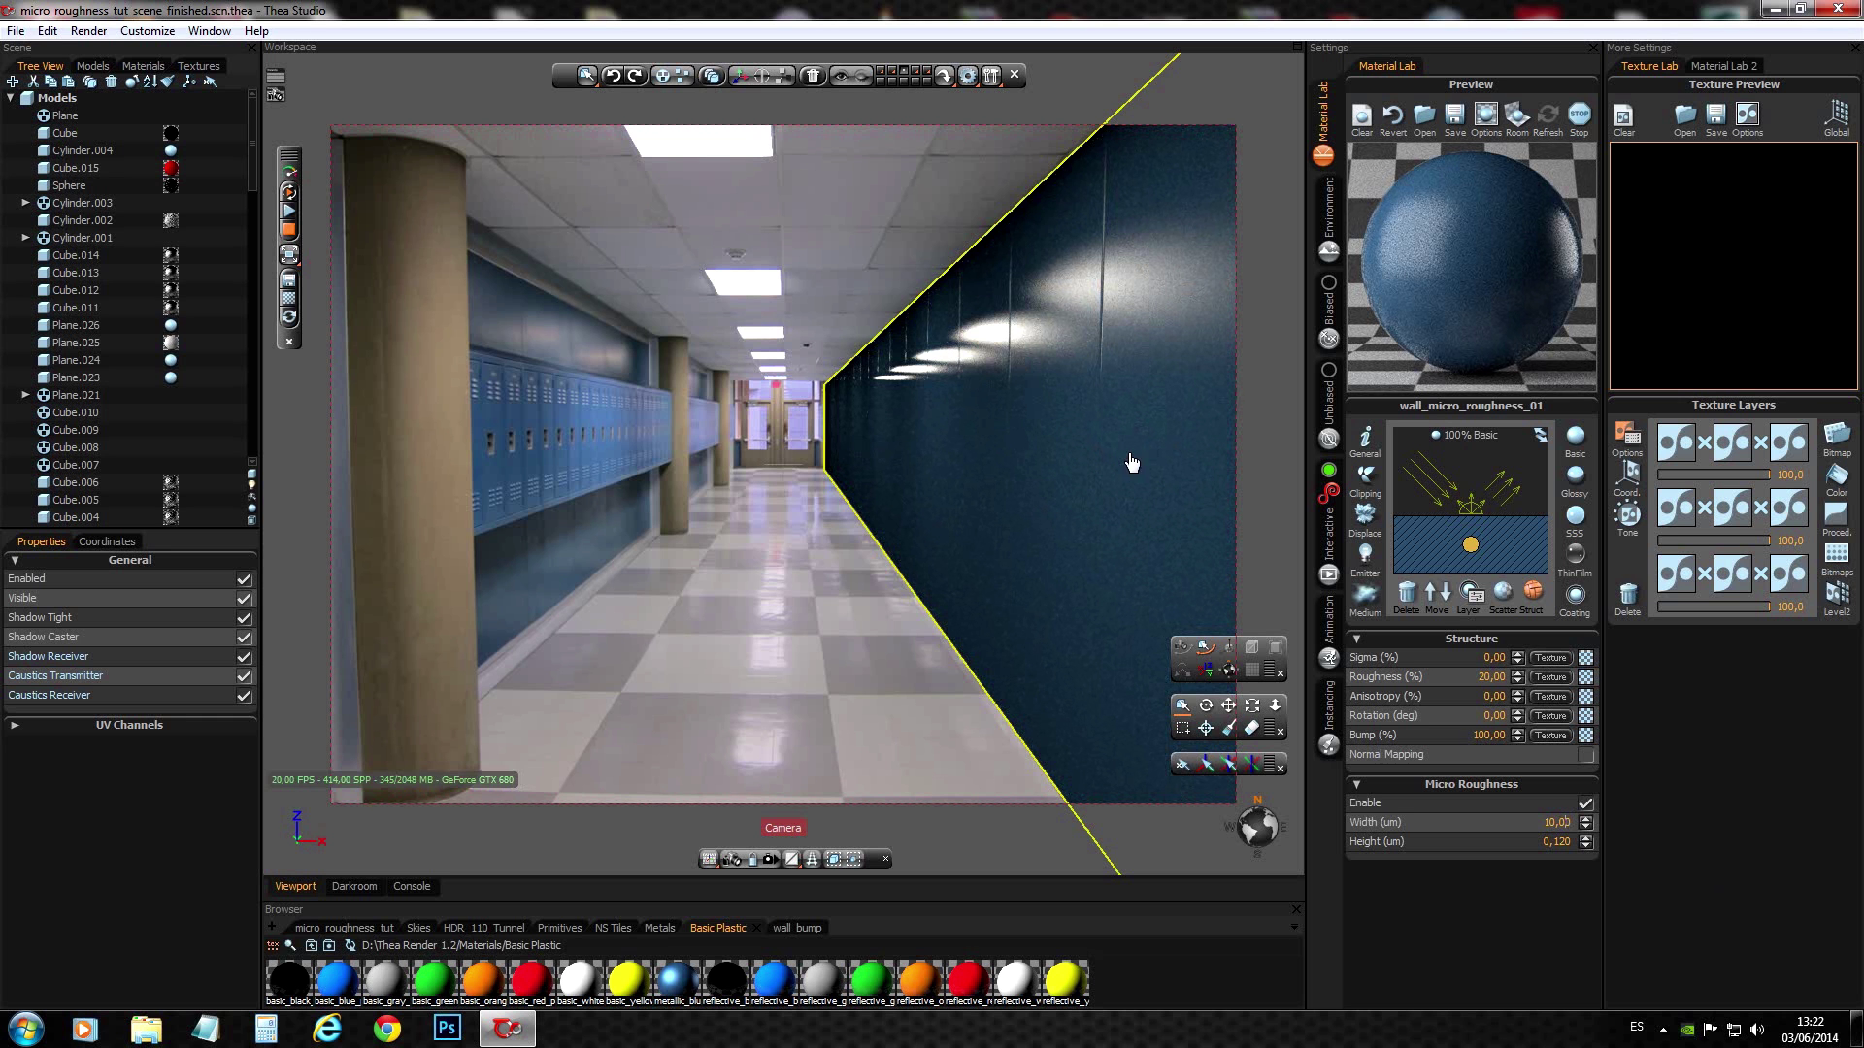
- Hide the wall object so the blue lockers behind it show in the render
left_click(244, 598)
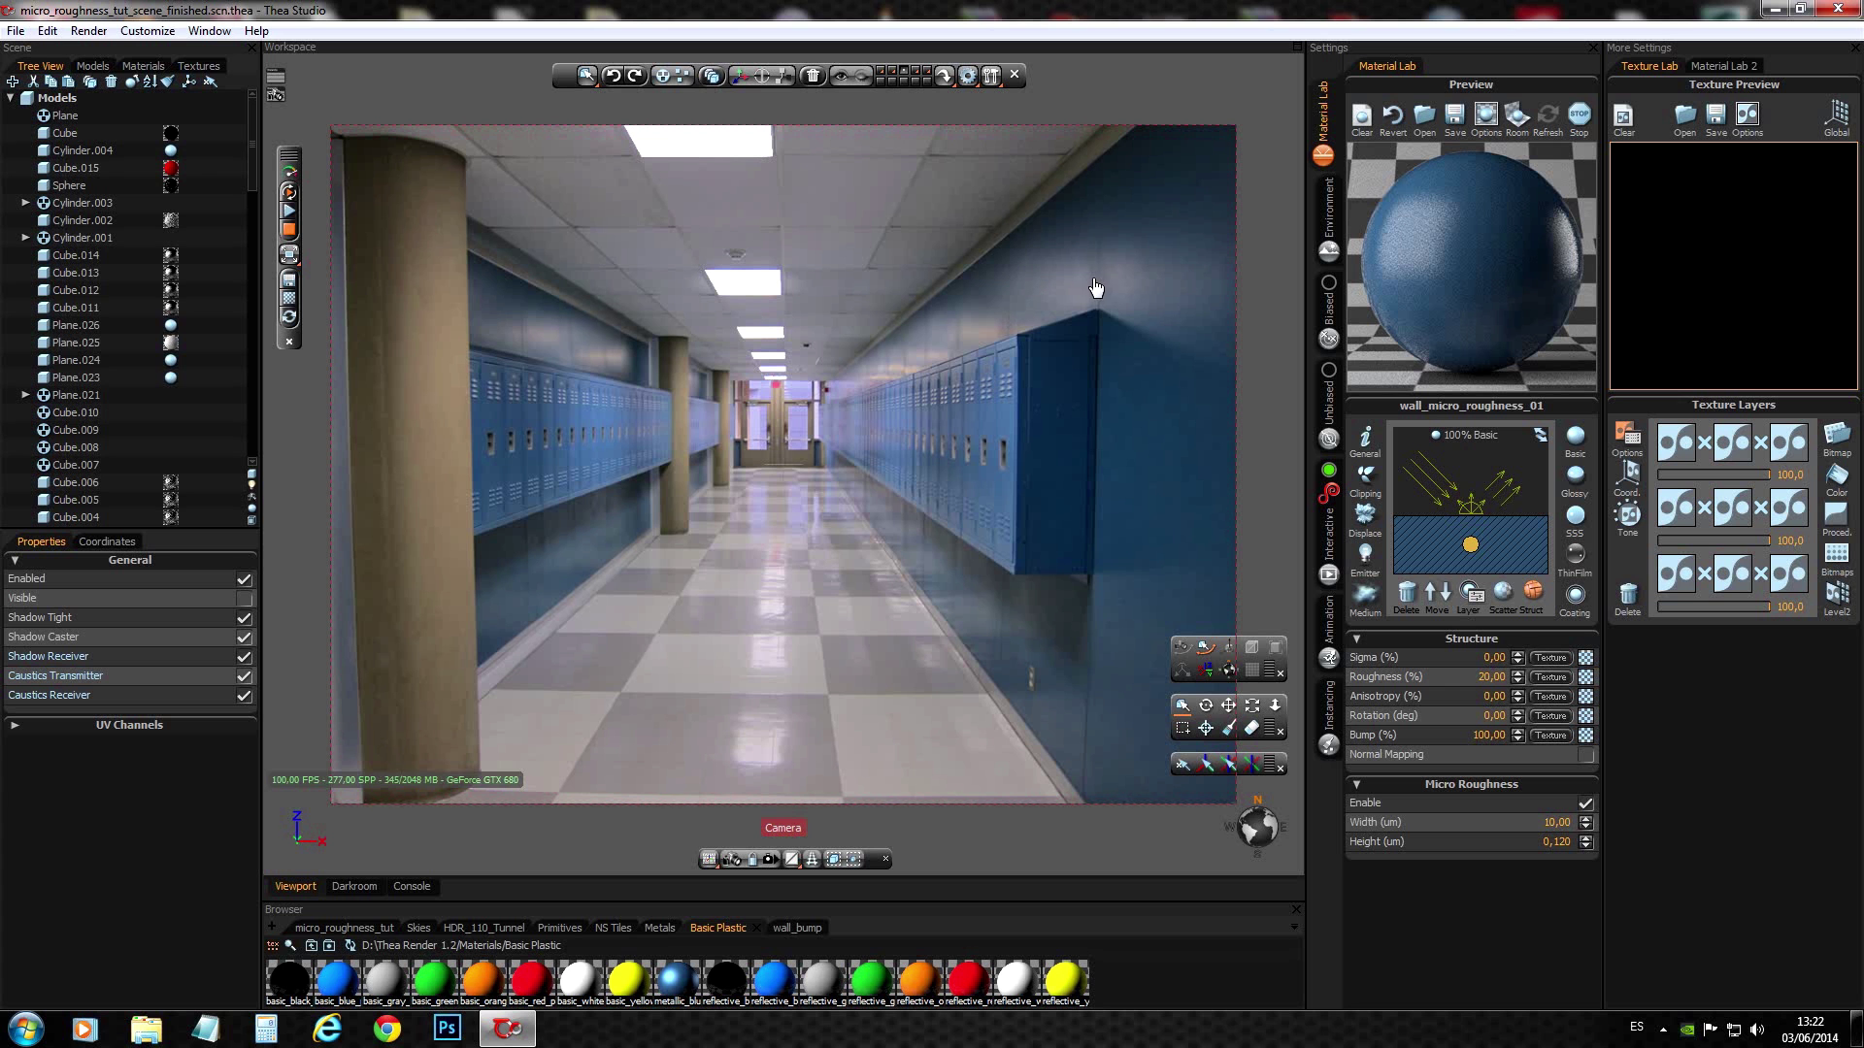
- Show the wall again and apply the wall_bump bitmap as the bump texture at 5% strength
left_click(245, 598)
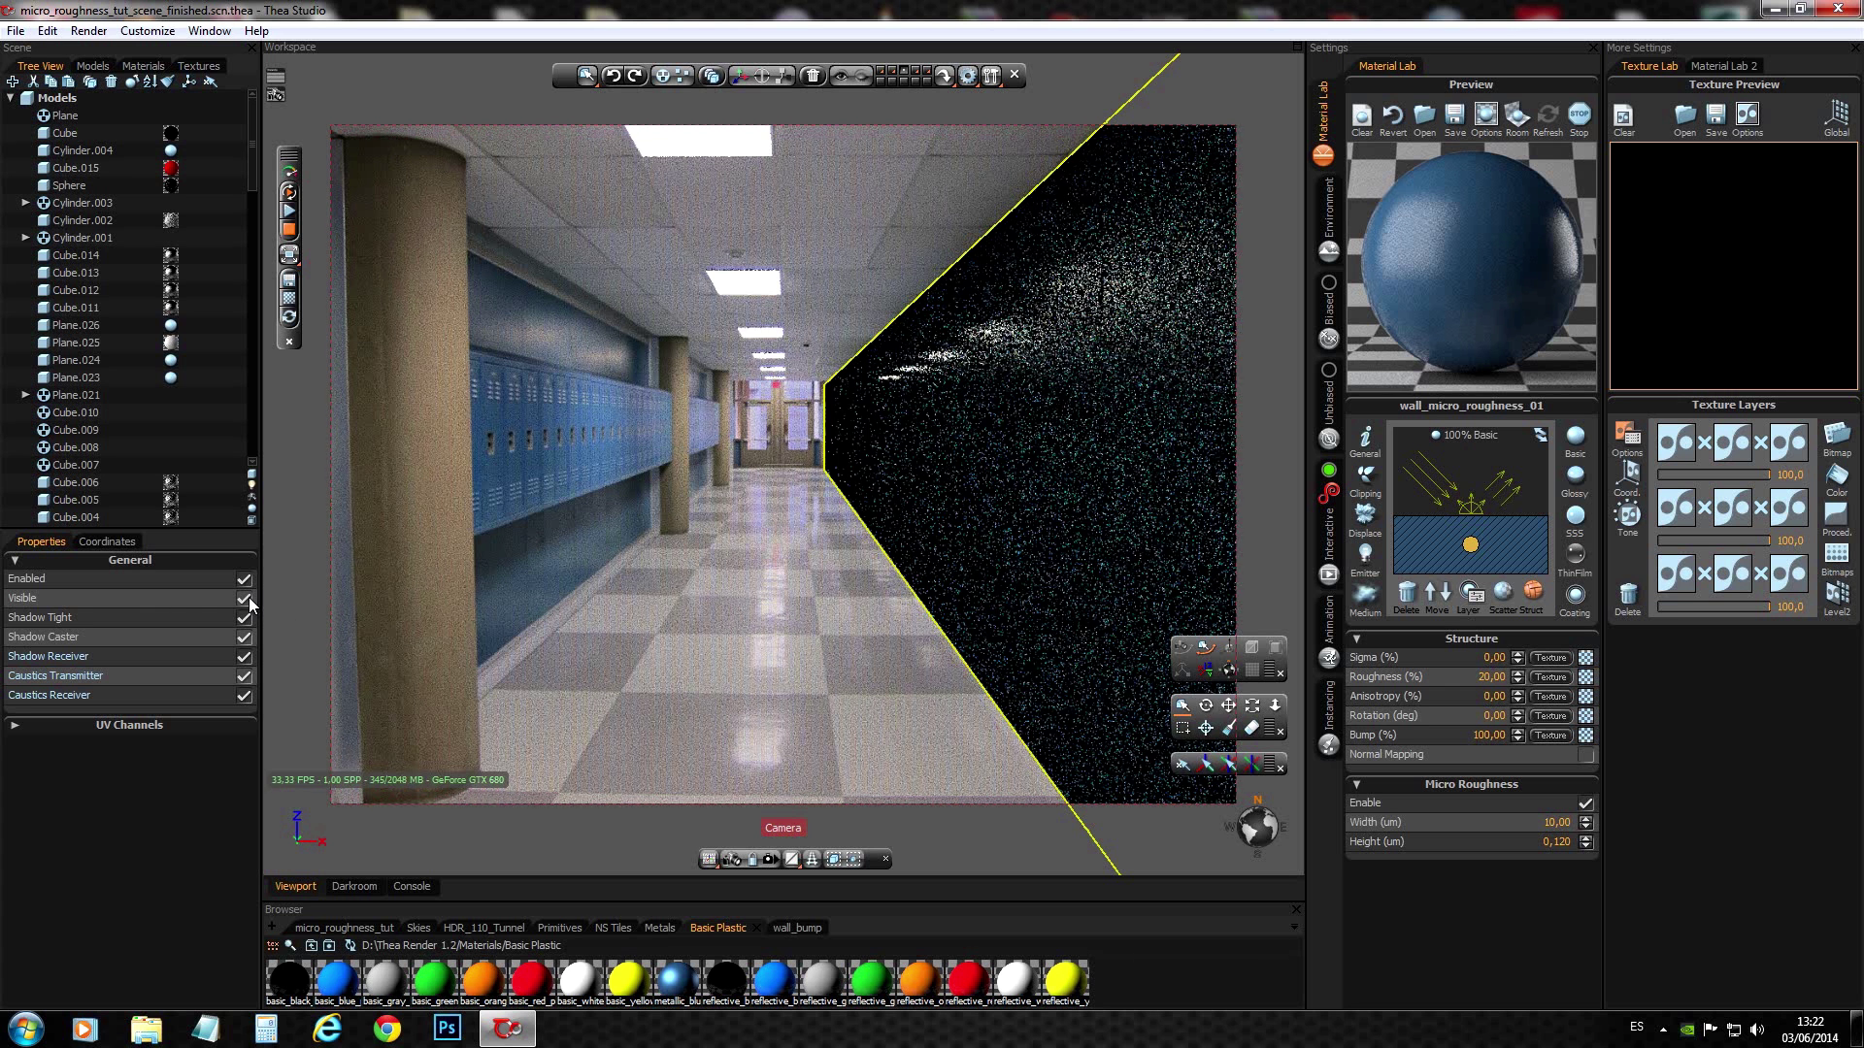
left_click(798, 928)
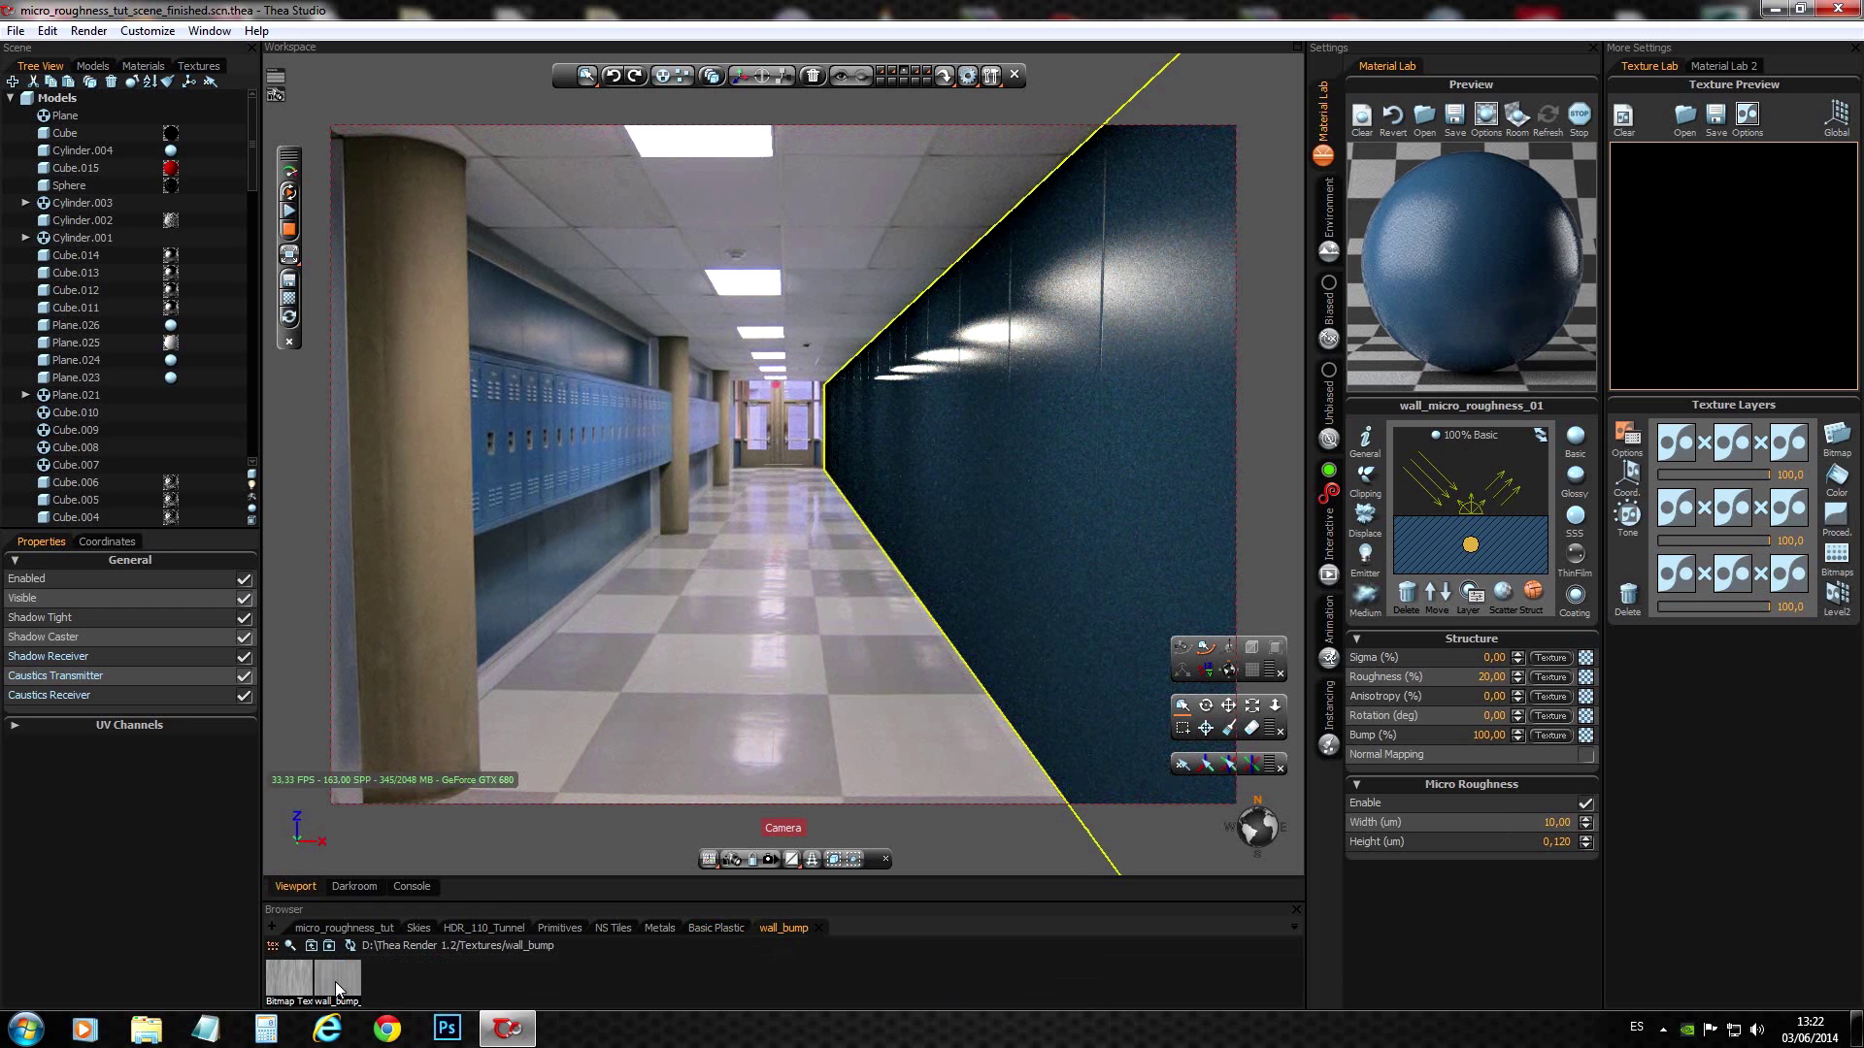
left_click_drag(335, 981, 1586, 736)
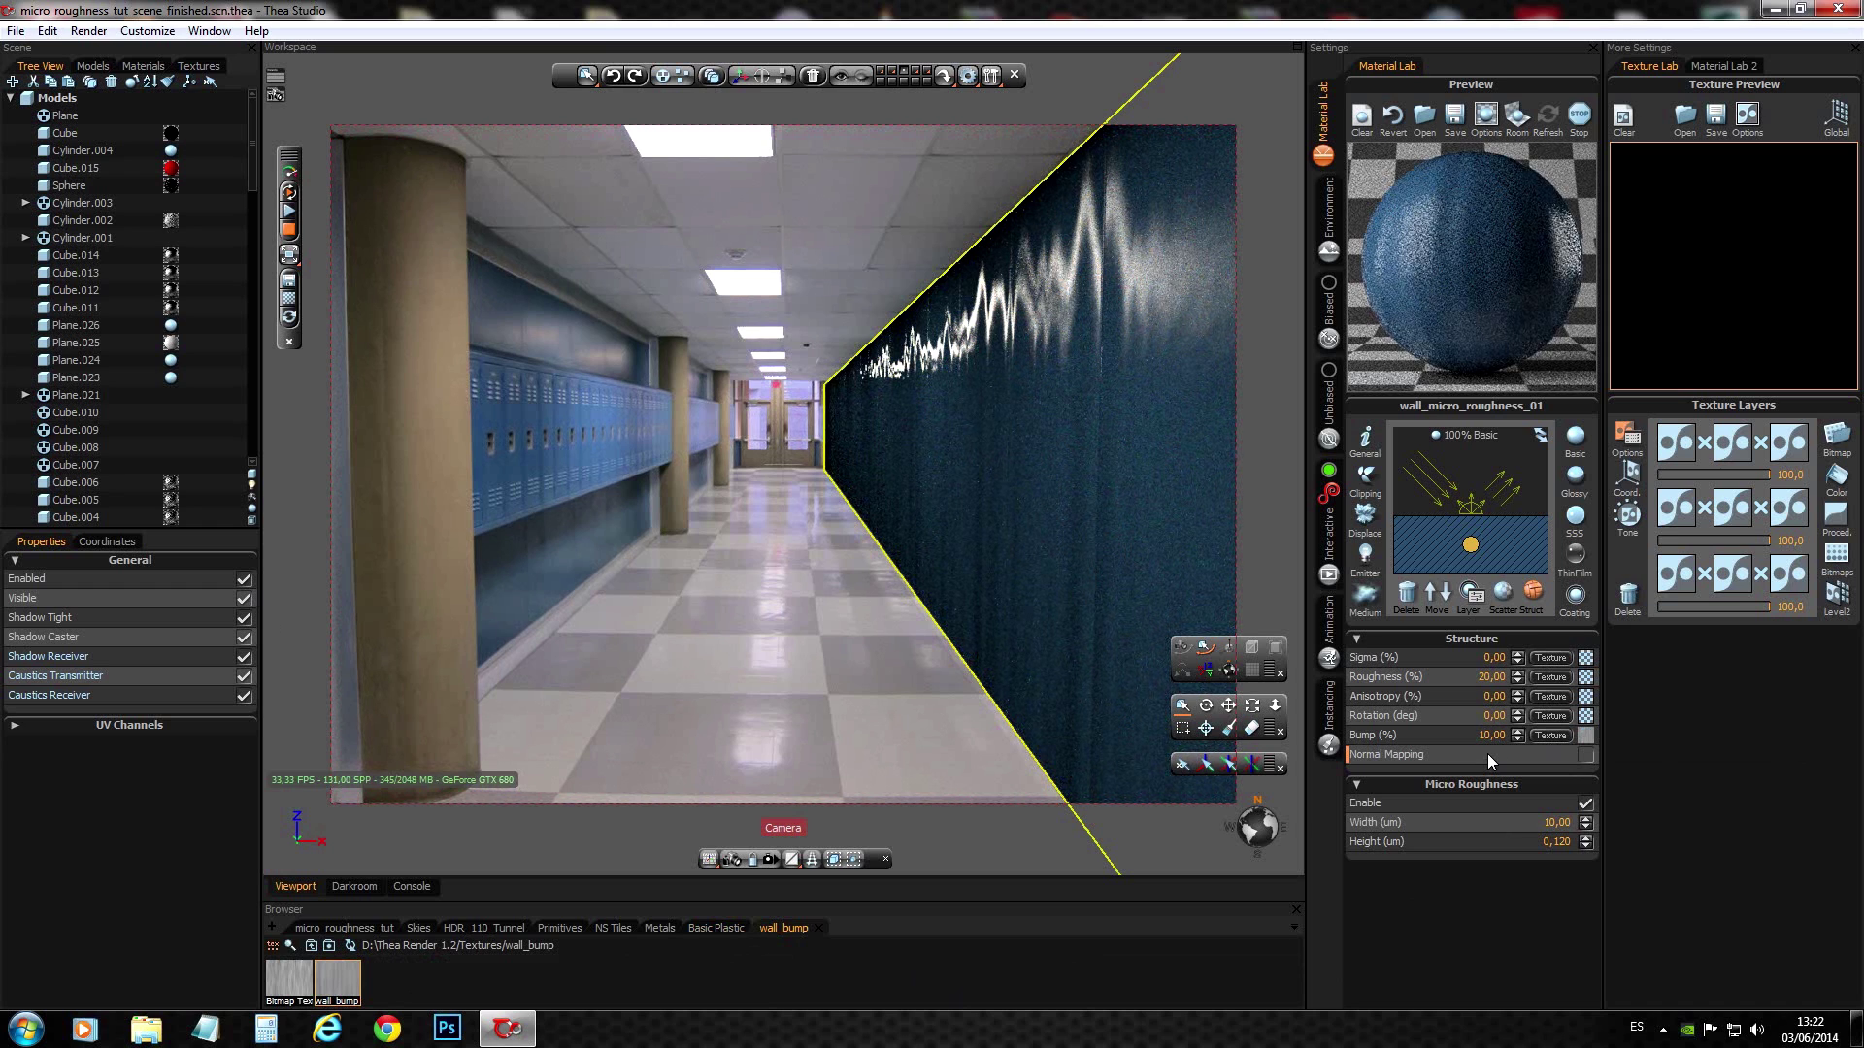
key("Delete")
key("Return")
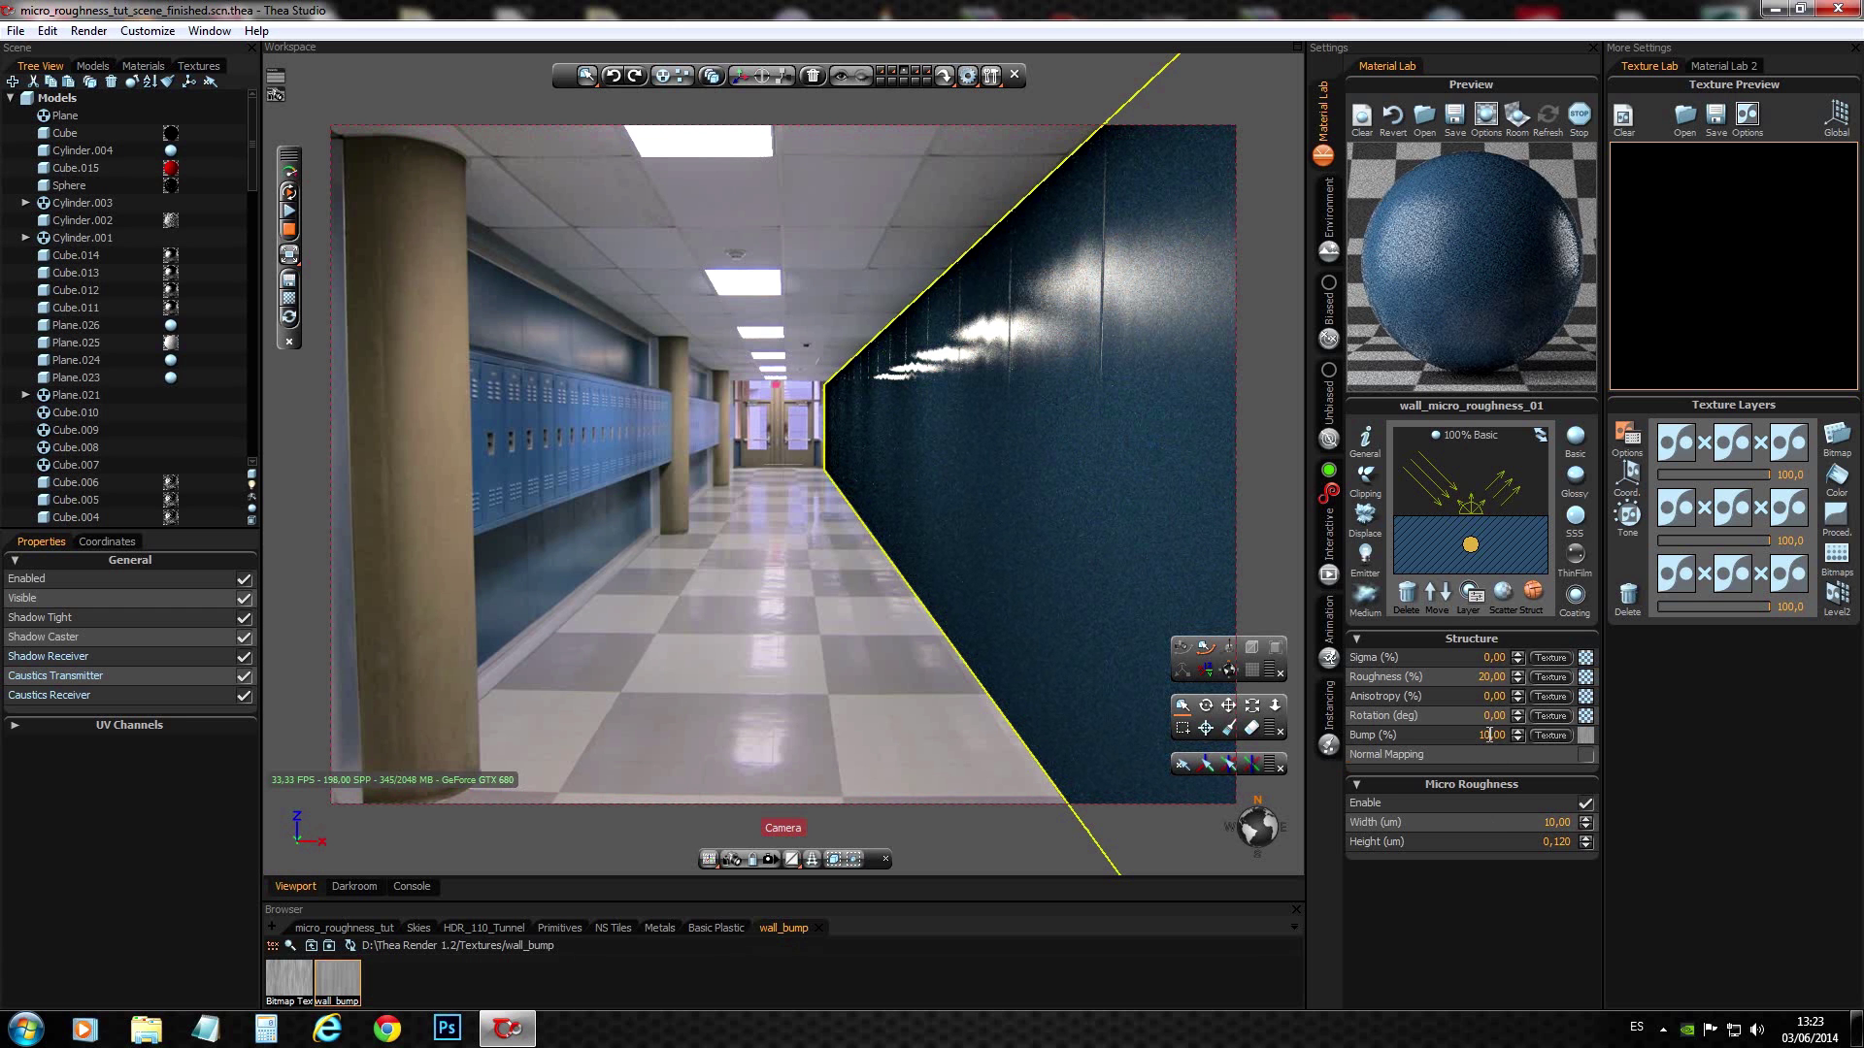
- Open the bump texture in the Texture Lab and hide the wall to compare against the lockers
scroll(1491, 735, "up", 4)
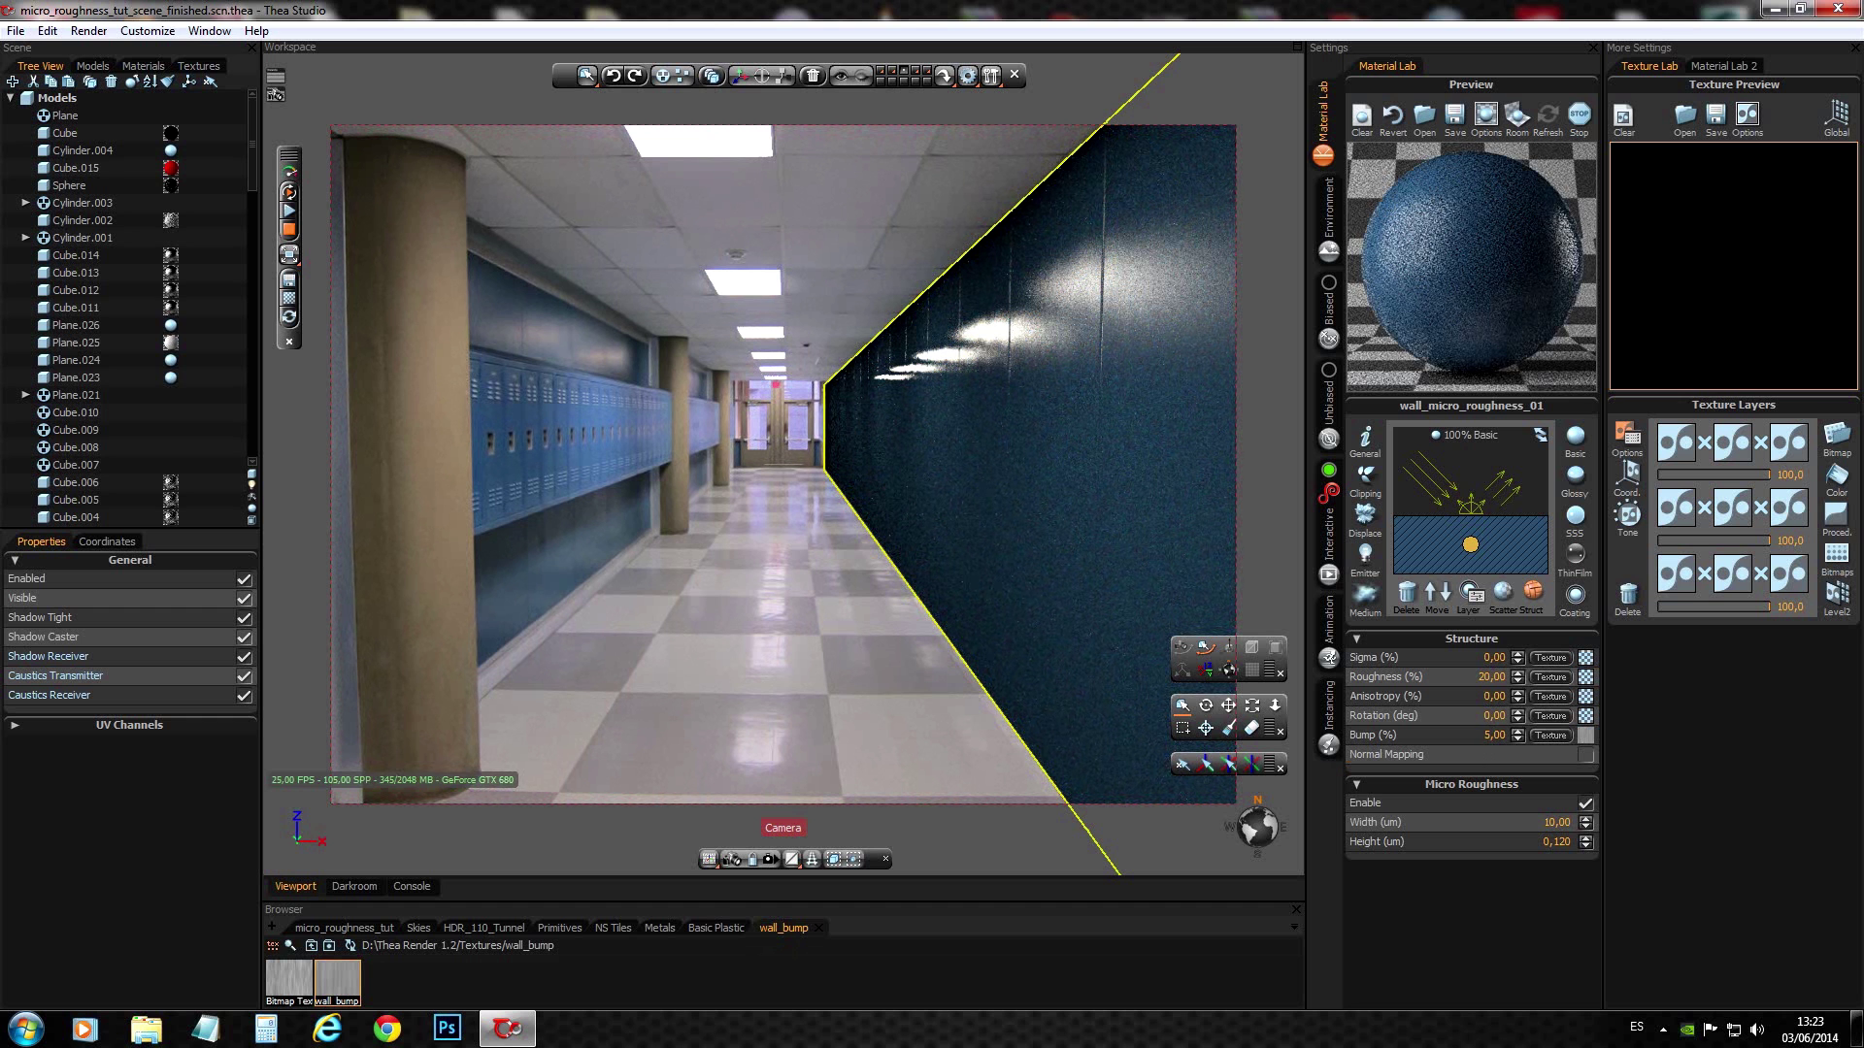
left_click(1552, 736)
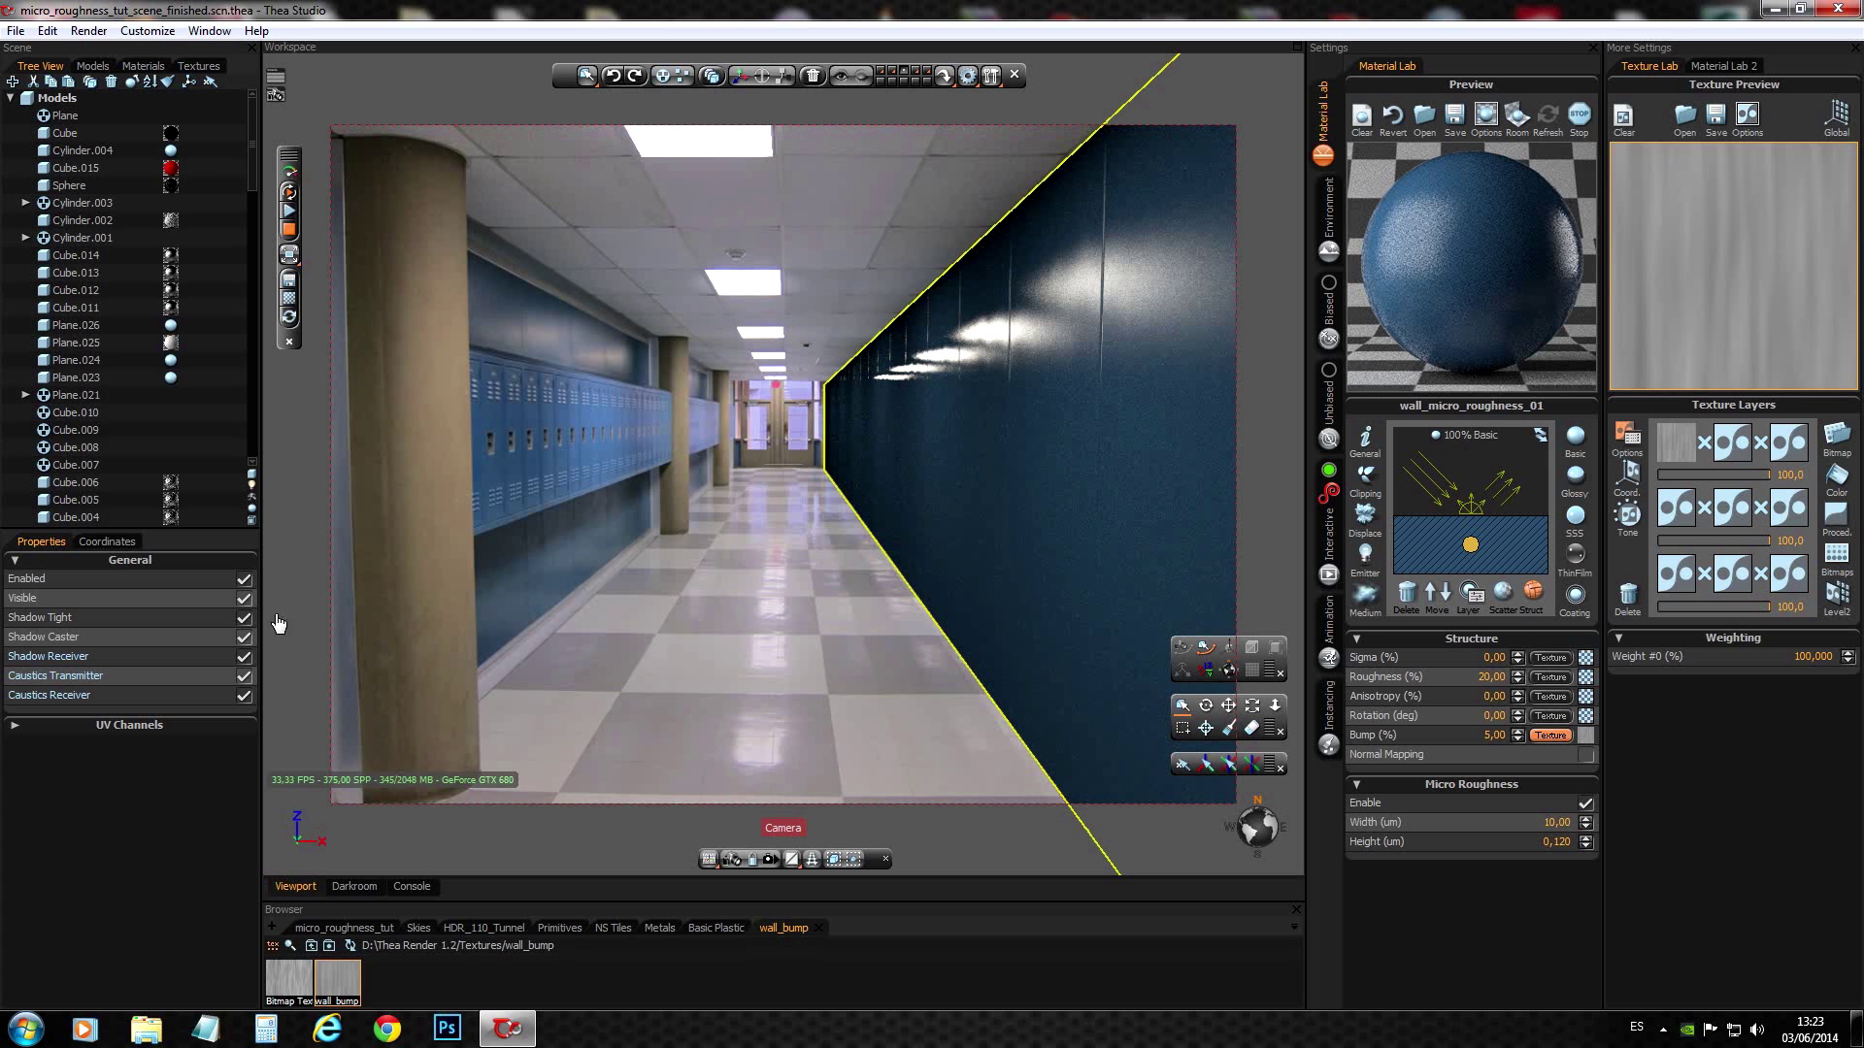
left_click(245, 599)
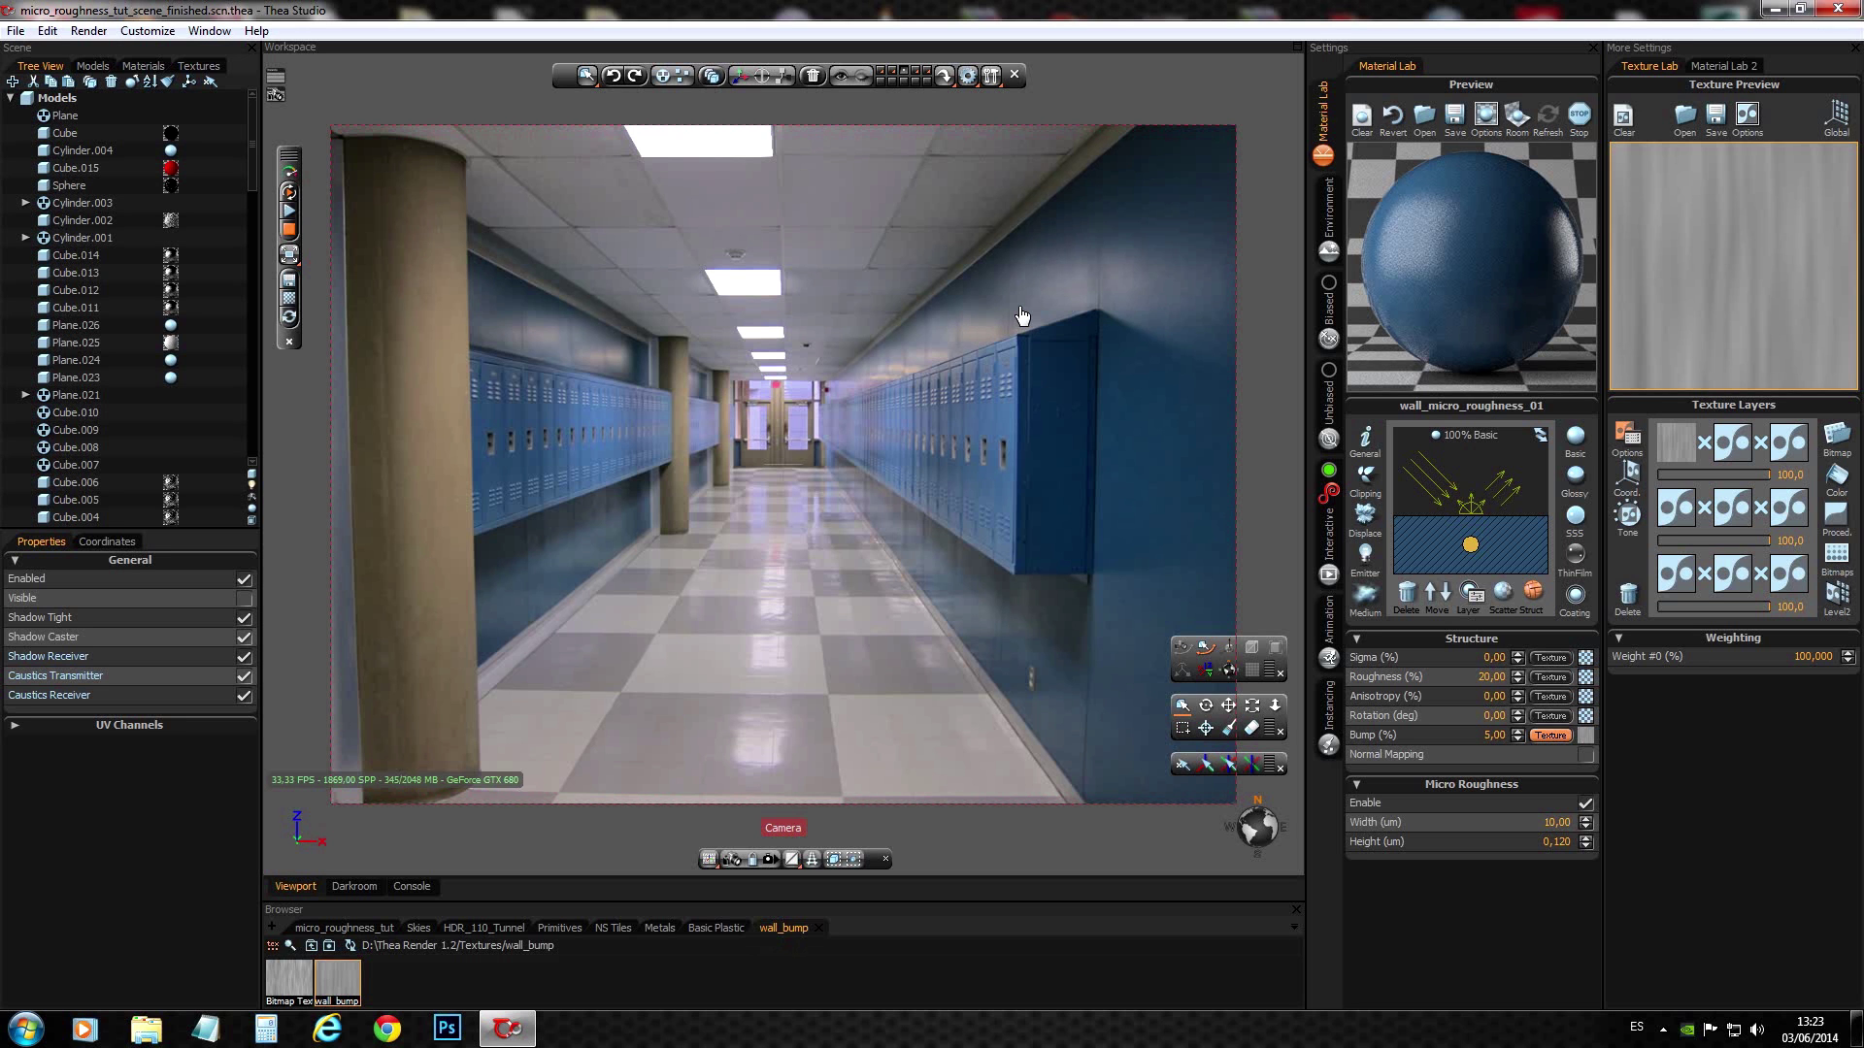
- Show the wall again and copy-paste the material layer to create a duplicate layer
right_click(1509, 546)
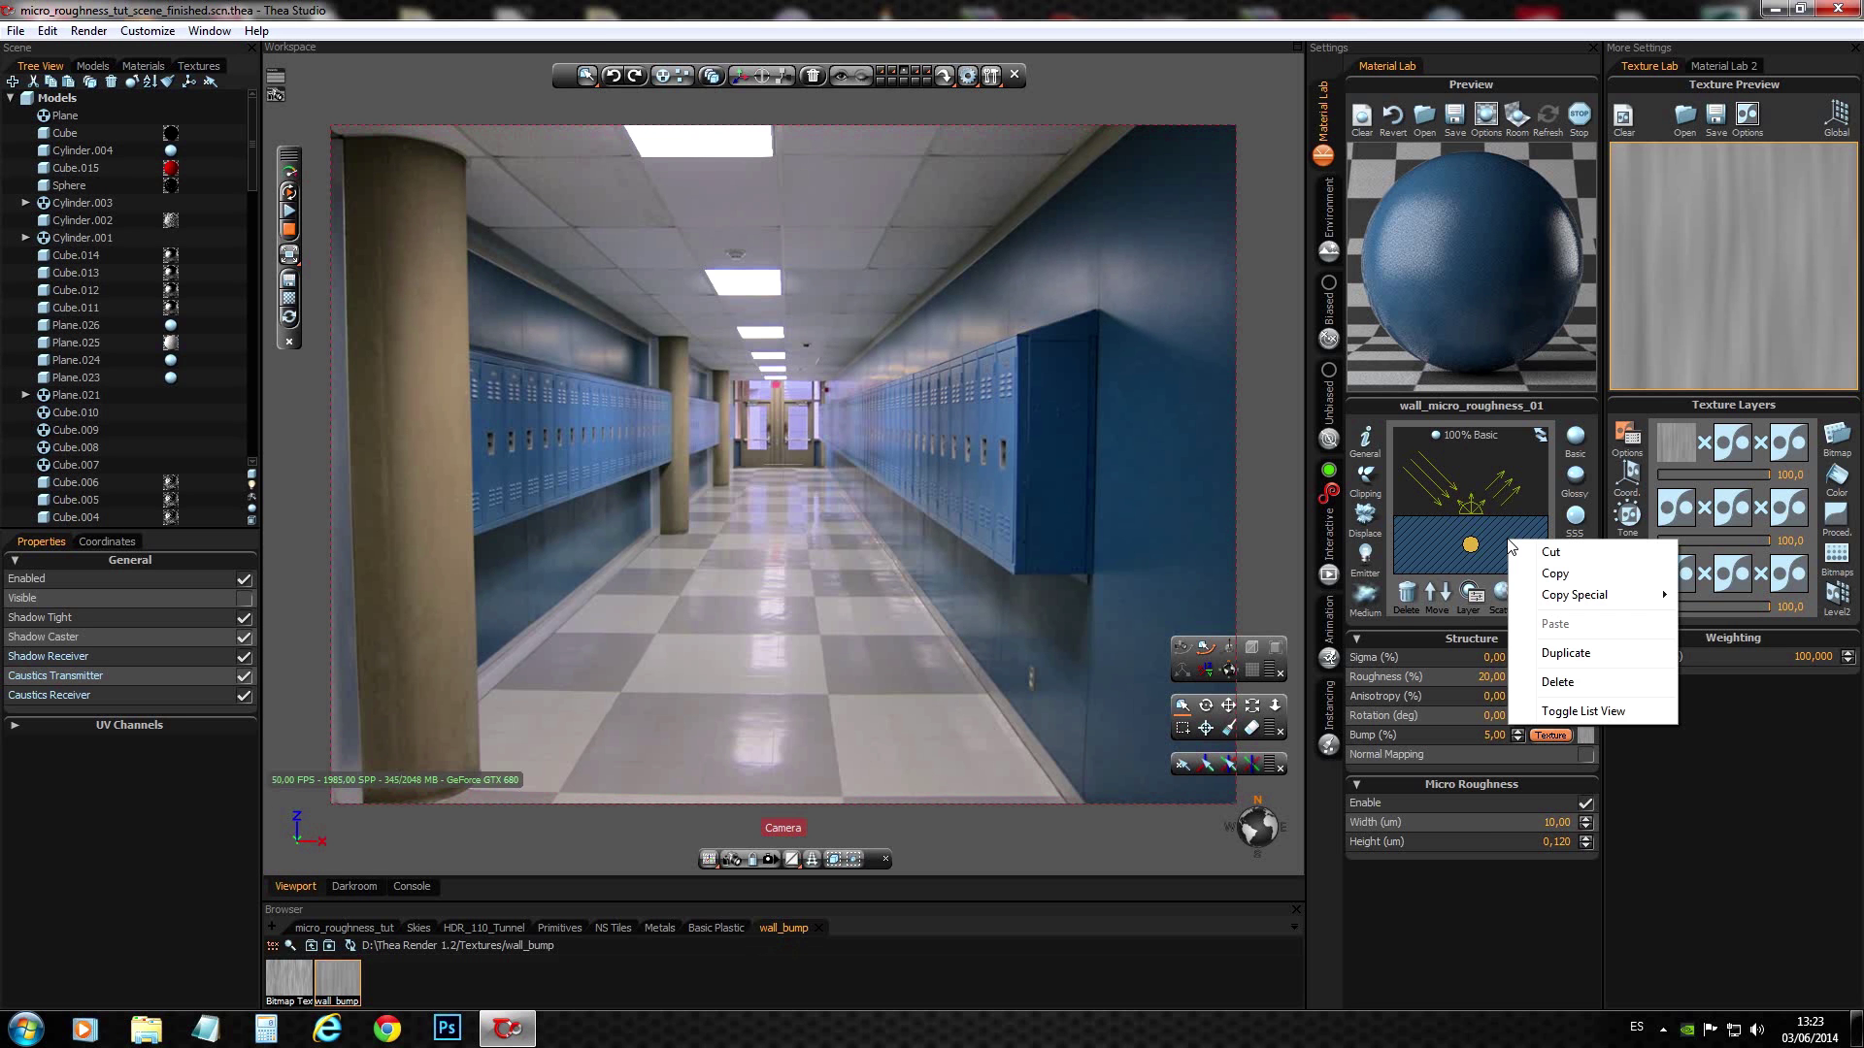
left_click(244, 599)
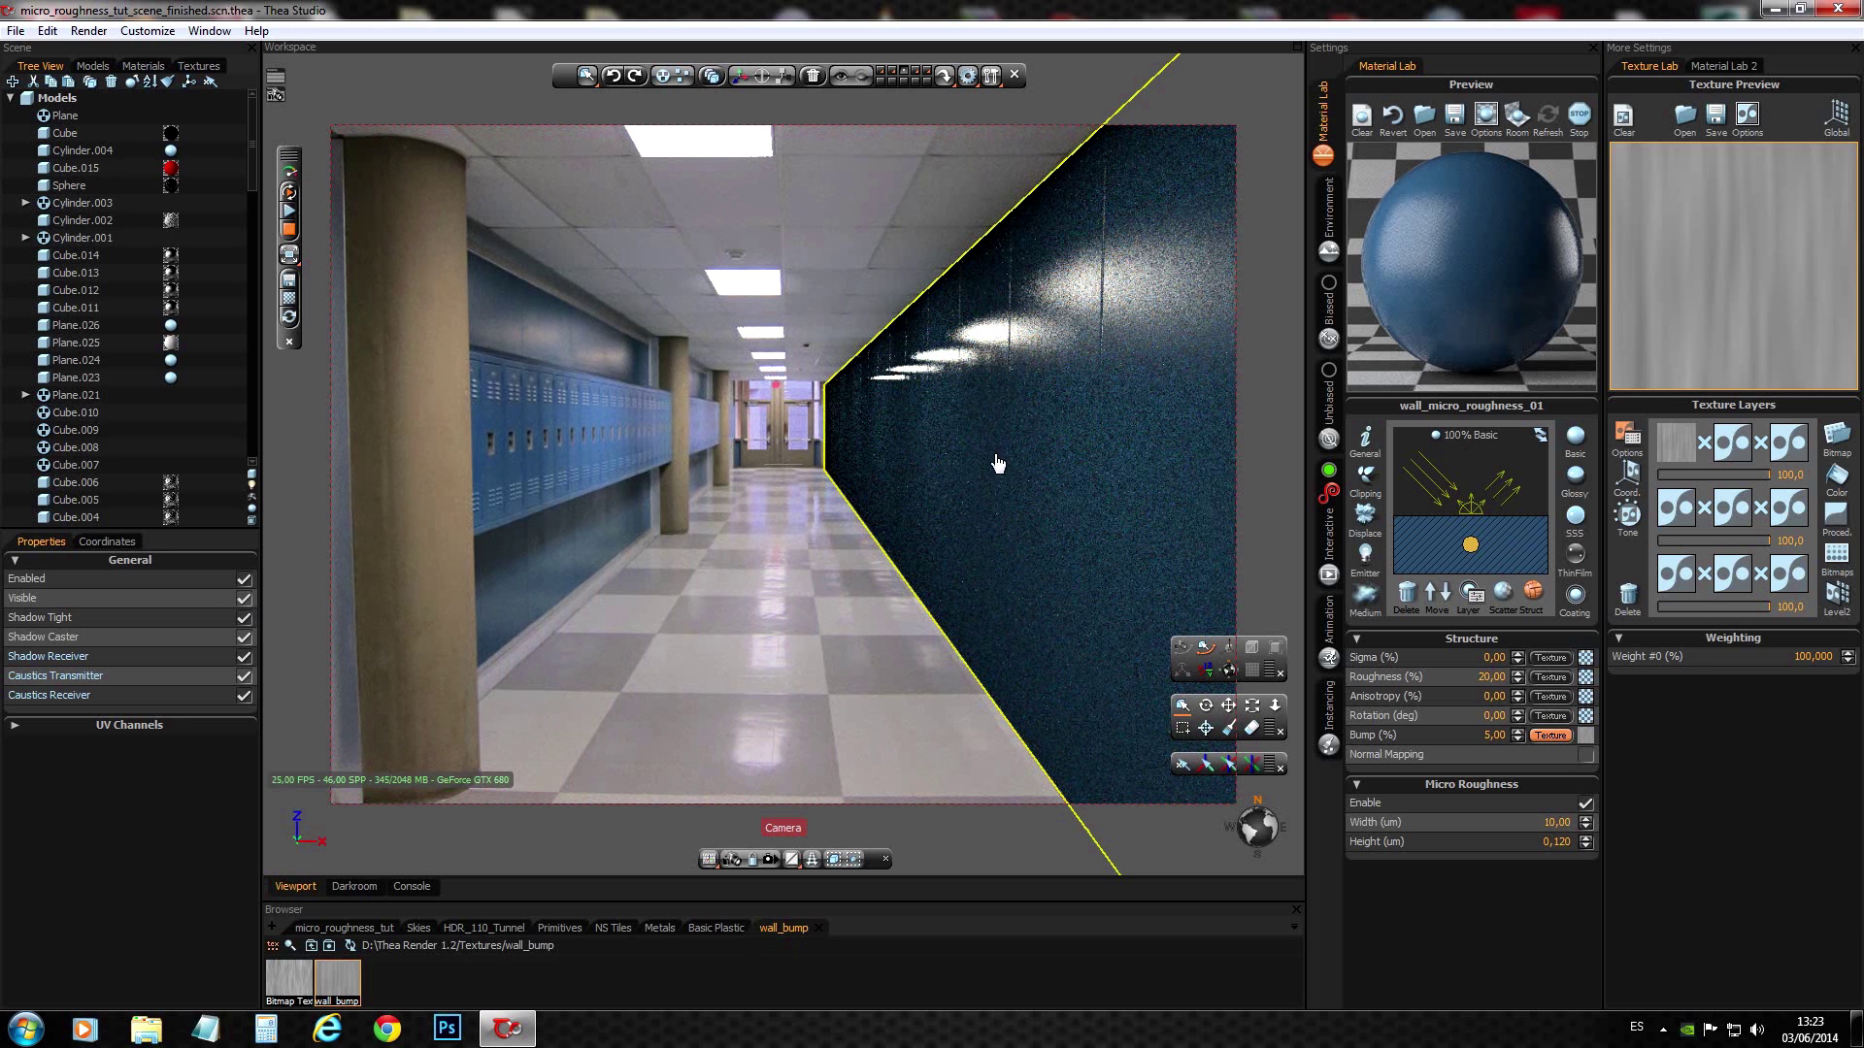
right_click(1460, 556)
left_click(1507, 585)
right_click(1501, 544)
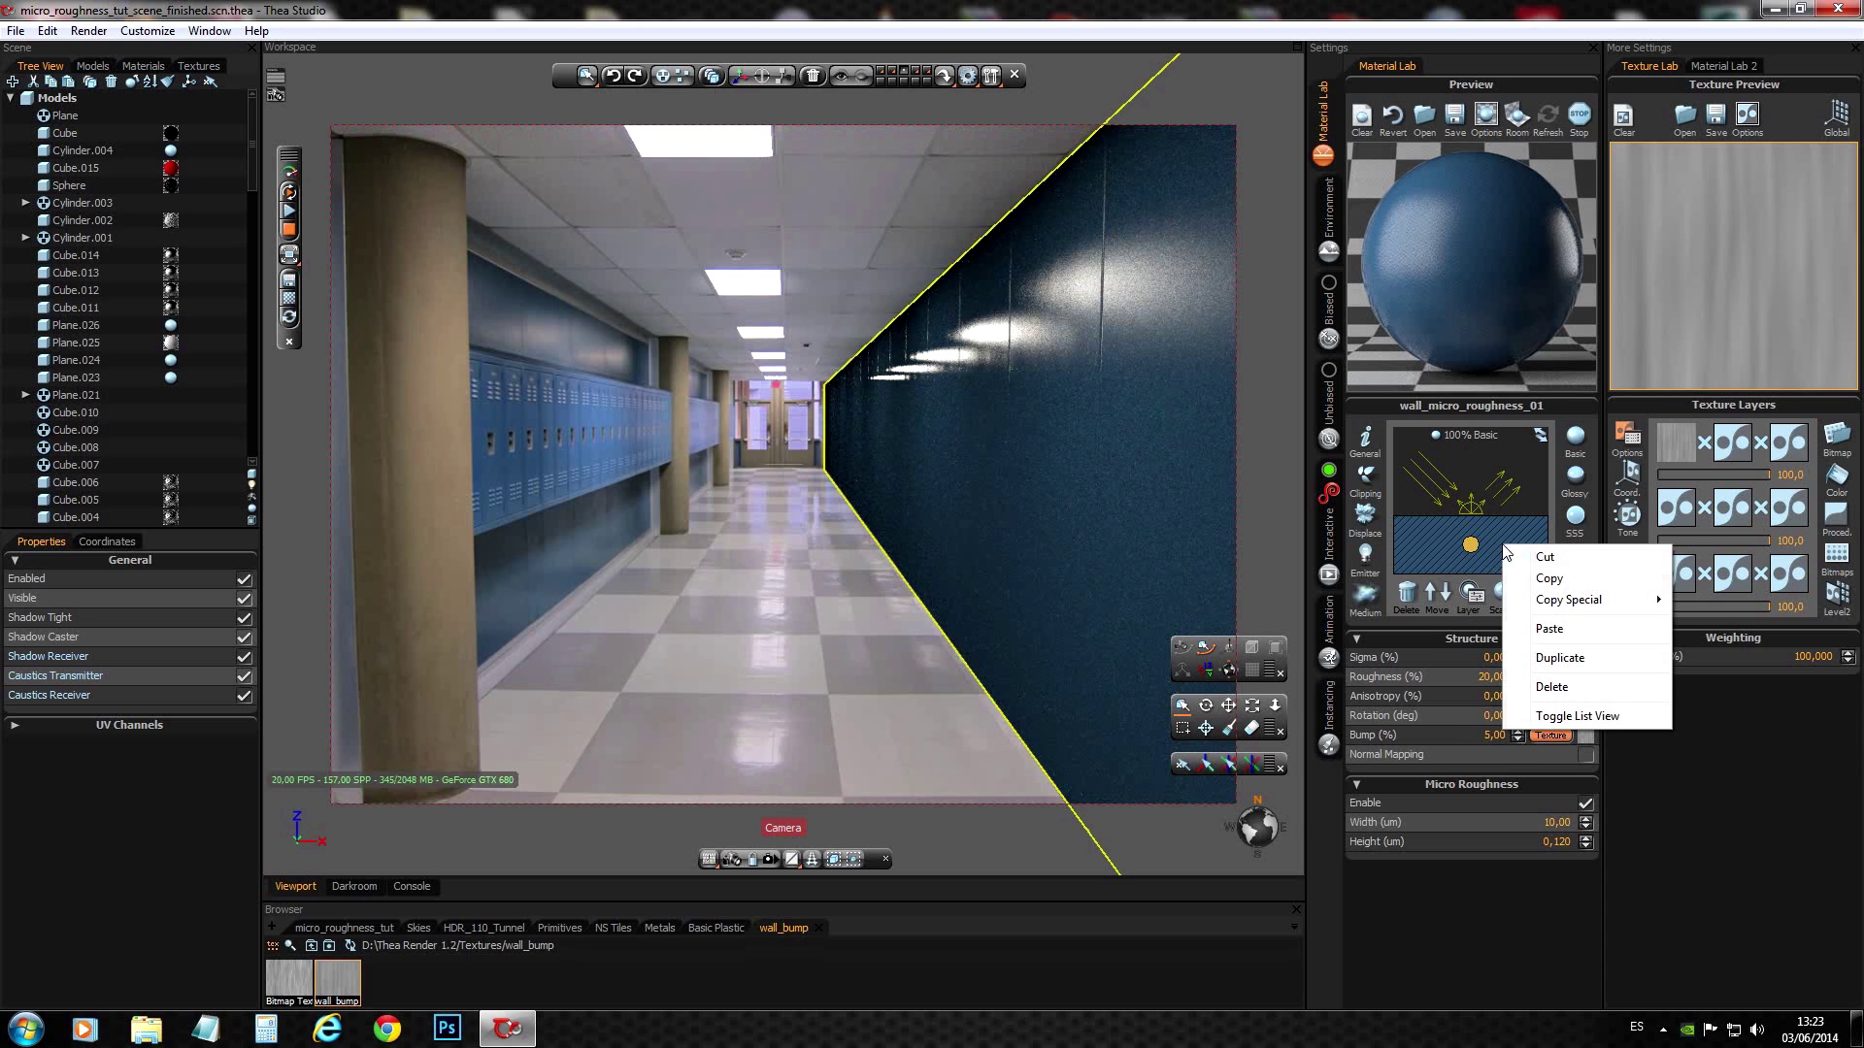
left_click(1550, 629)
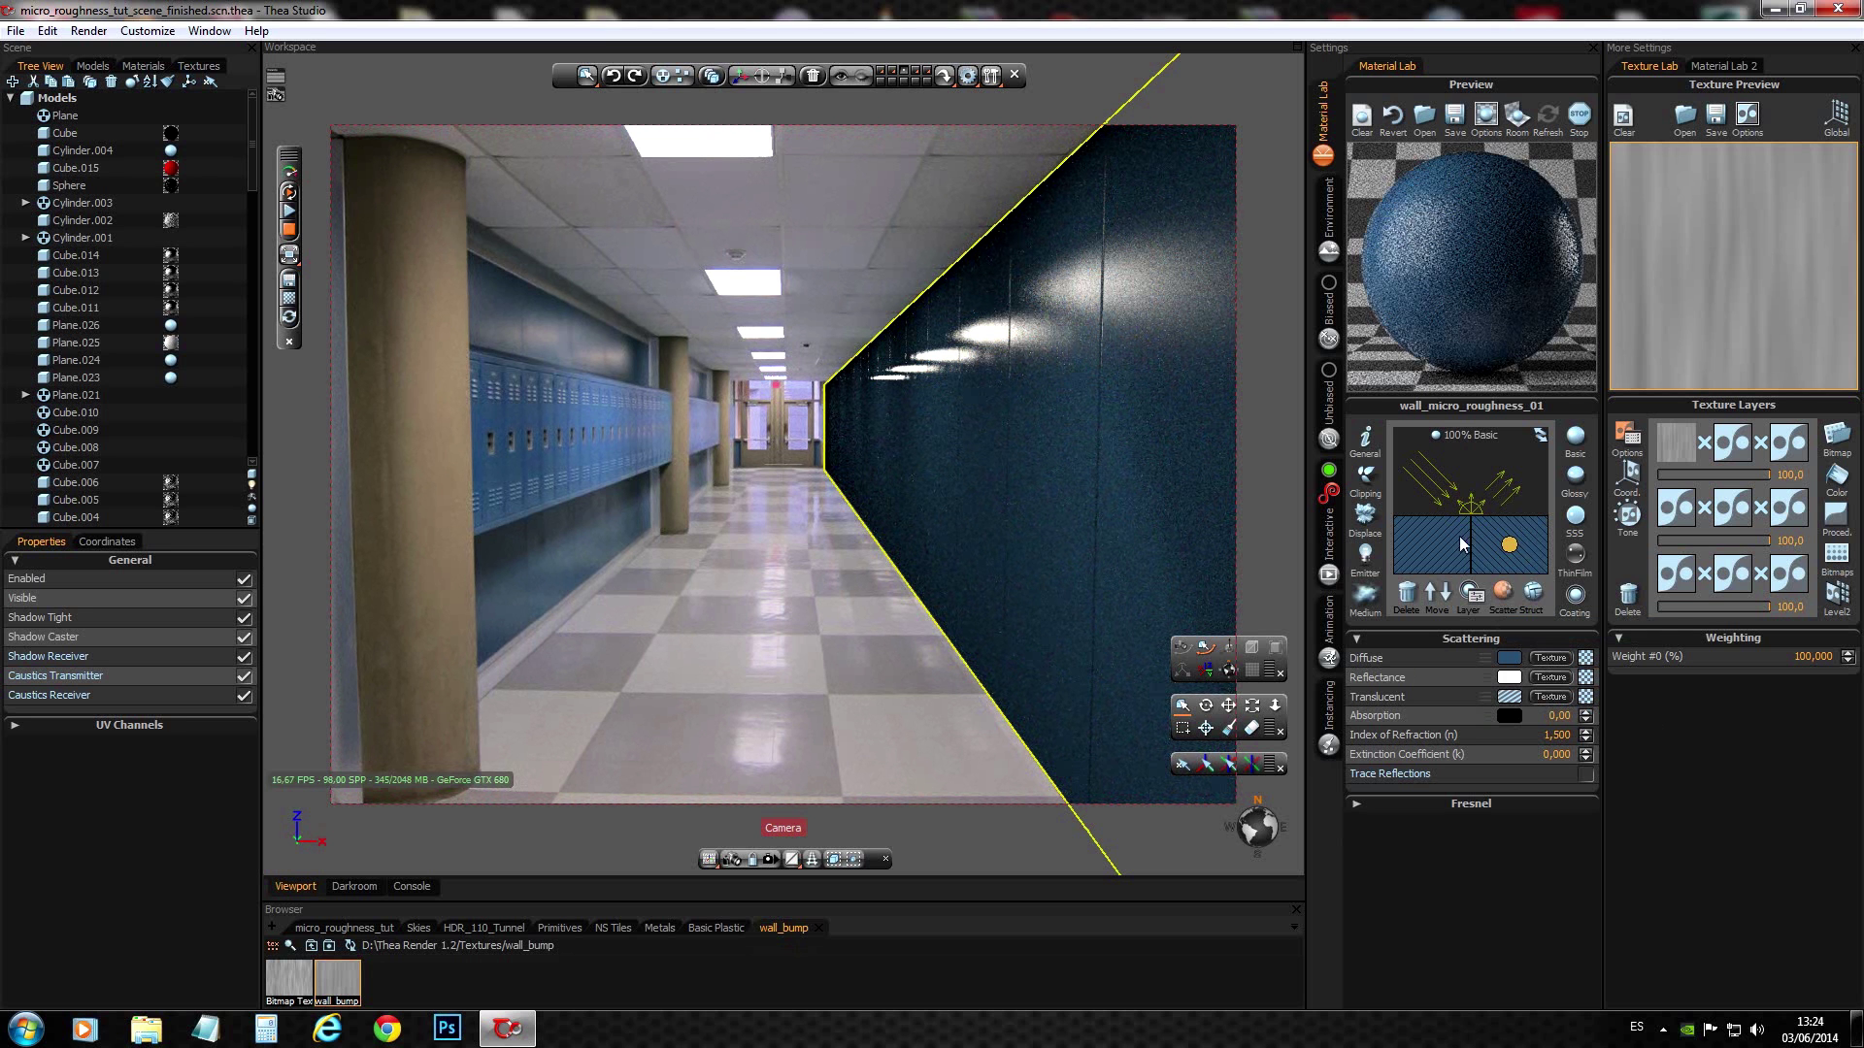
- Move the new layer to the top, set its weight to 50%, and select the lower layer
left_click(1432, 592)
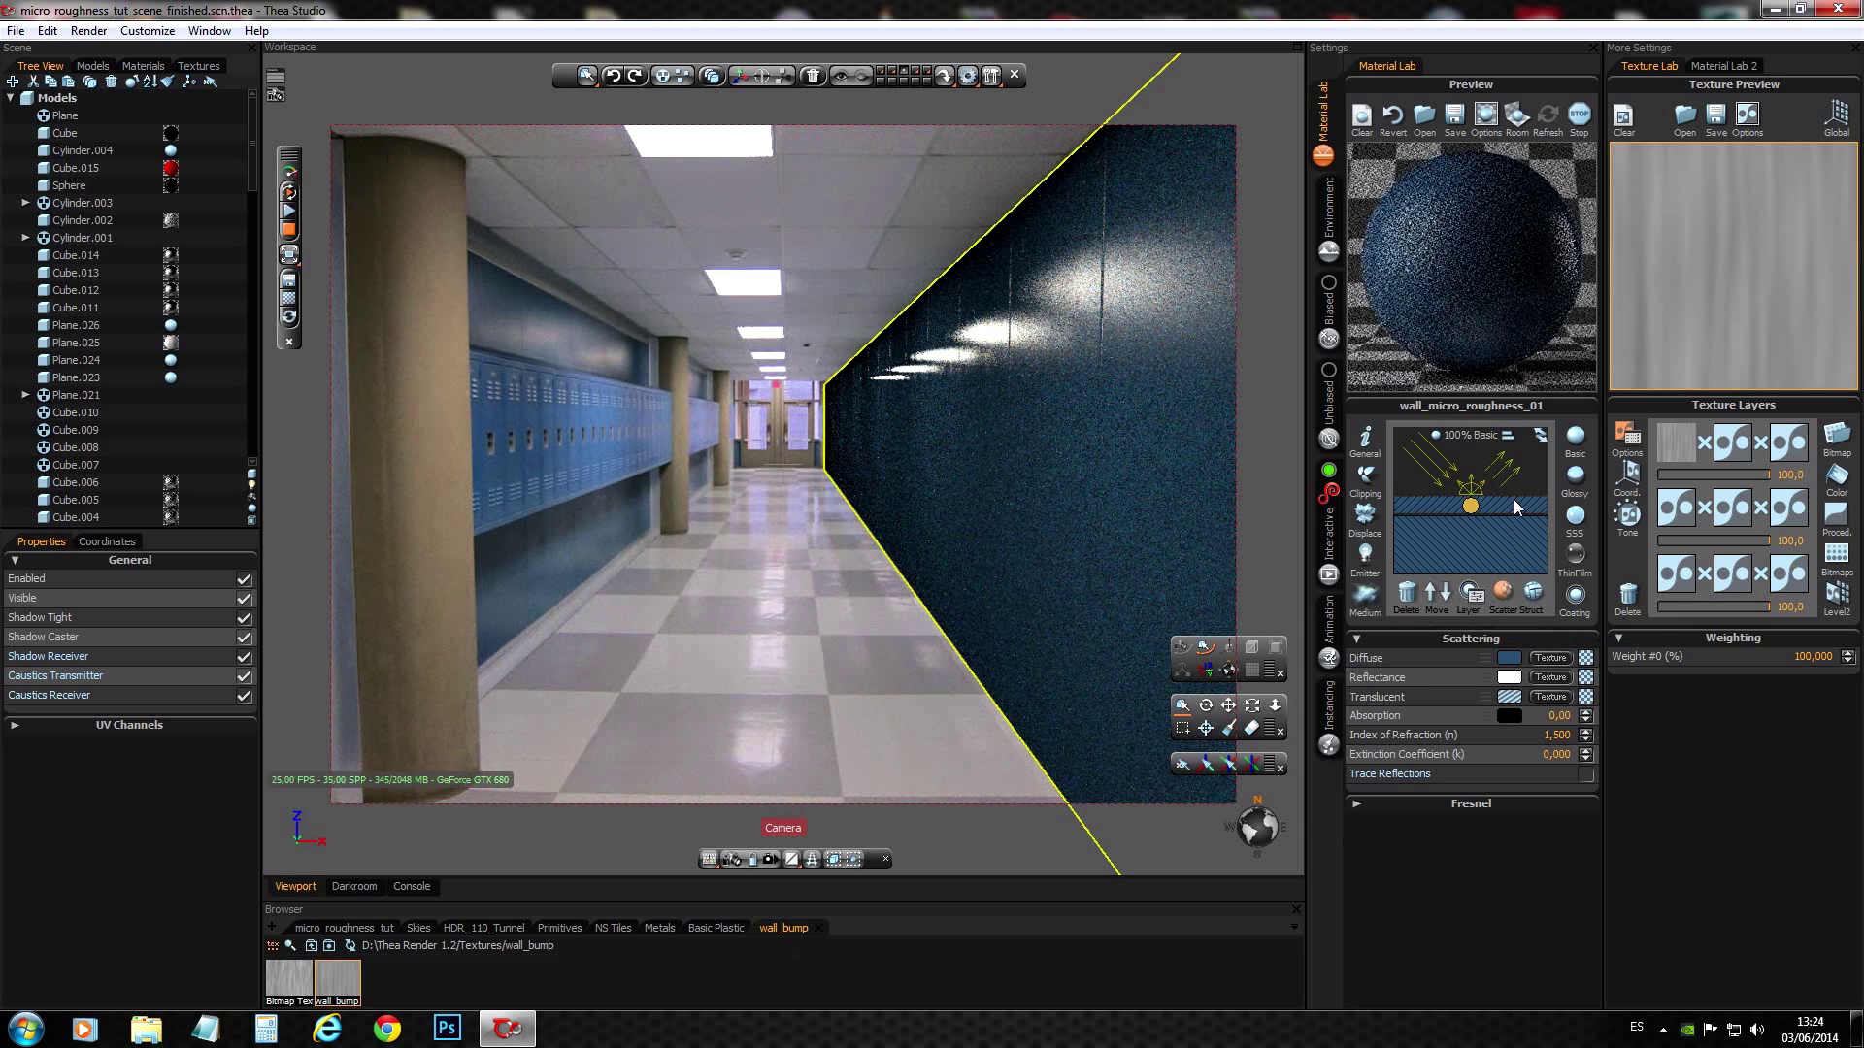
left_click(1469, 593)
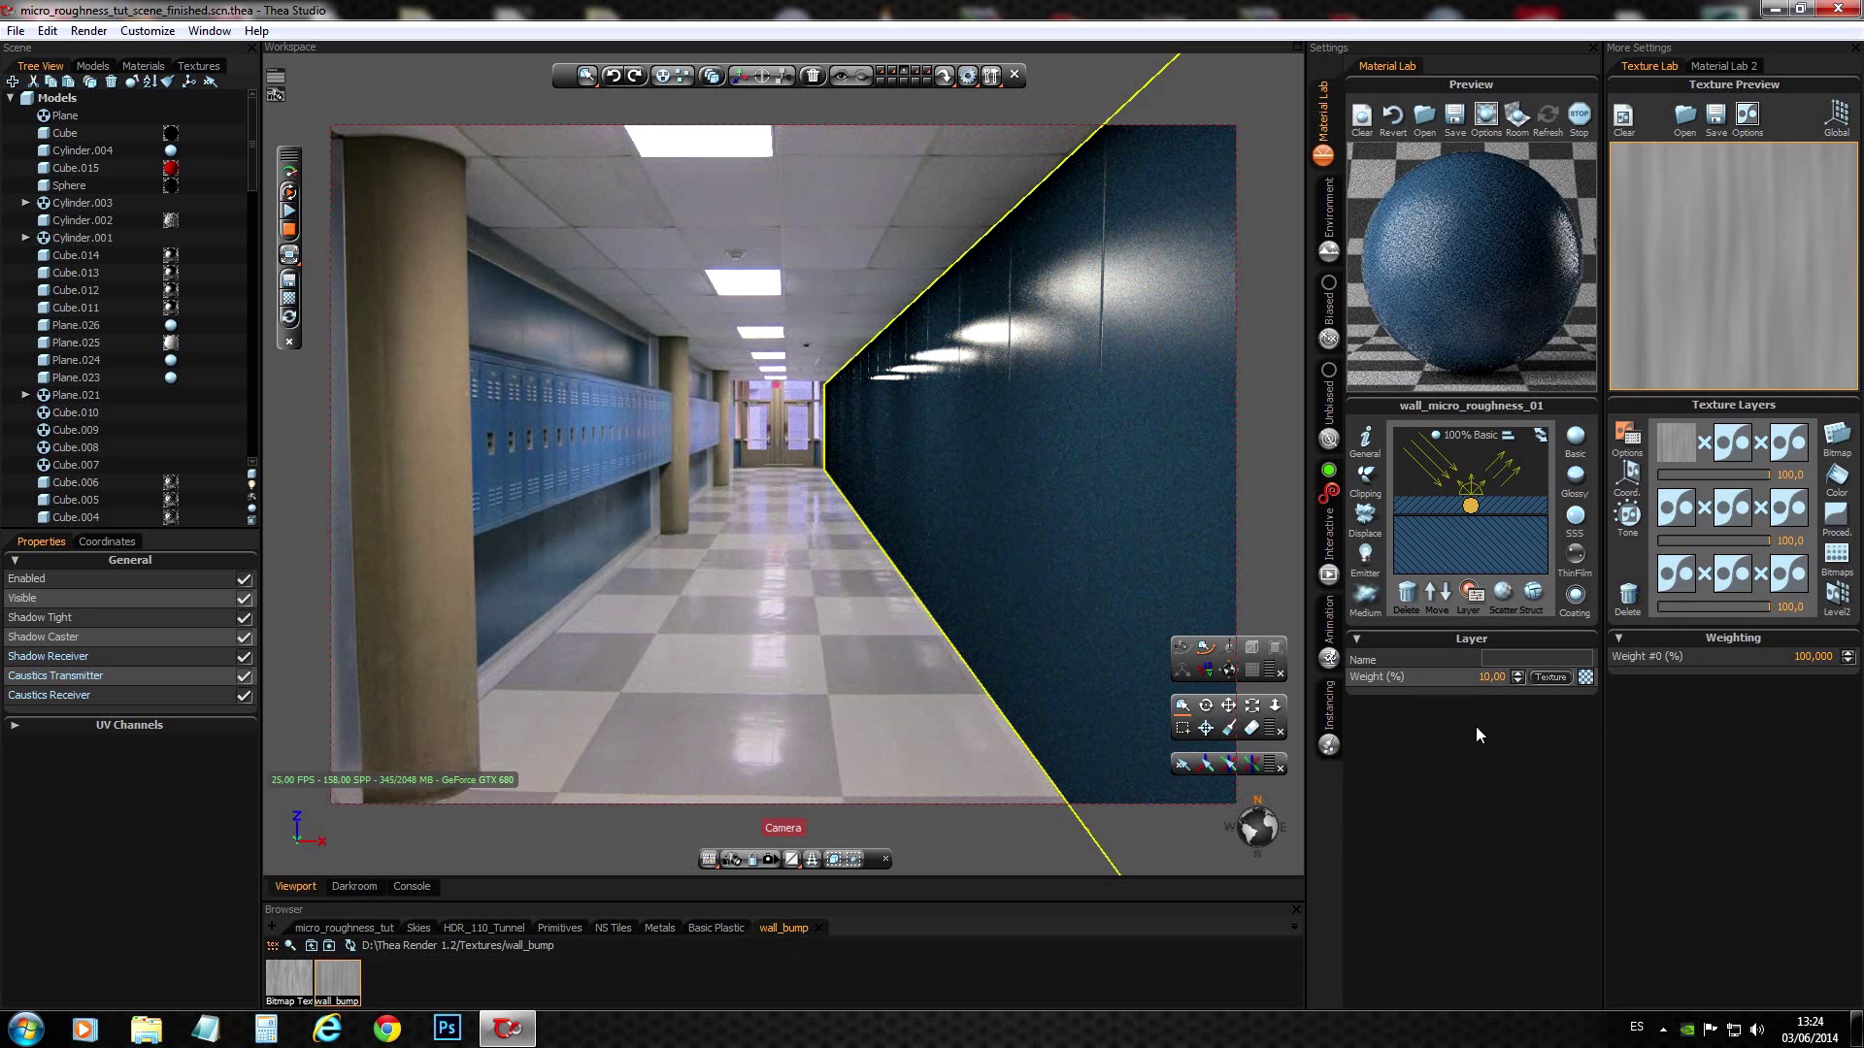
key("Return")
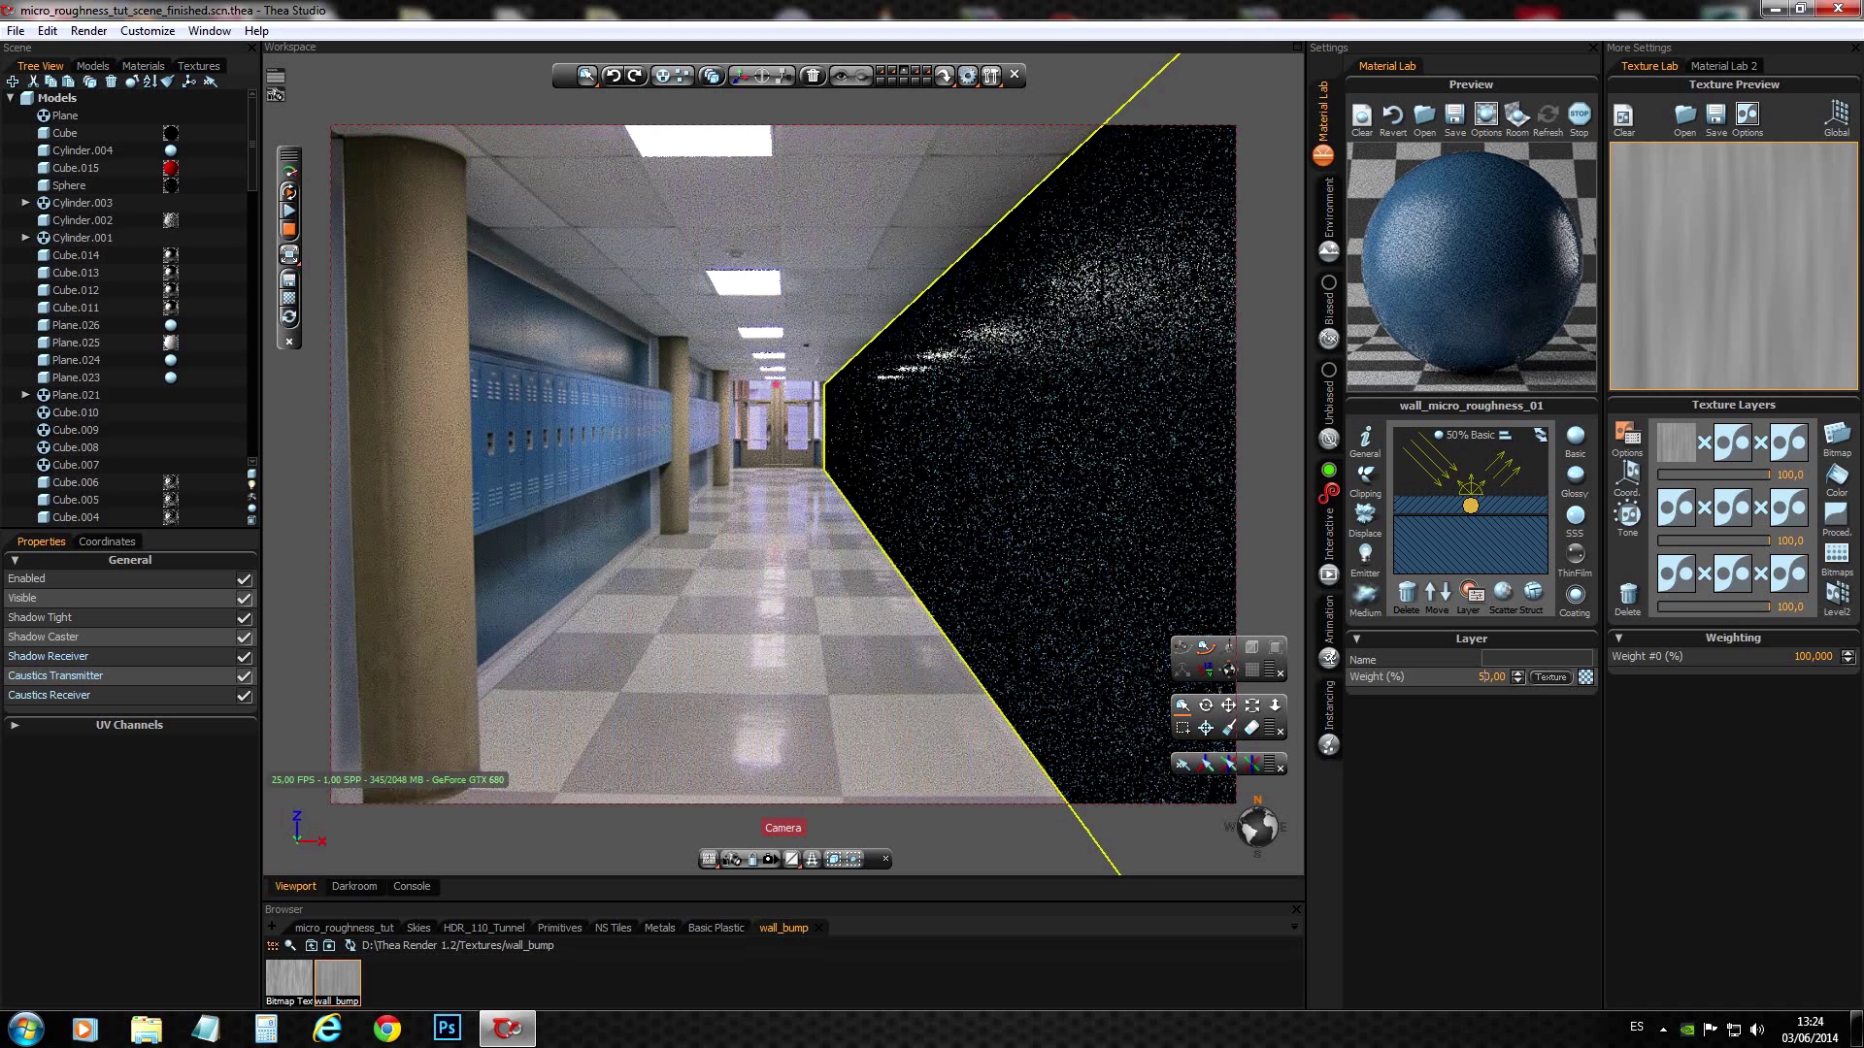
left_click(1481, 535)
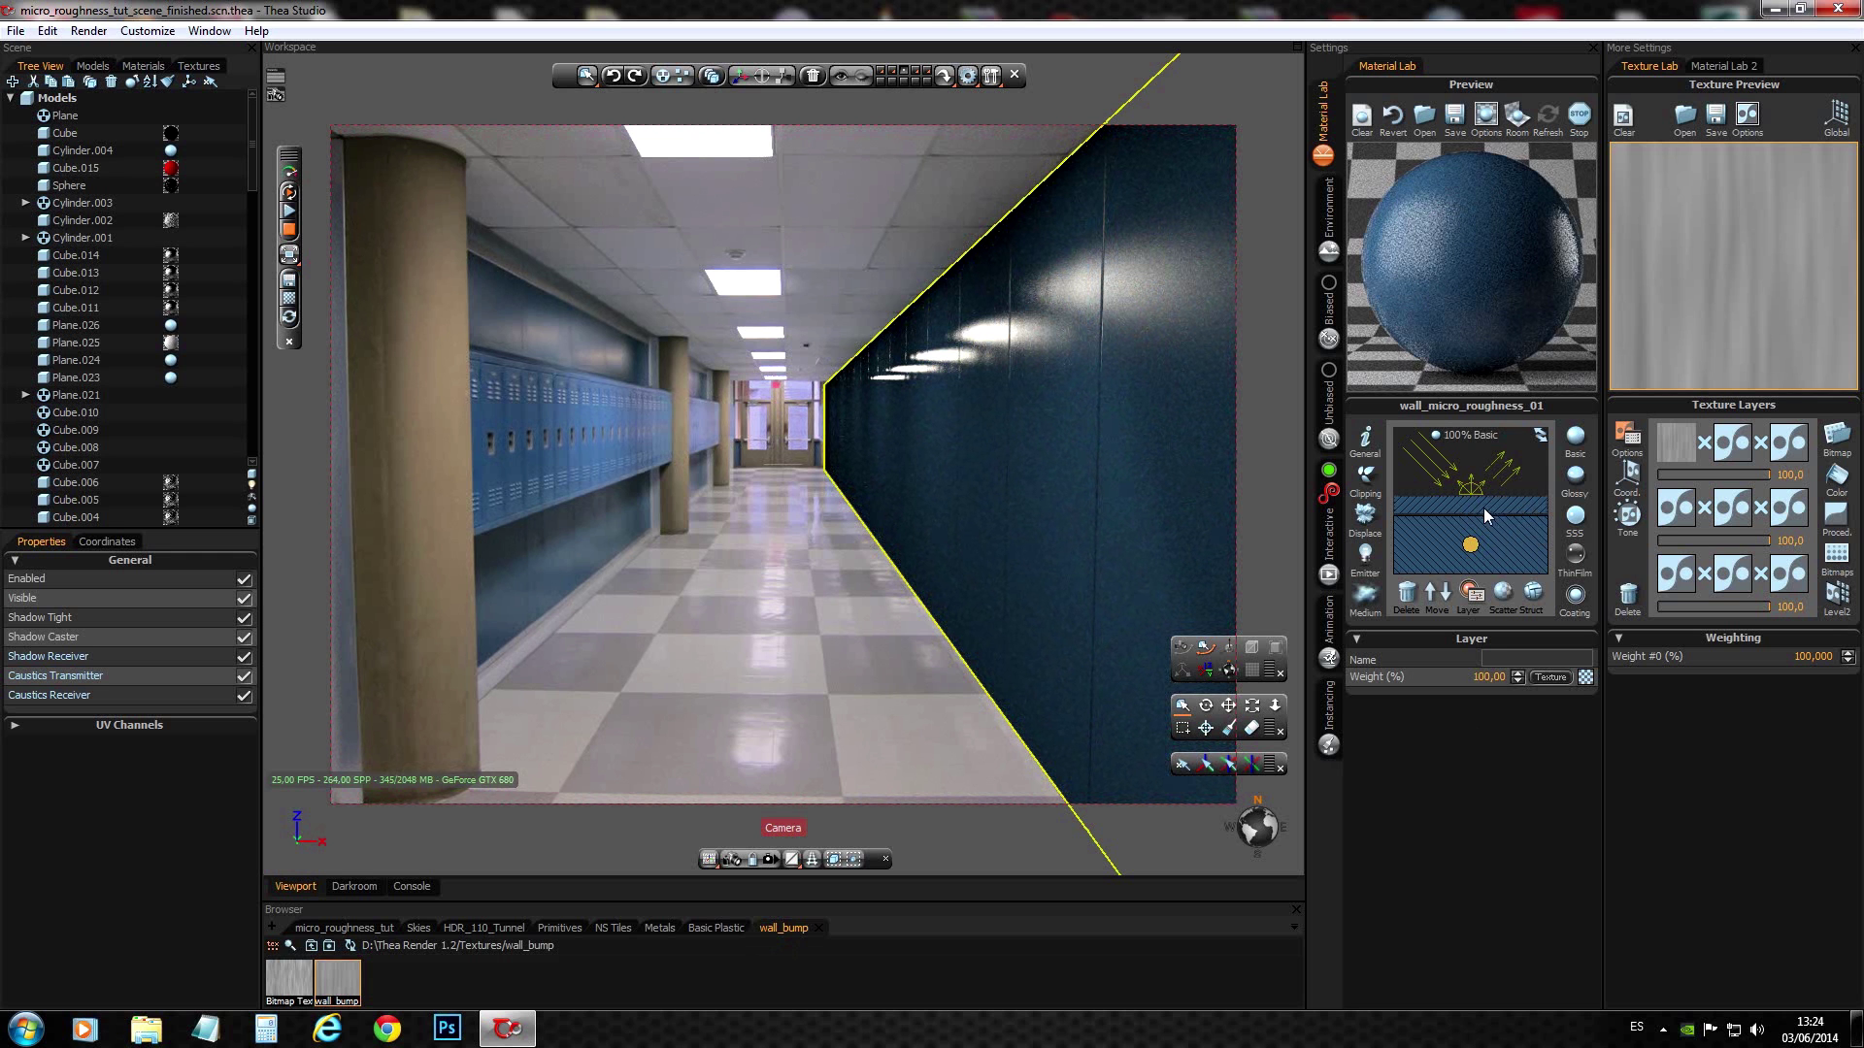
- Untick Micro Roughness Enable in the lower layer's Struct settings
left_click(1503, 591)
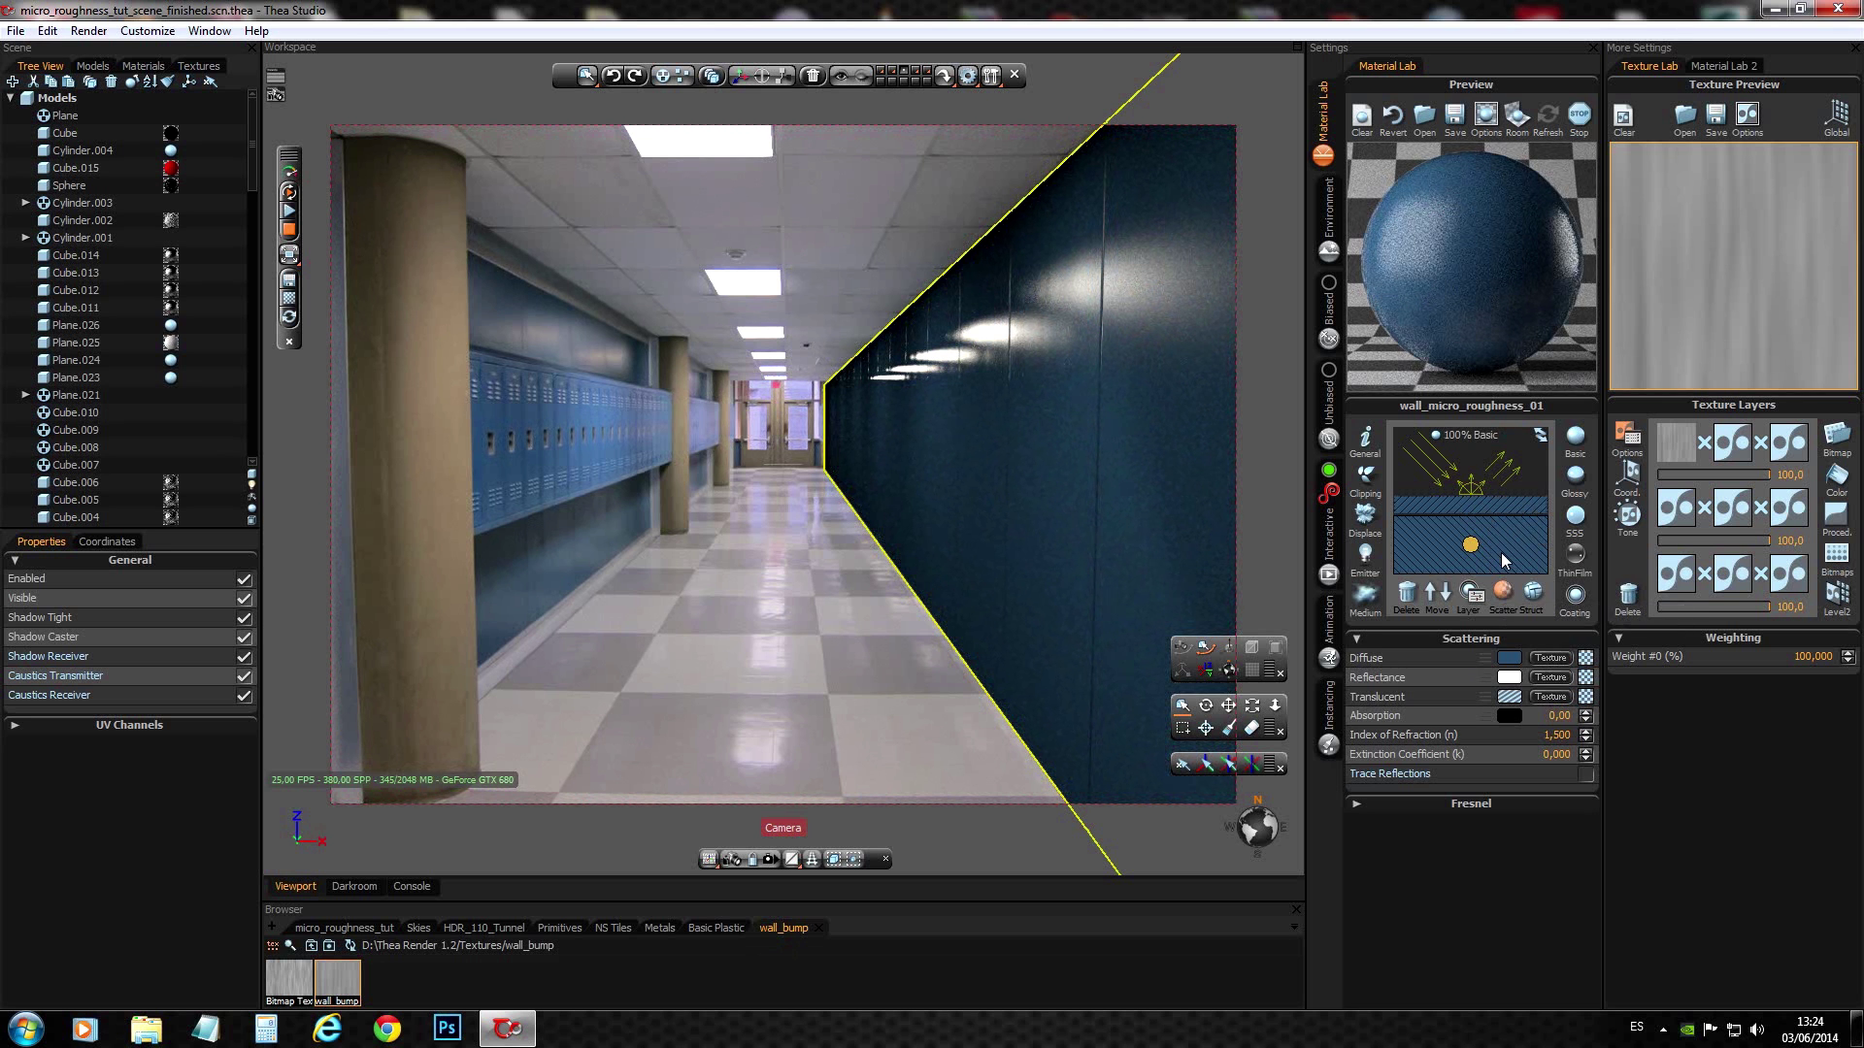
left_click(1533, 591)
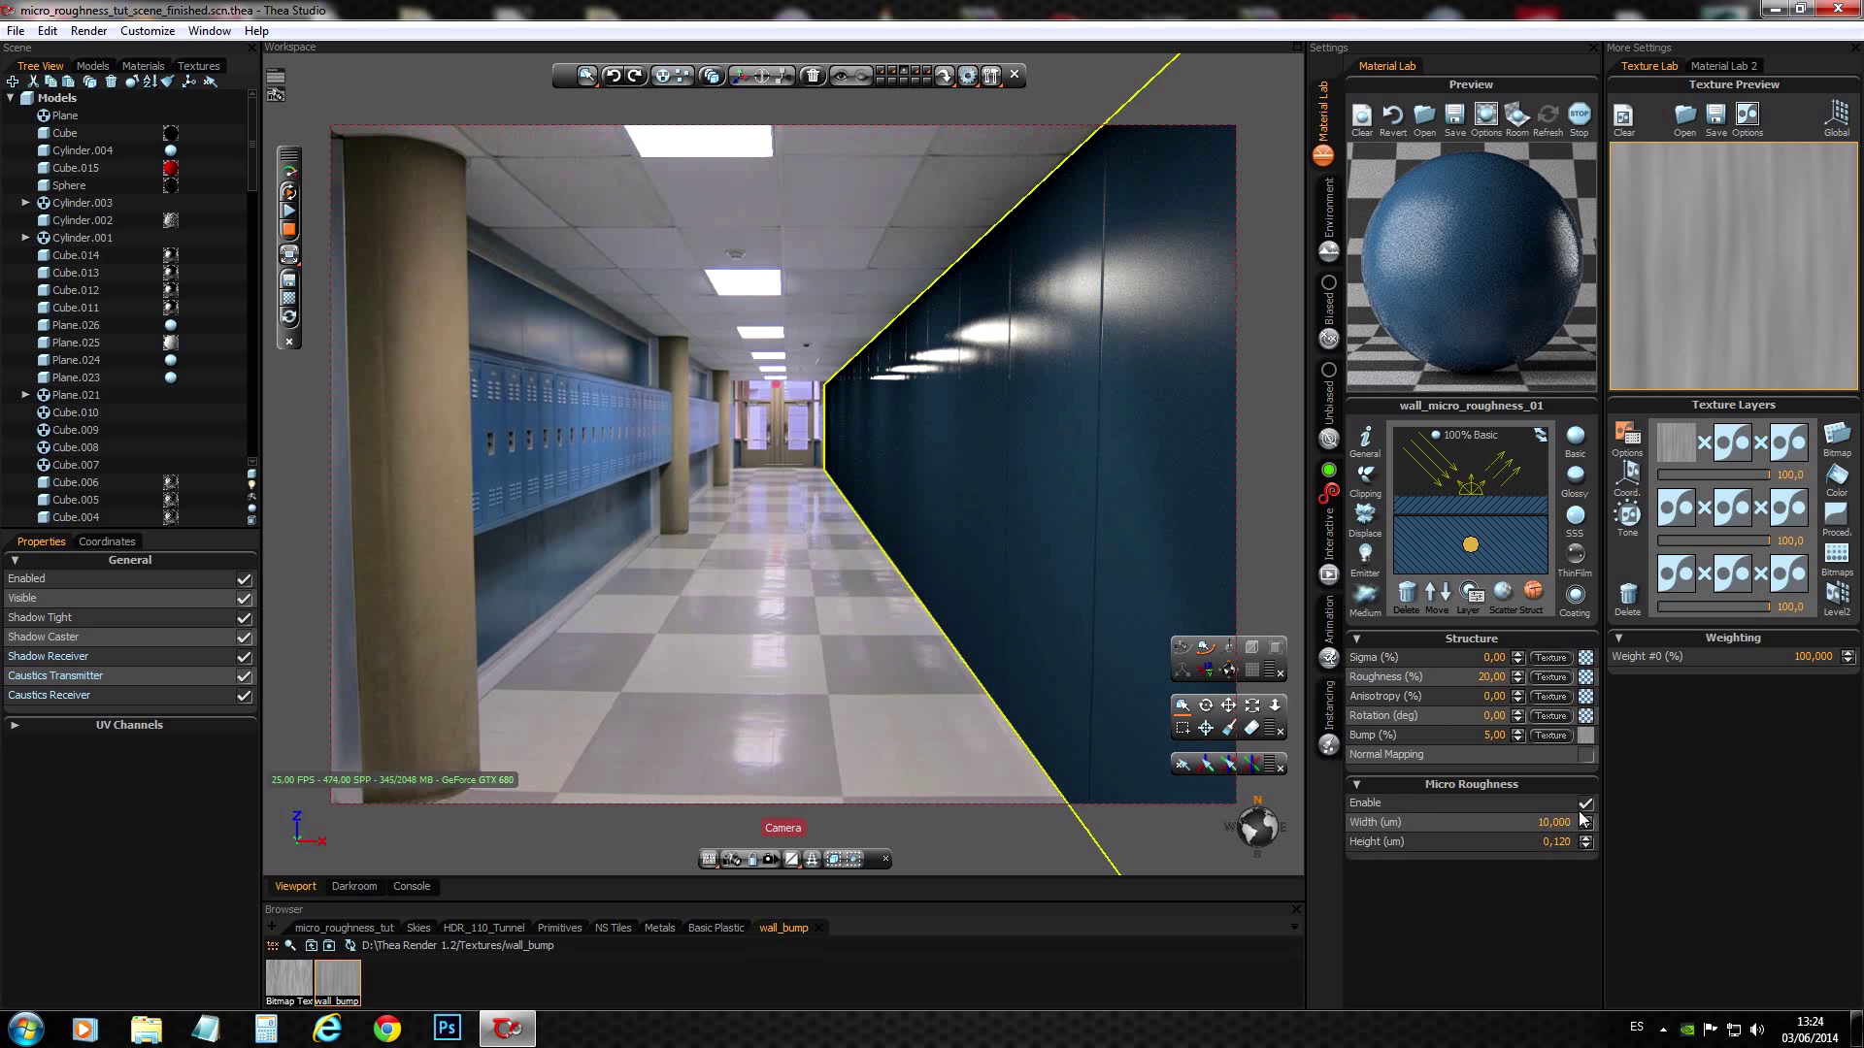
left_click(1585, 805)
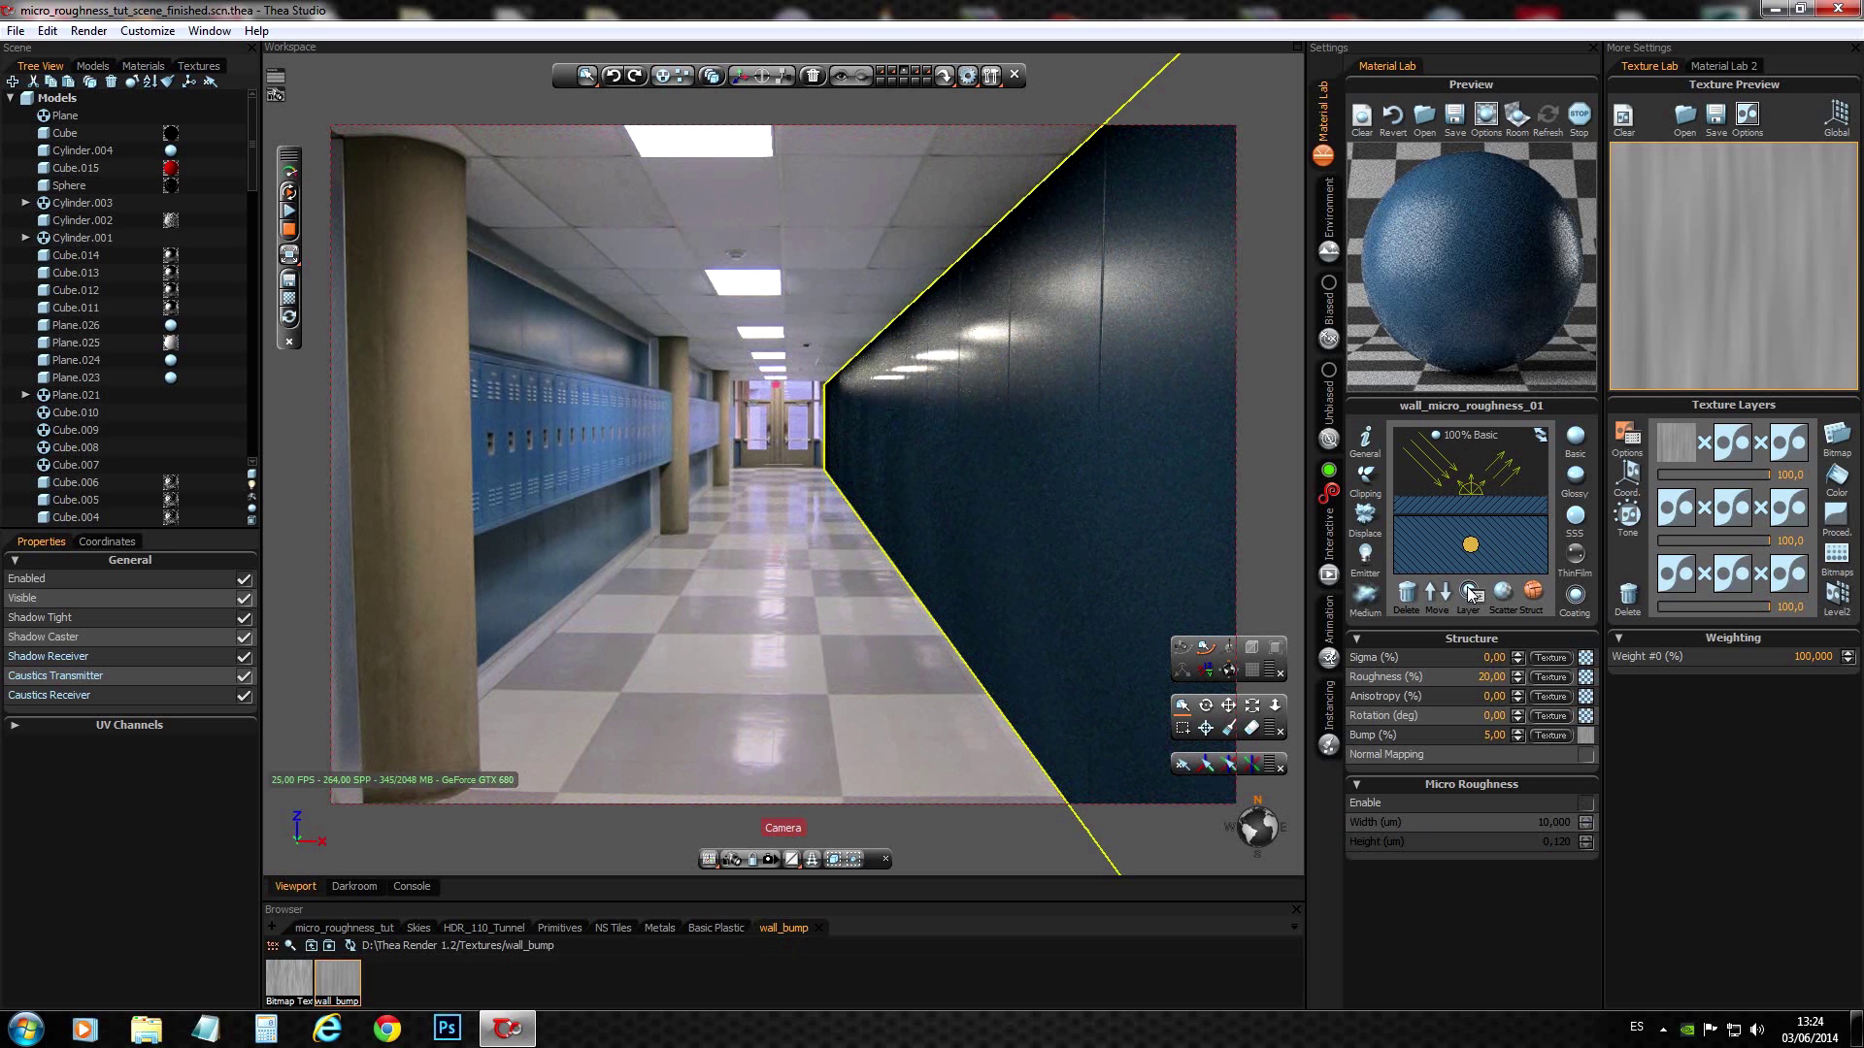
- Set the top layer's weight to 20, then toggle the wall's visibility off and on to compare
left_click_drag(1469, 547, 1471, 509)
left_click(1471, 592)
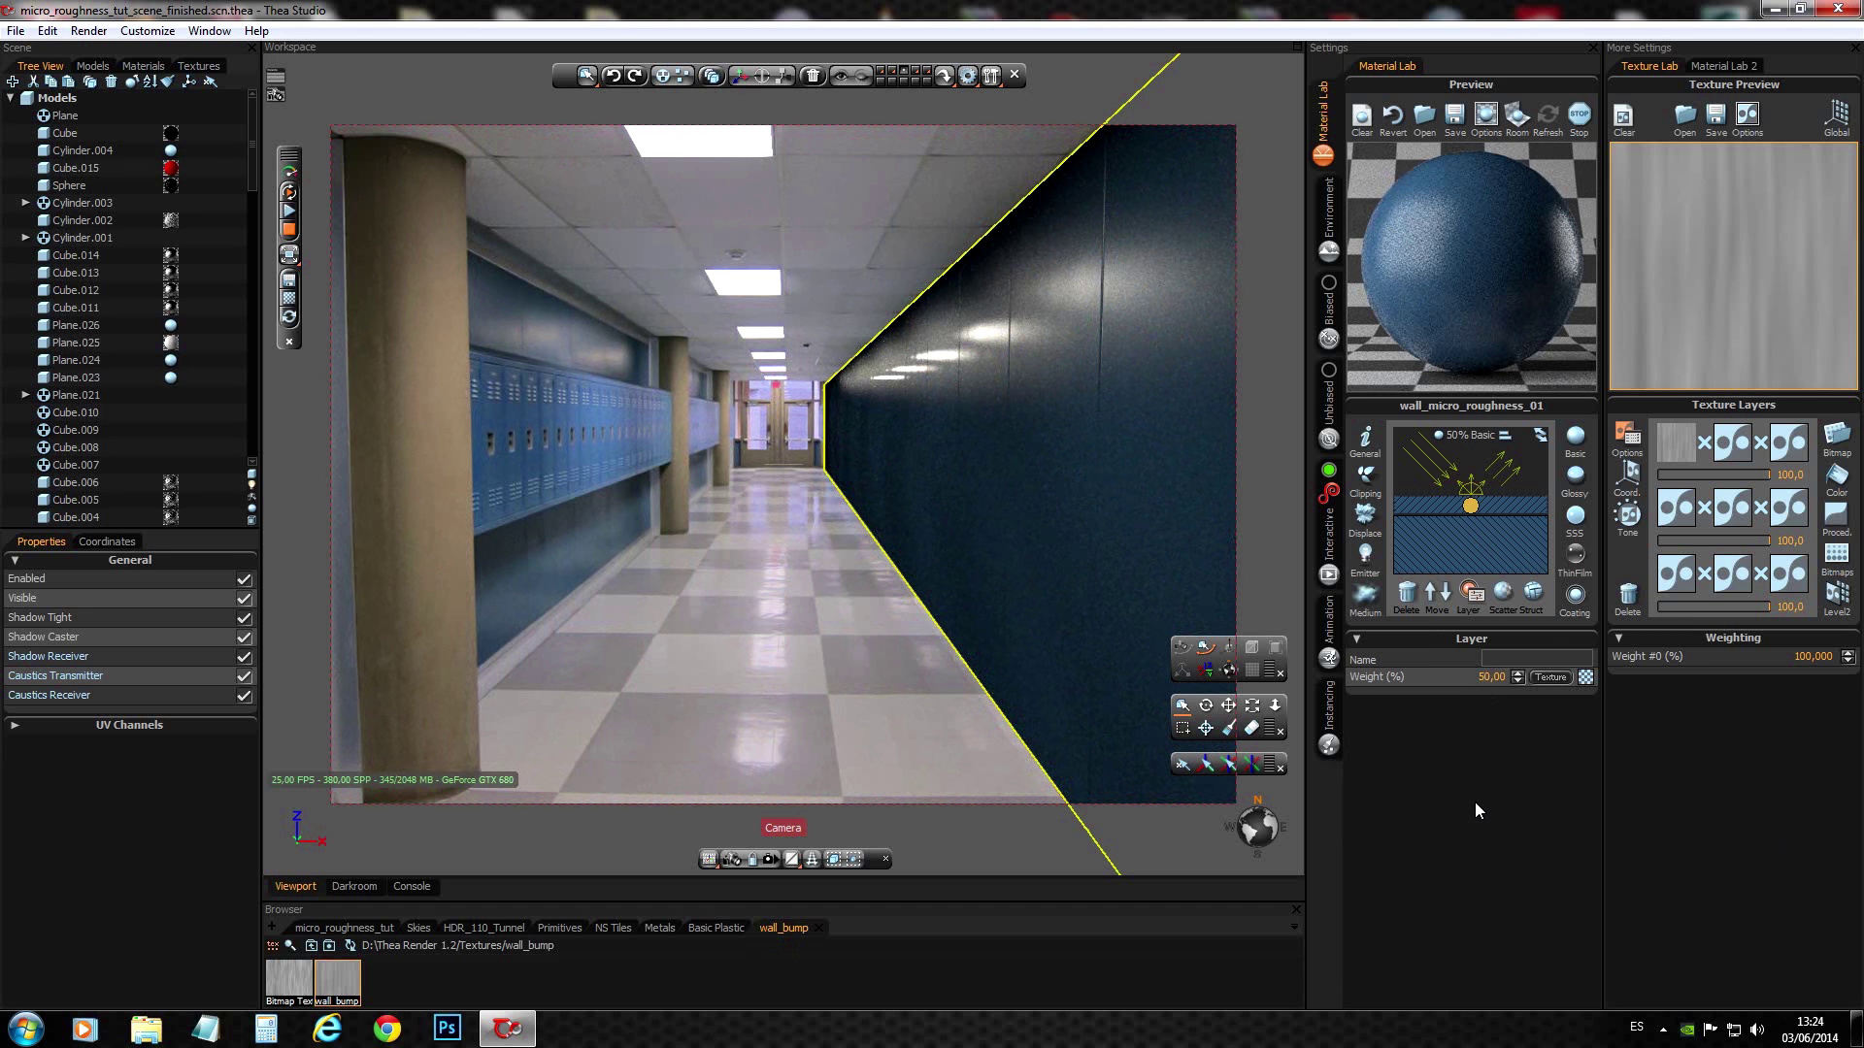
type("20")
key("Return")
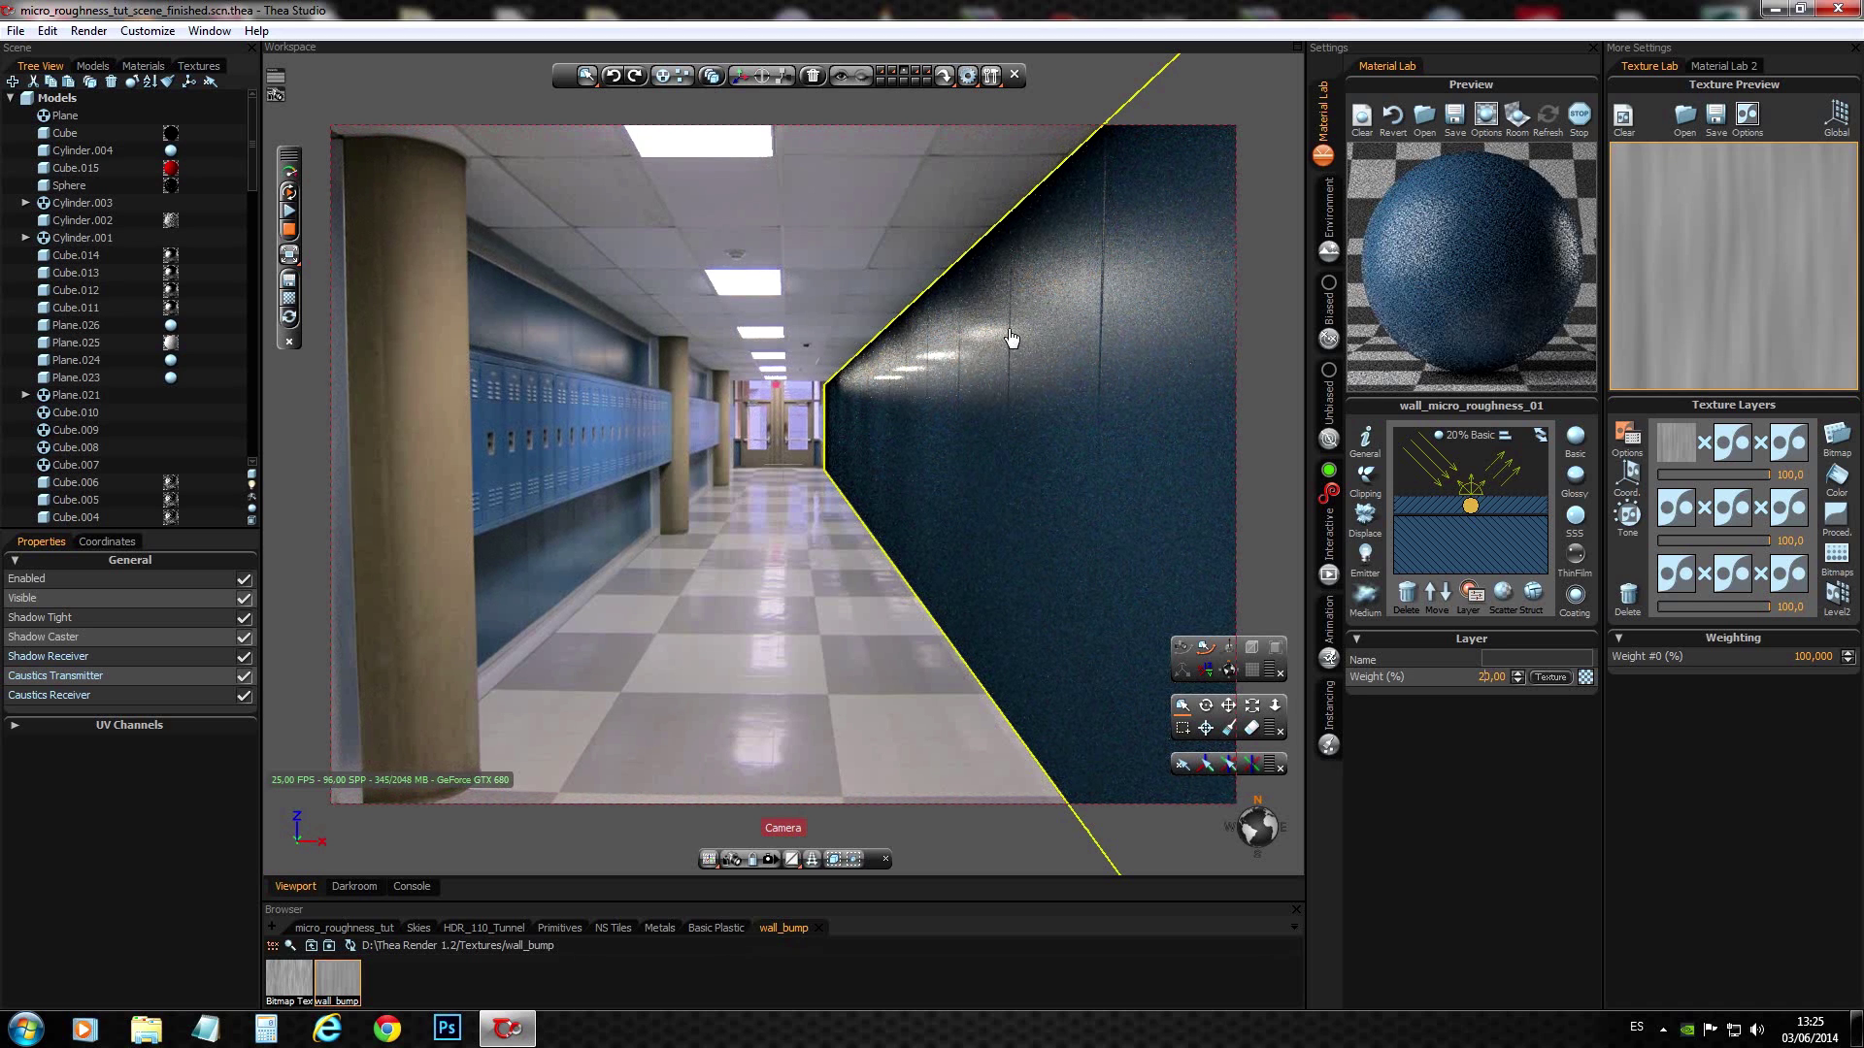
left_click(244, 599)
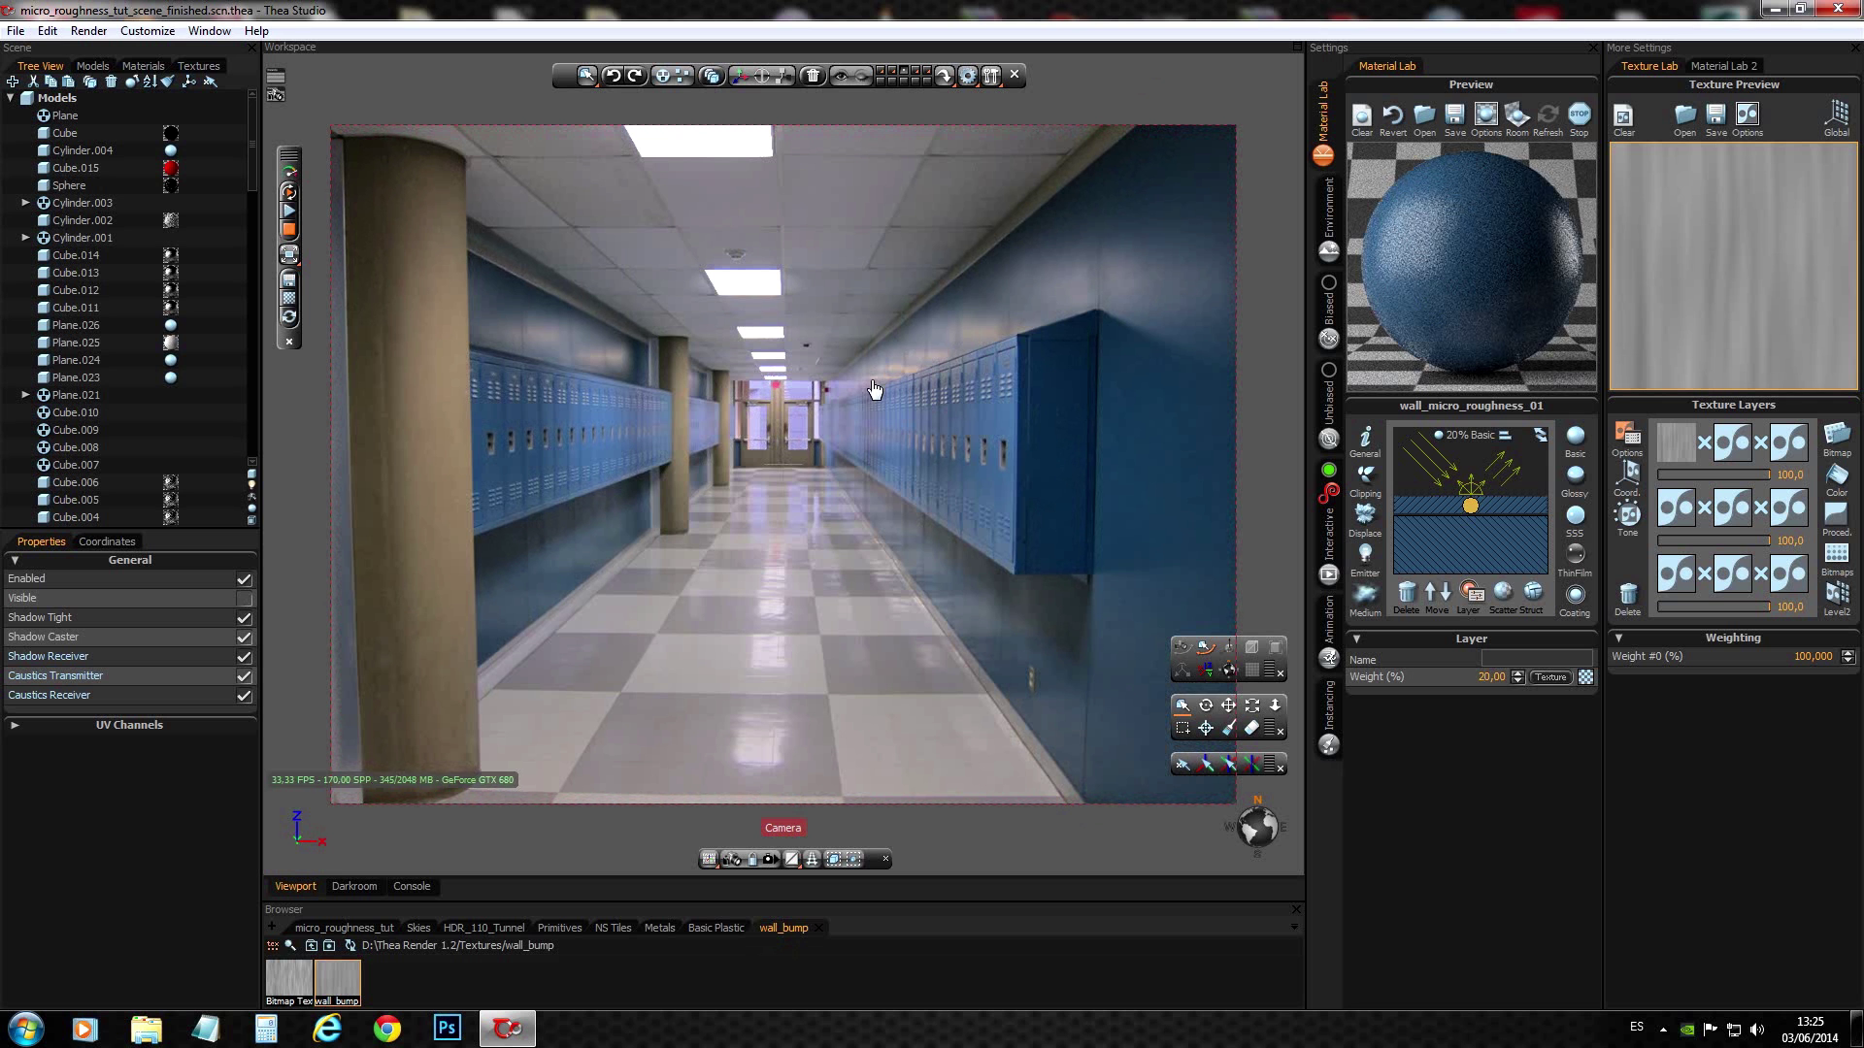
left_click(244, 599)
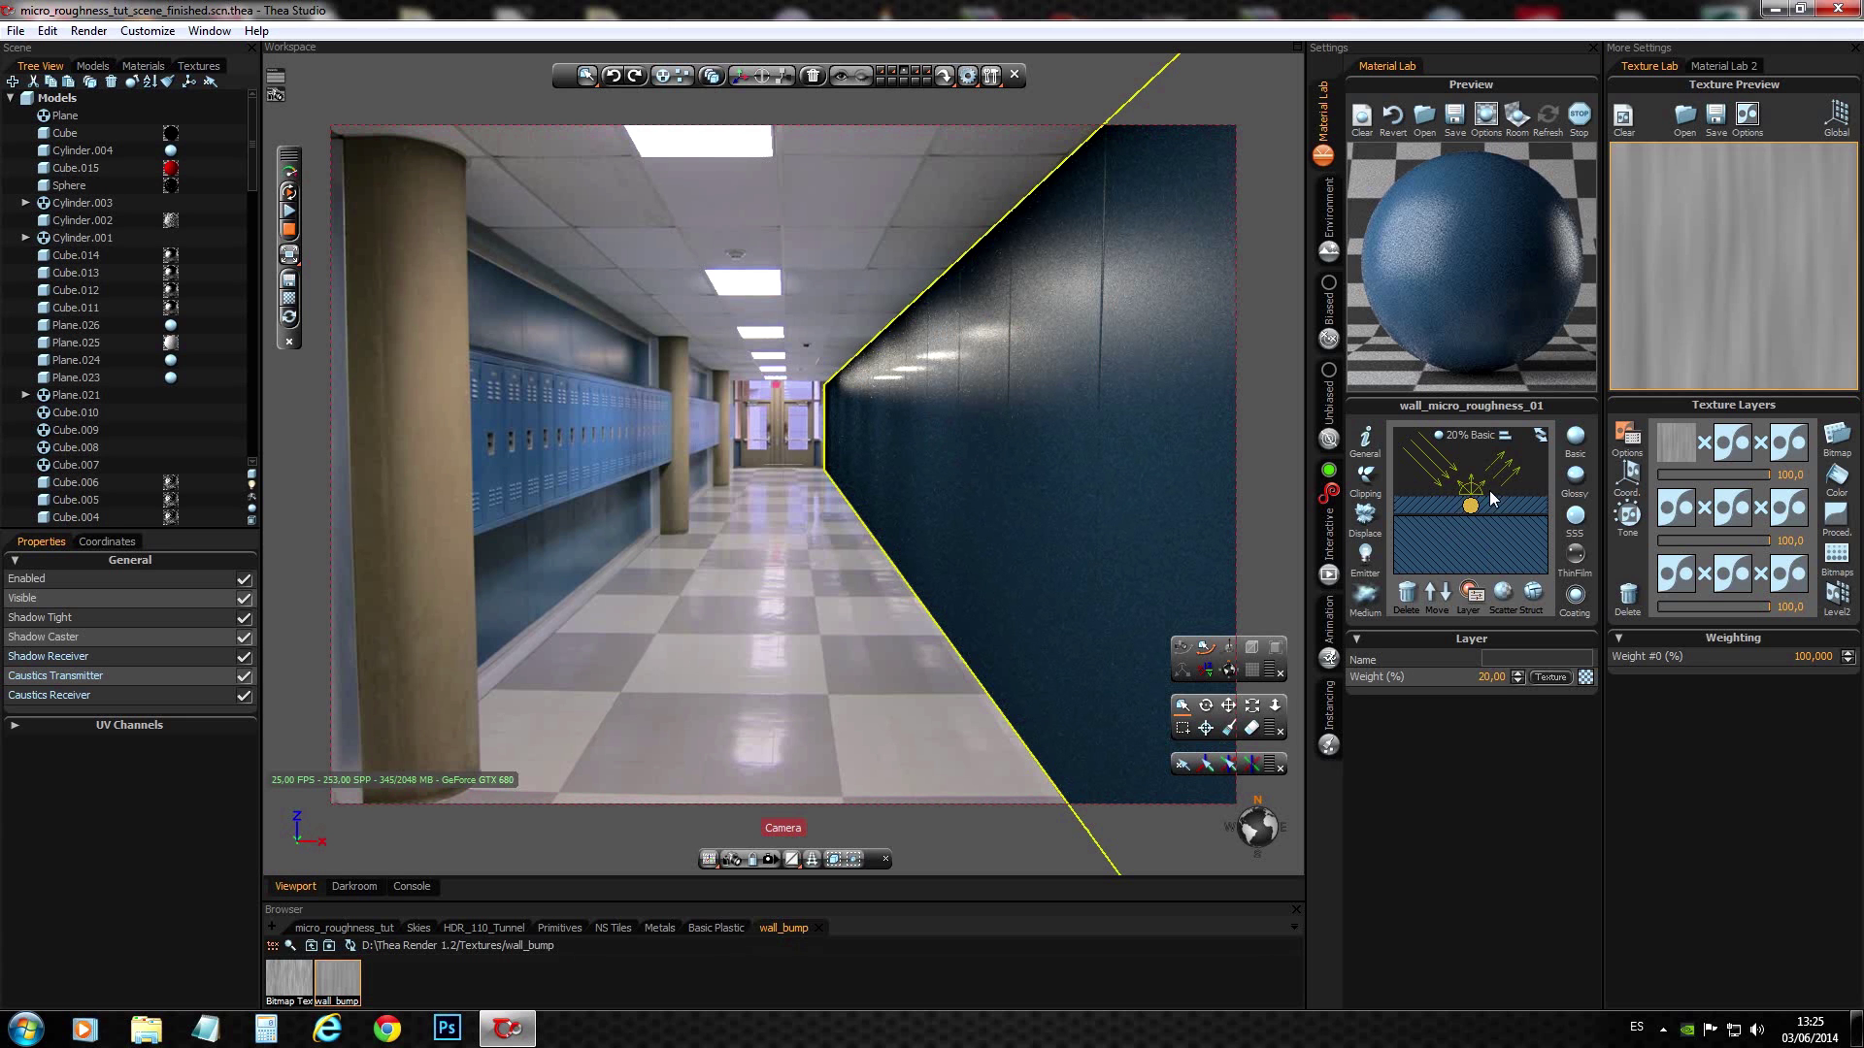
- Switch to the close-up Camera #3 and restore Micro Roughness on the lower layer
left_click(735, 861)
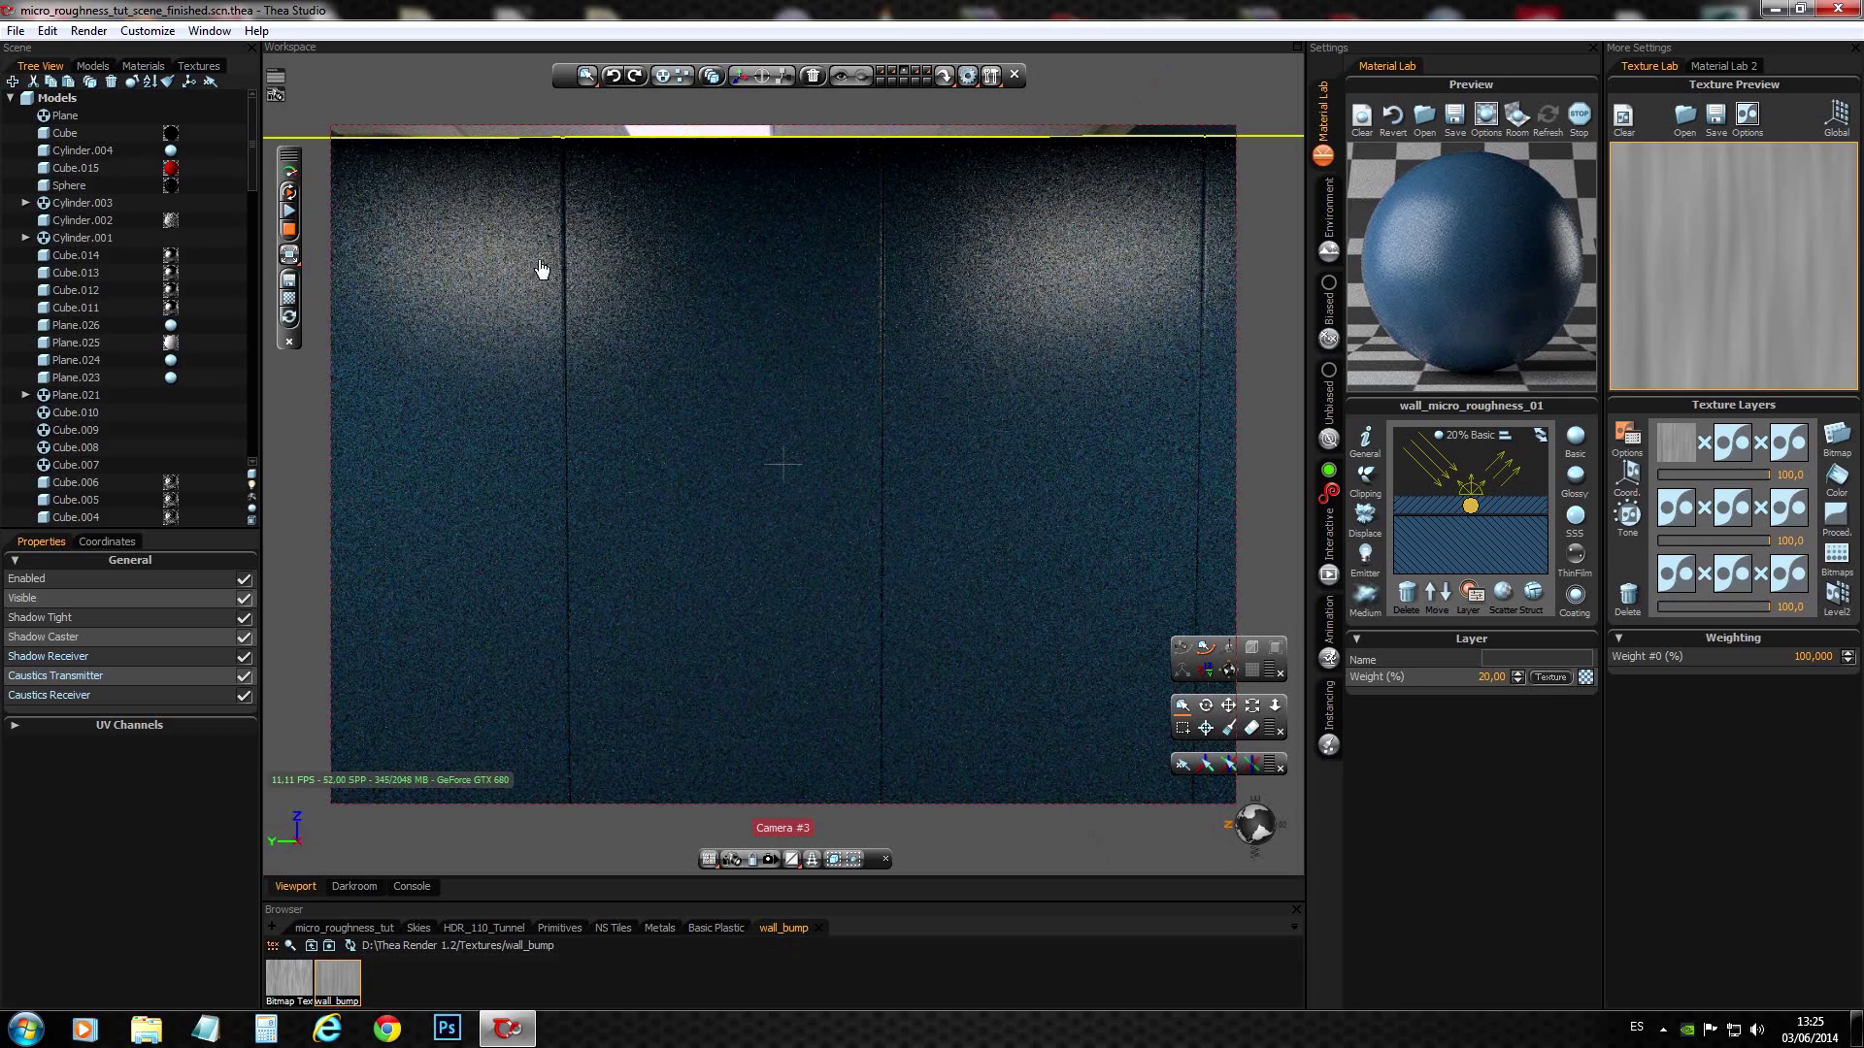
left_click(1505, 545)
left_click(1532, 590)
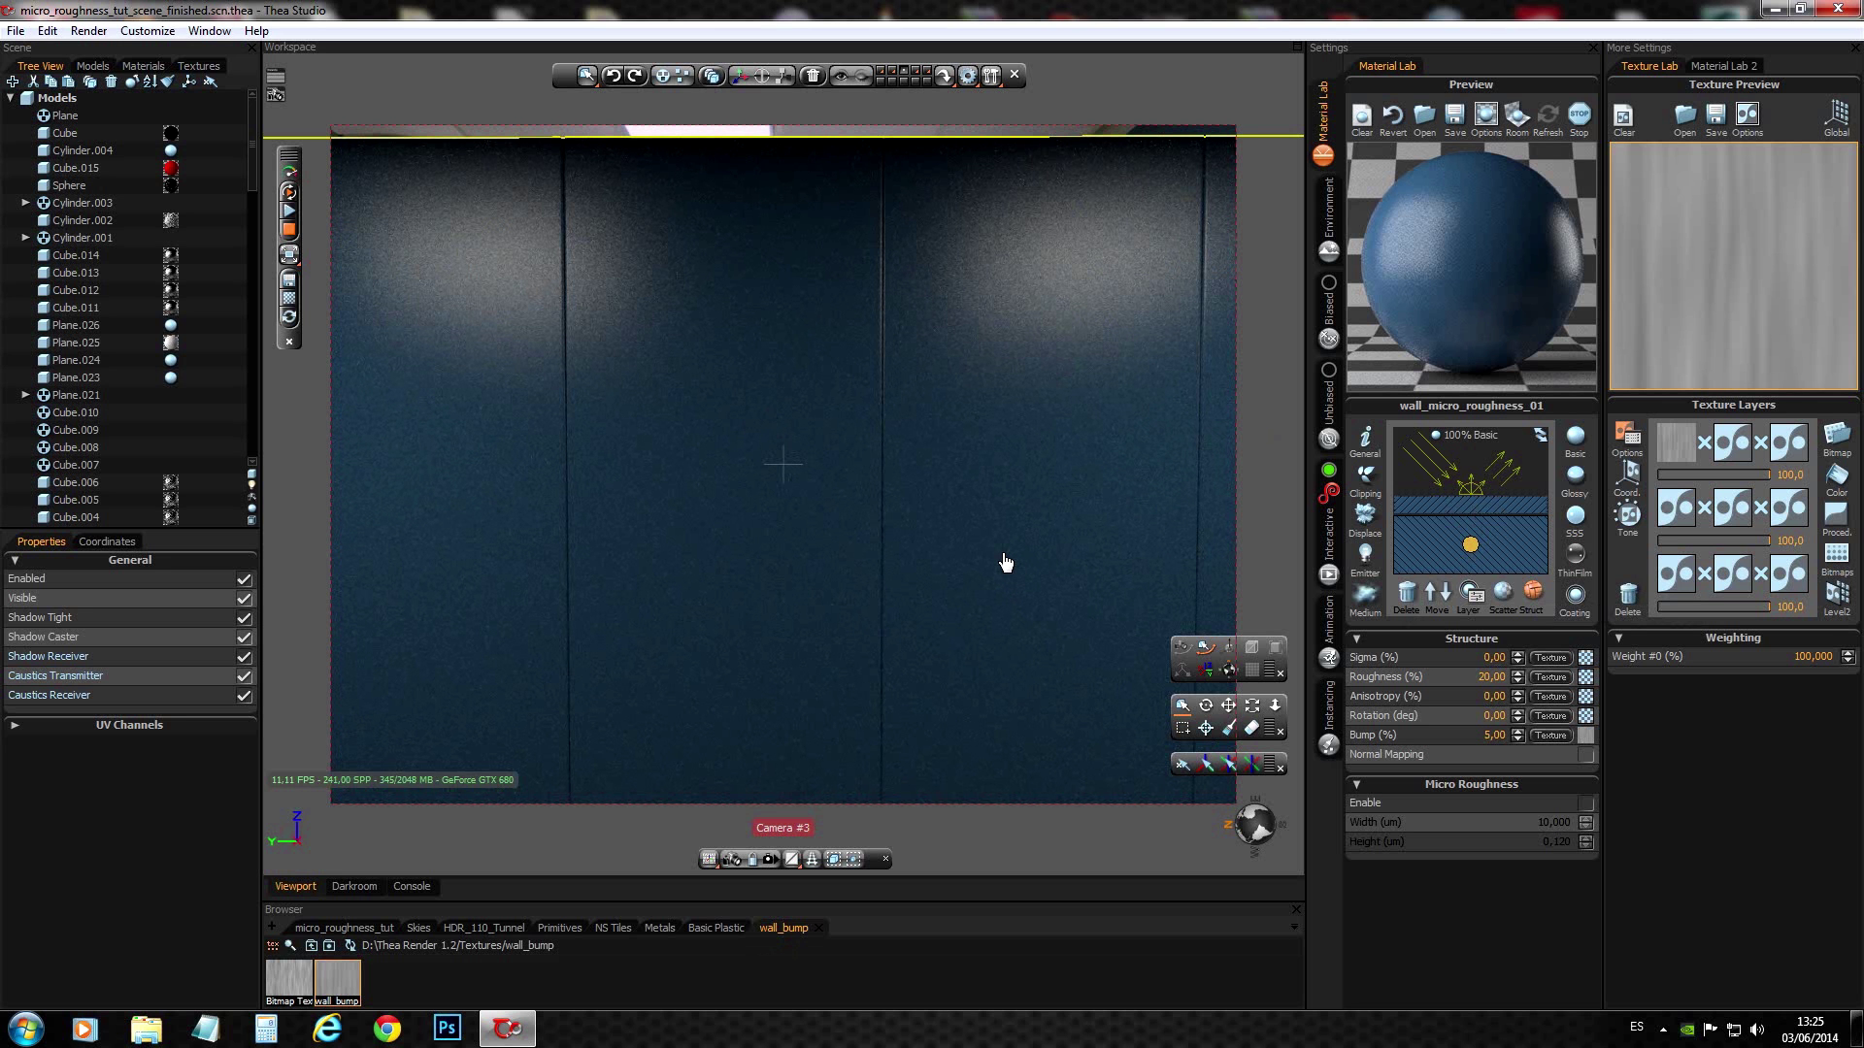
key("ctrl+z")
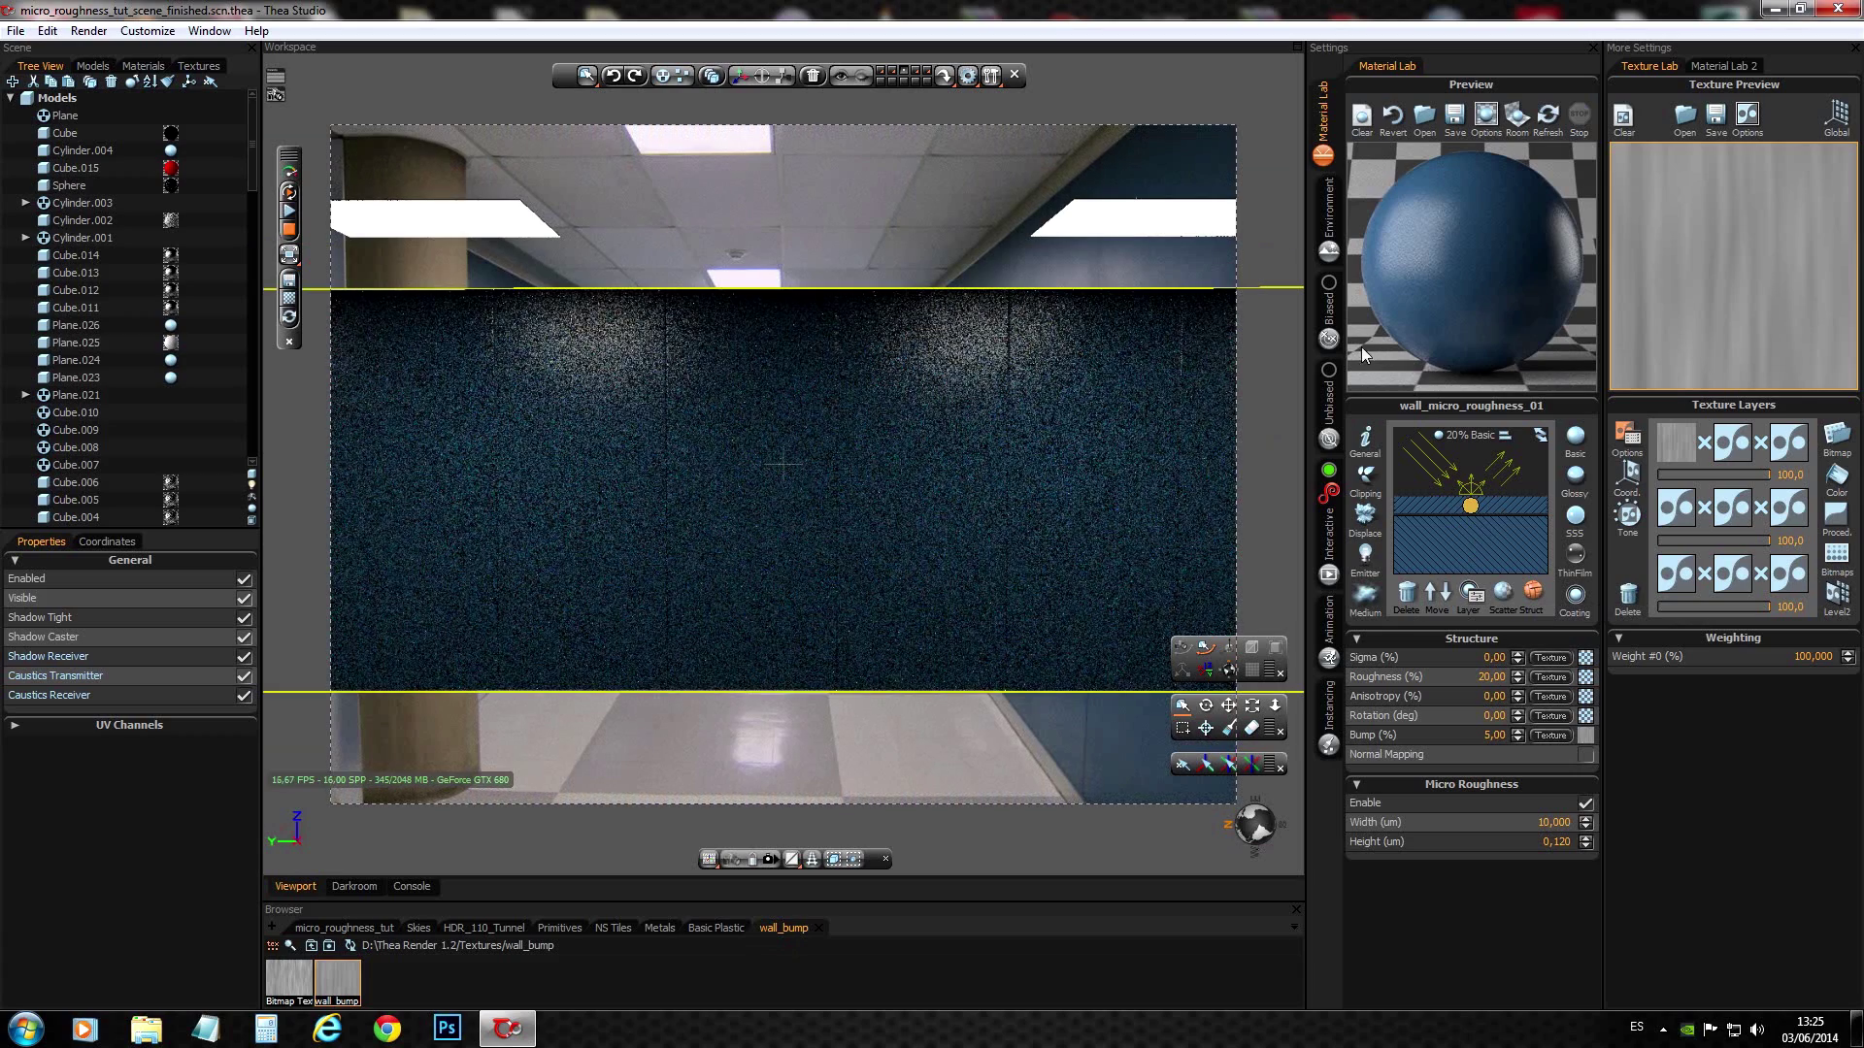
- Disable Background Mapping in the Environment settings, deselect the wall, and view the scene in perspective
left_click(1325, 250)
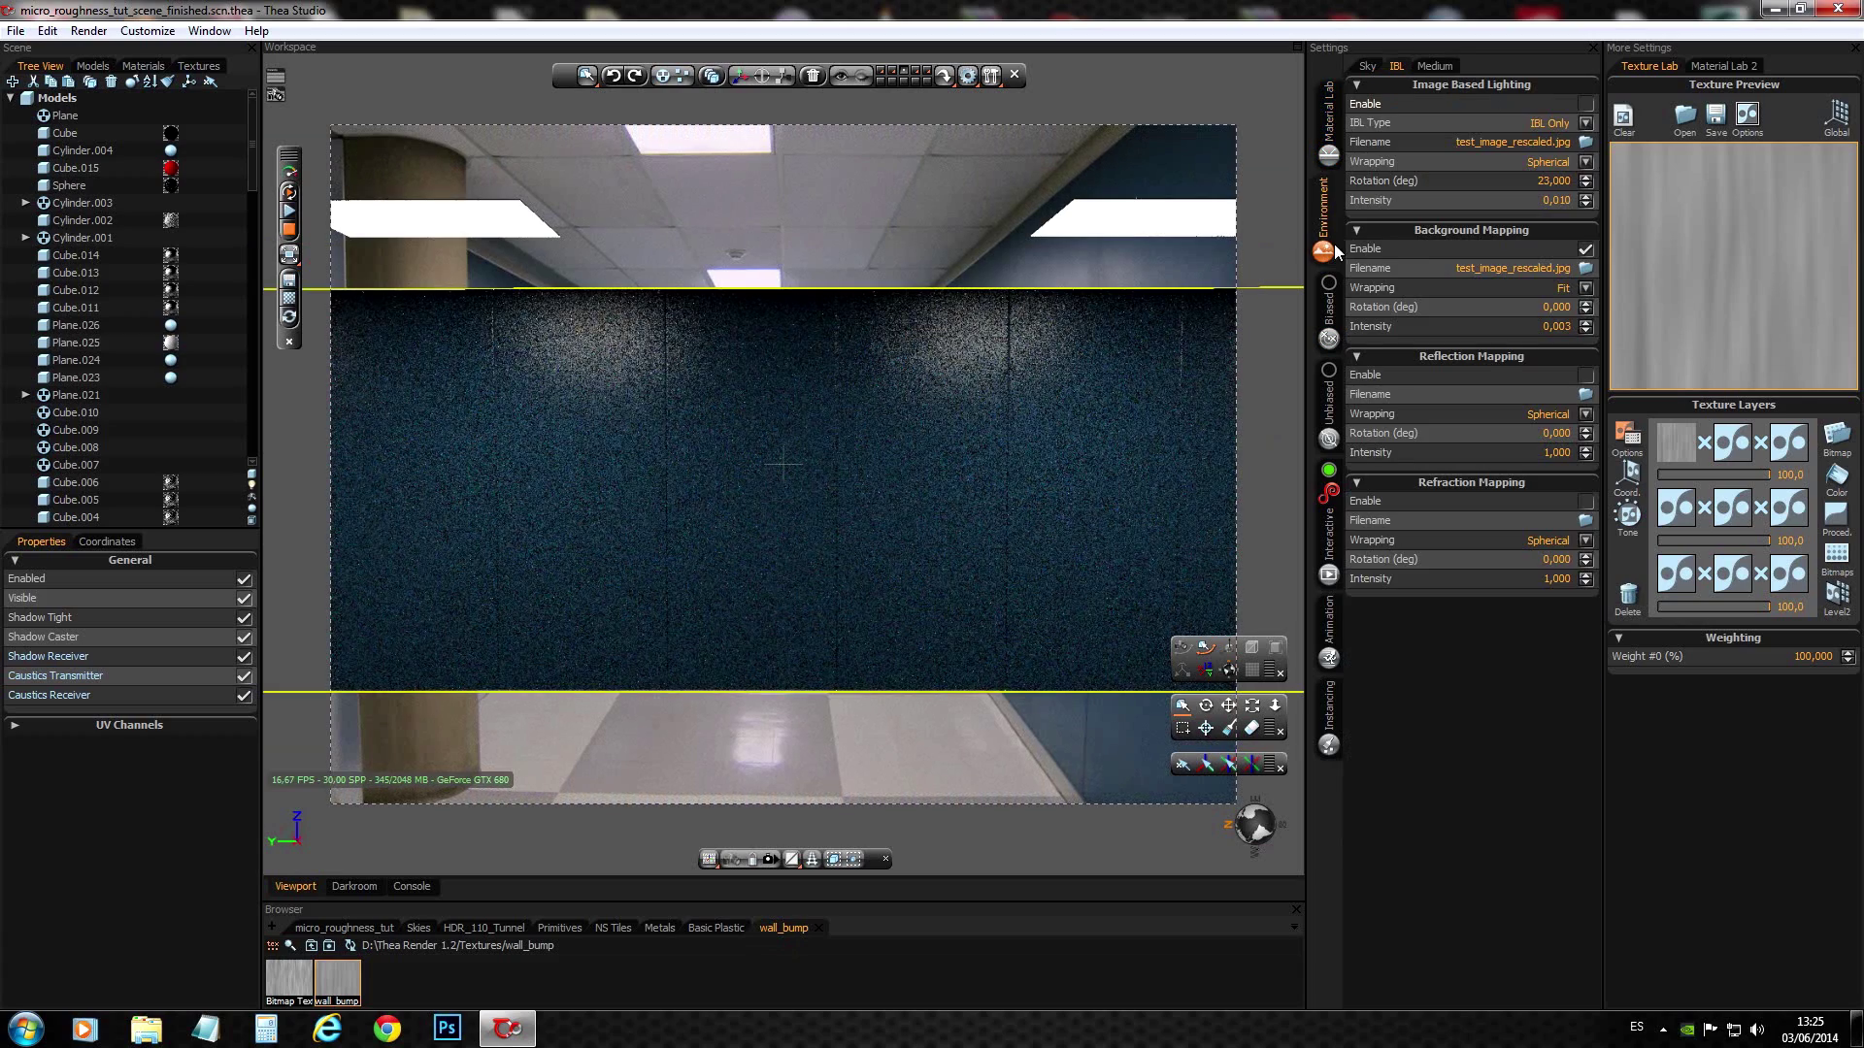
left_click(1585, 249)
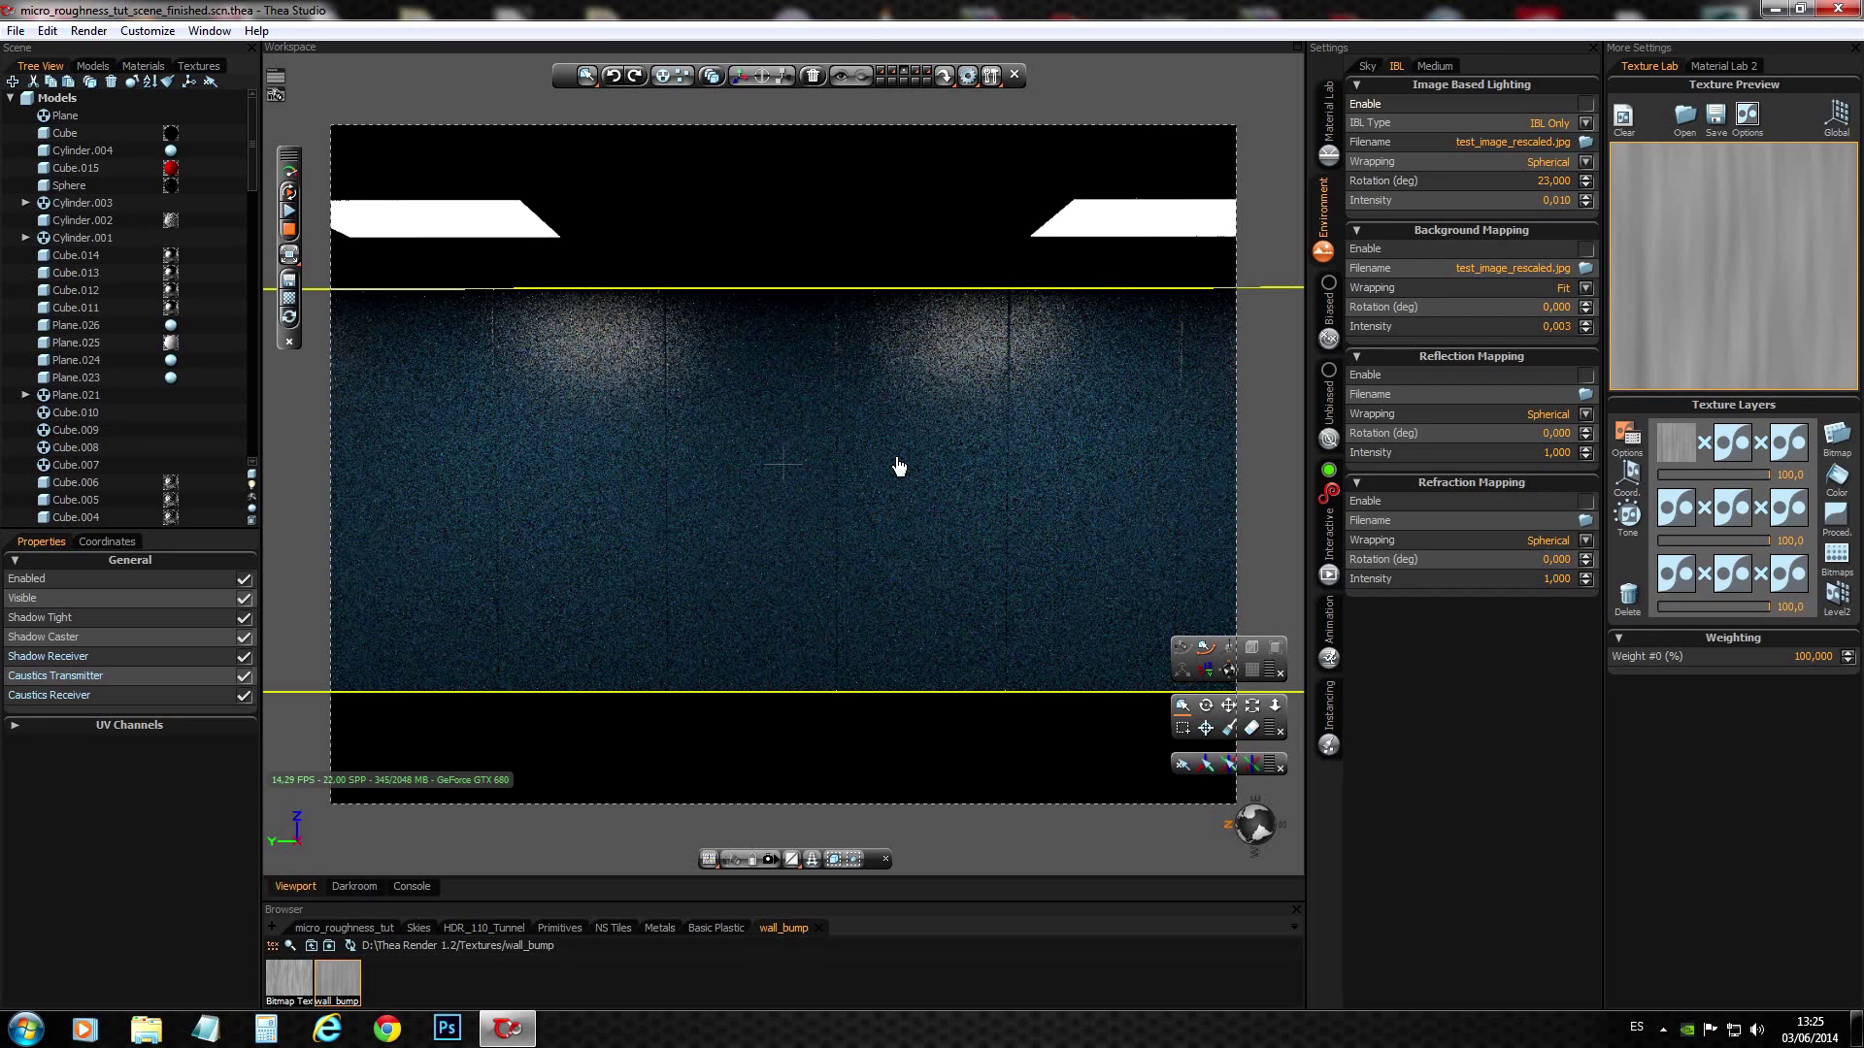
left_click(1183, 766)
scroll(857, 499, "down", 5)
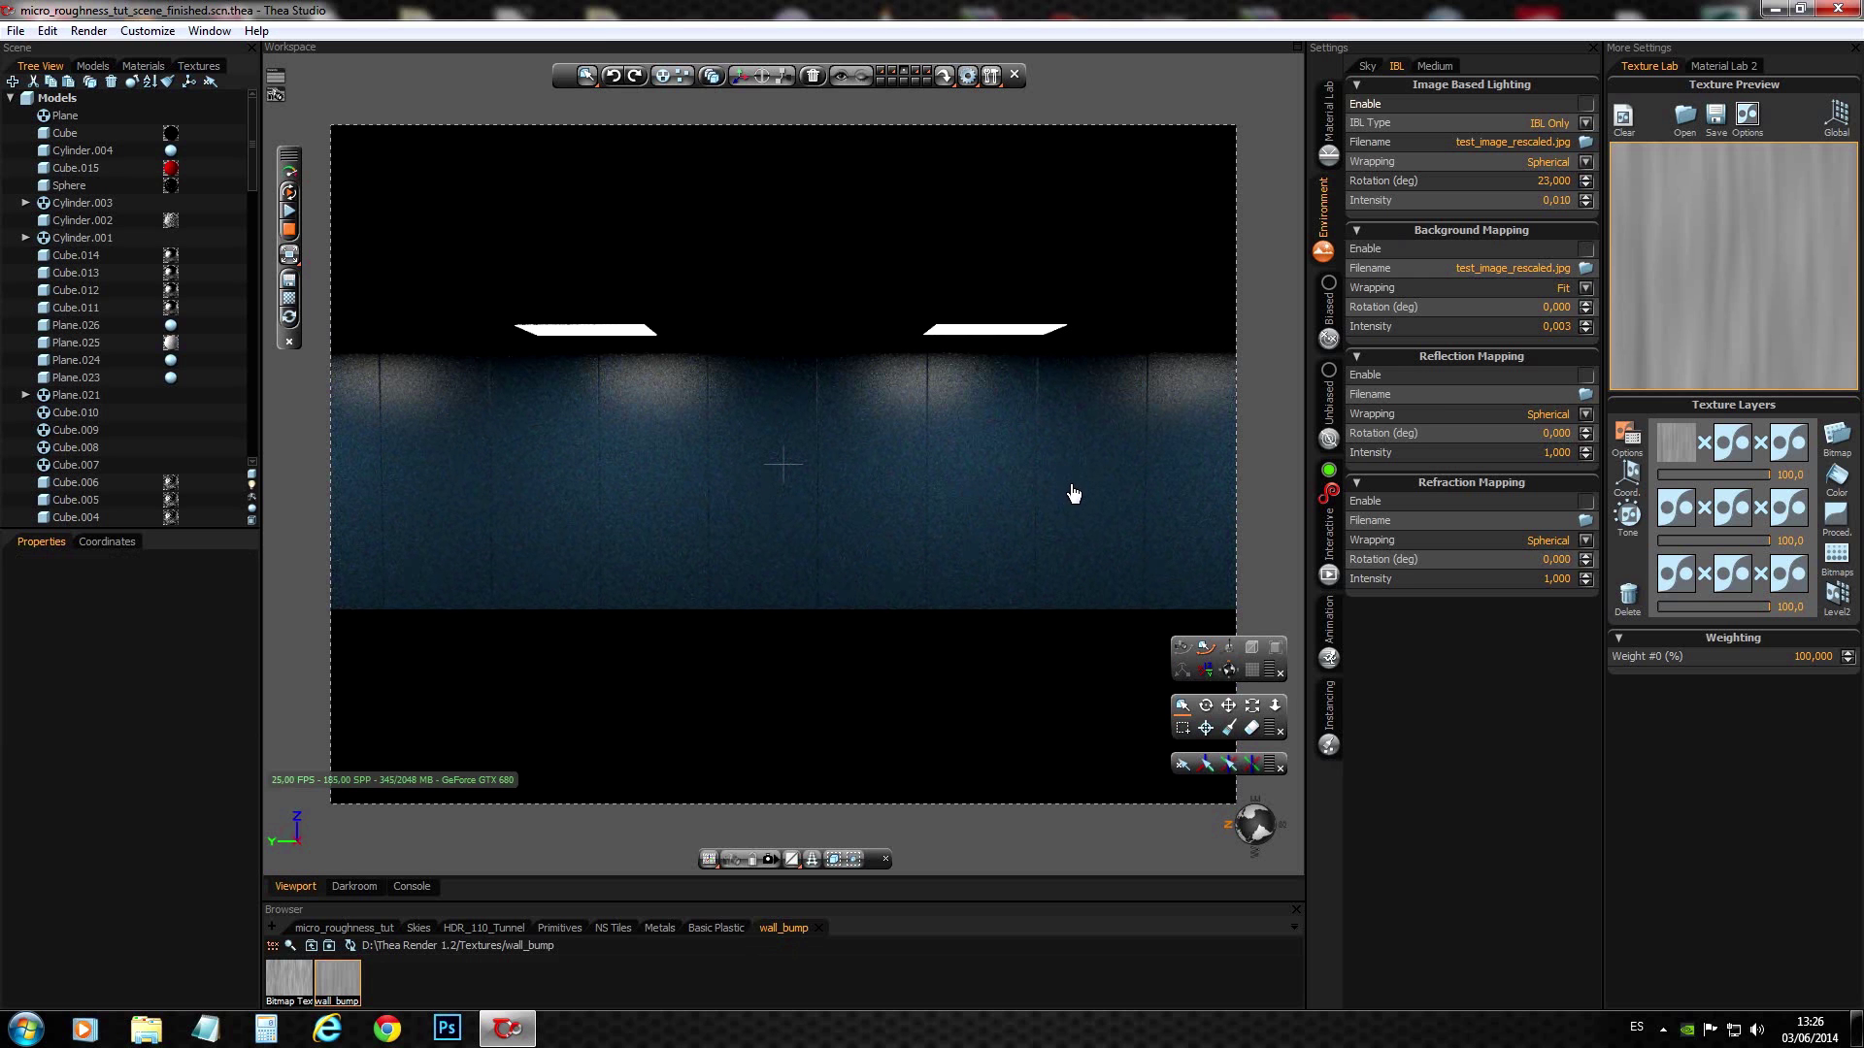
left_click_drag(1073, 494, 965, 533)
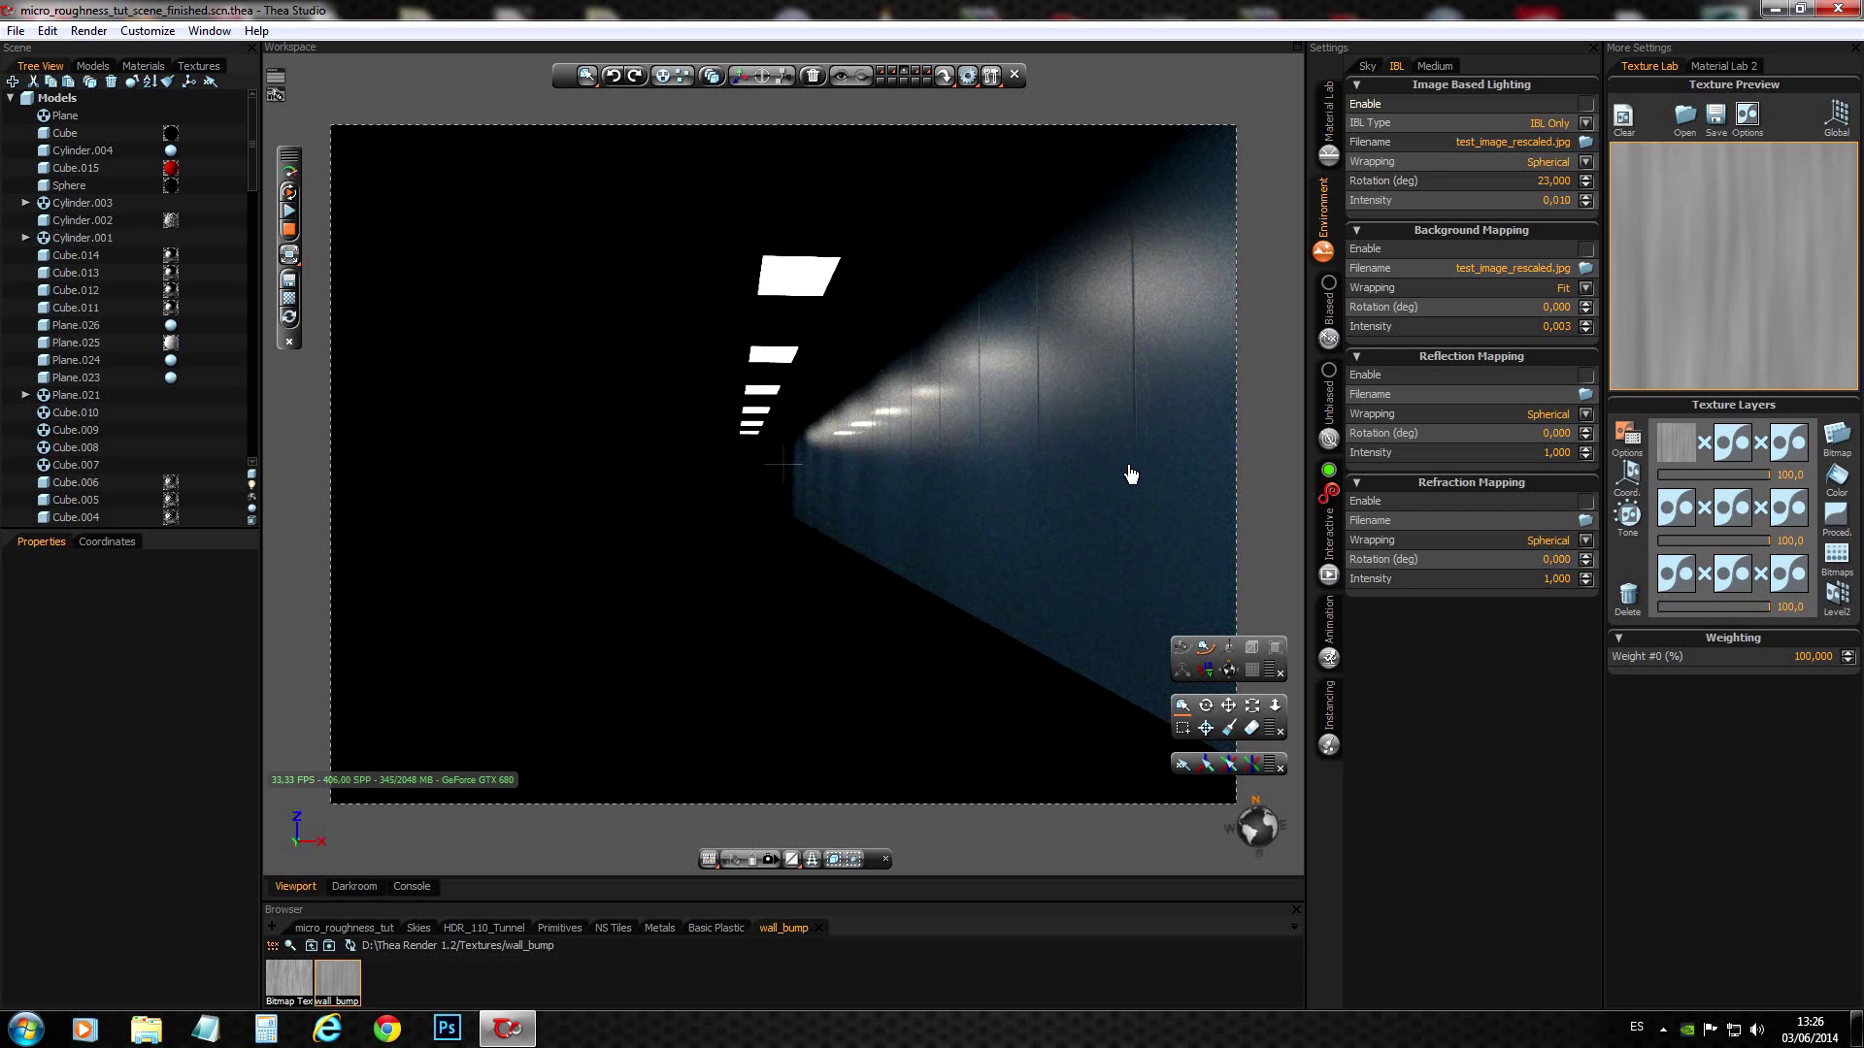
- Return to the main Camera view, stop the interactive render, and re-enable Background Mapping
left_click(732, 861)
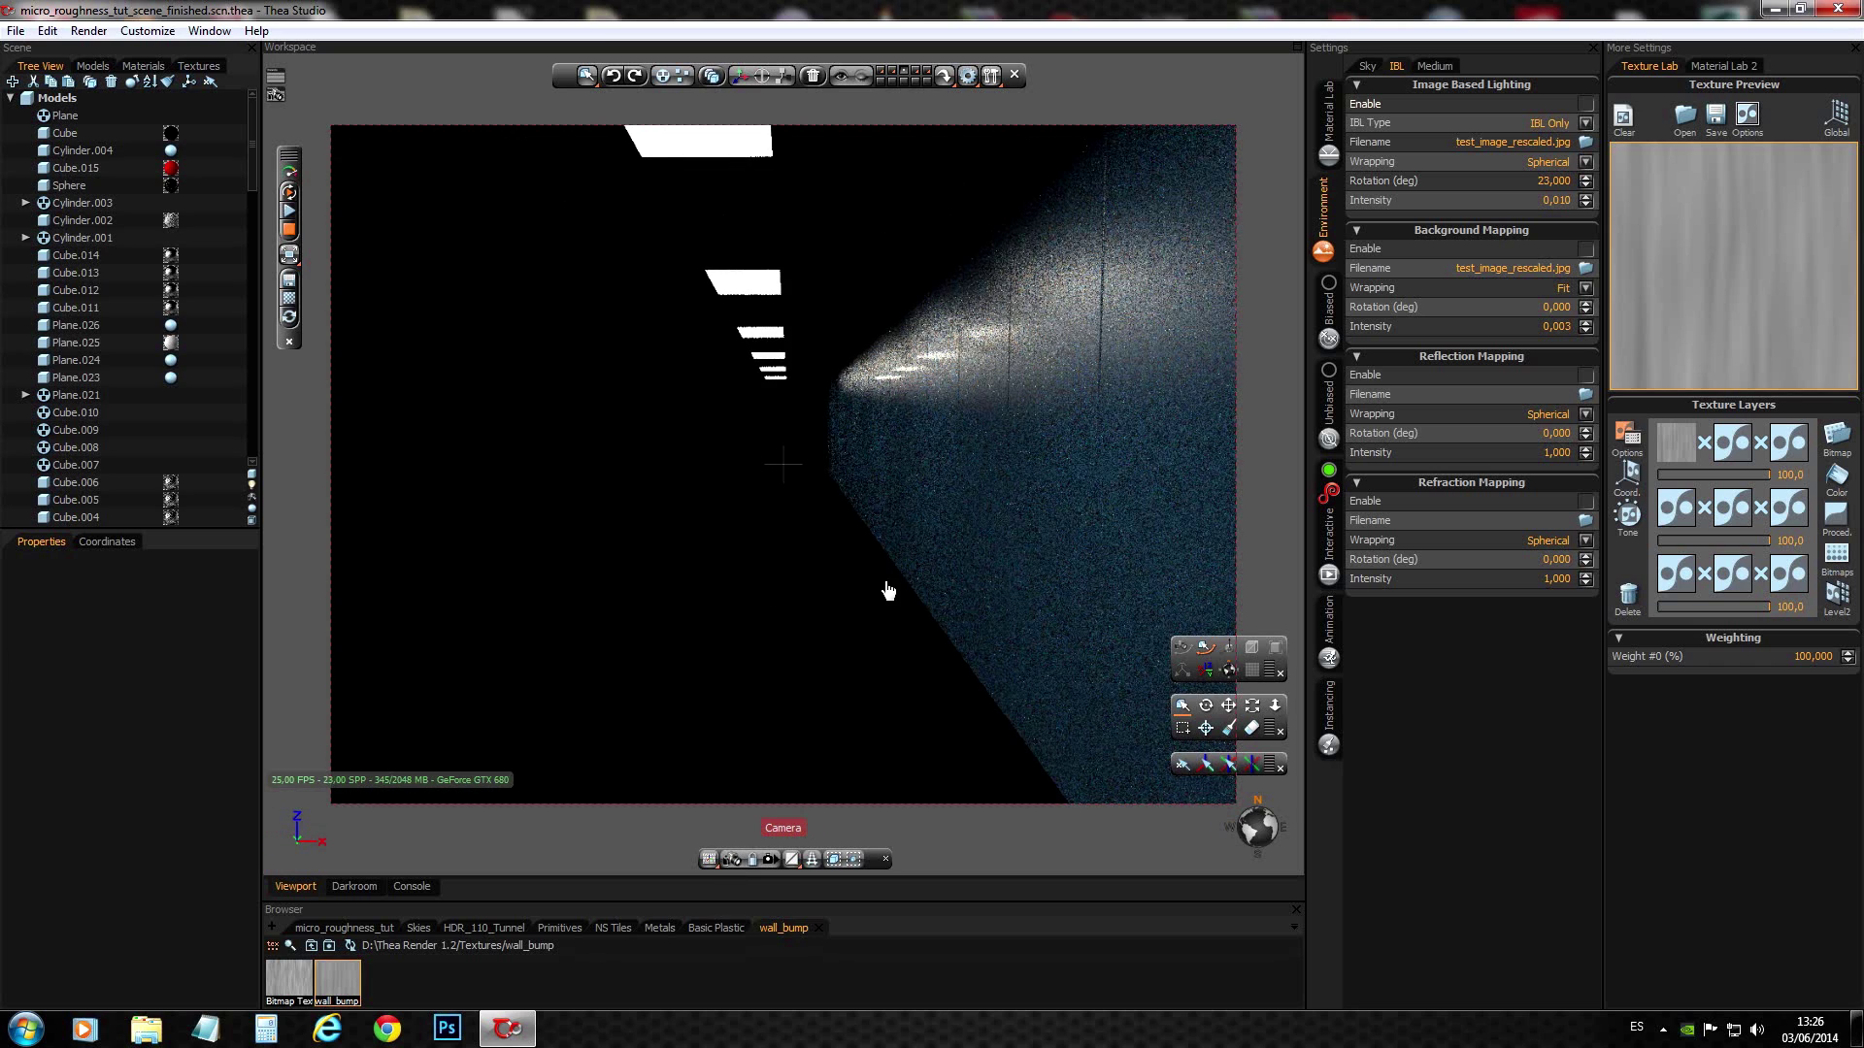
left_click(290, 238)
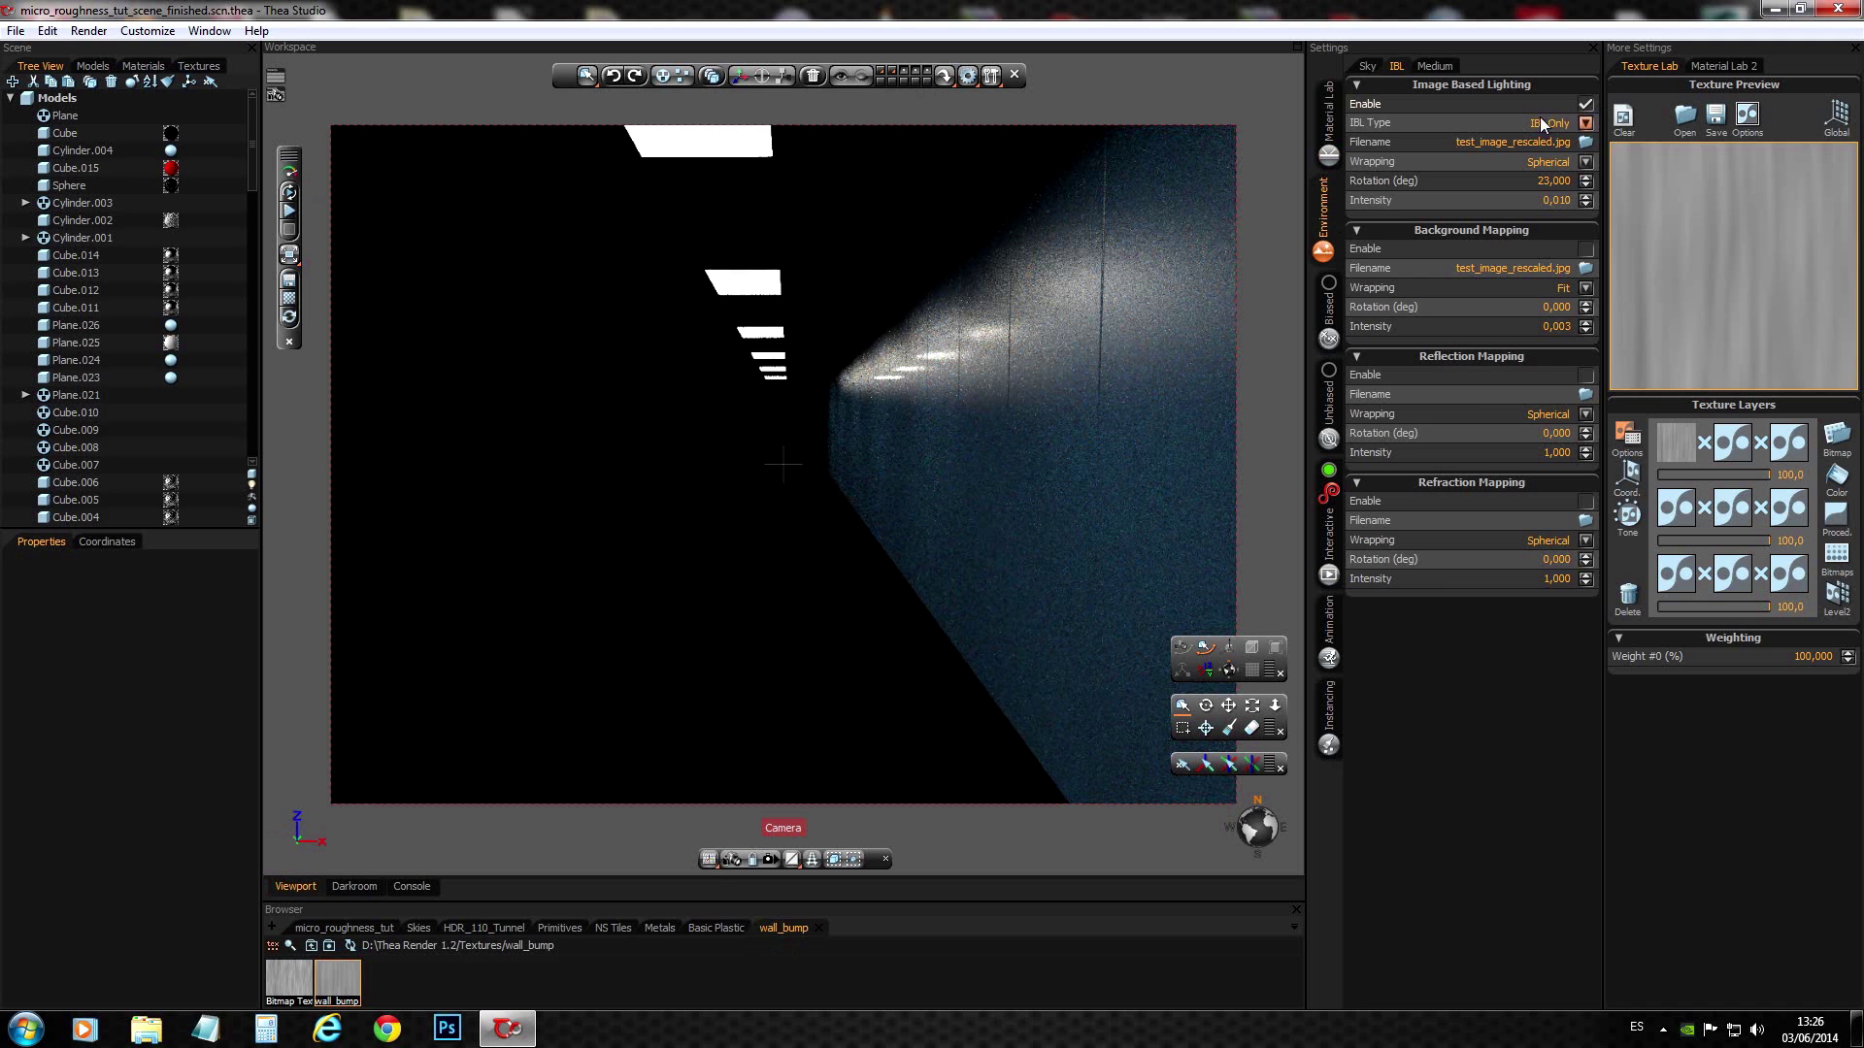
left_click(1585, 251)
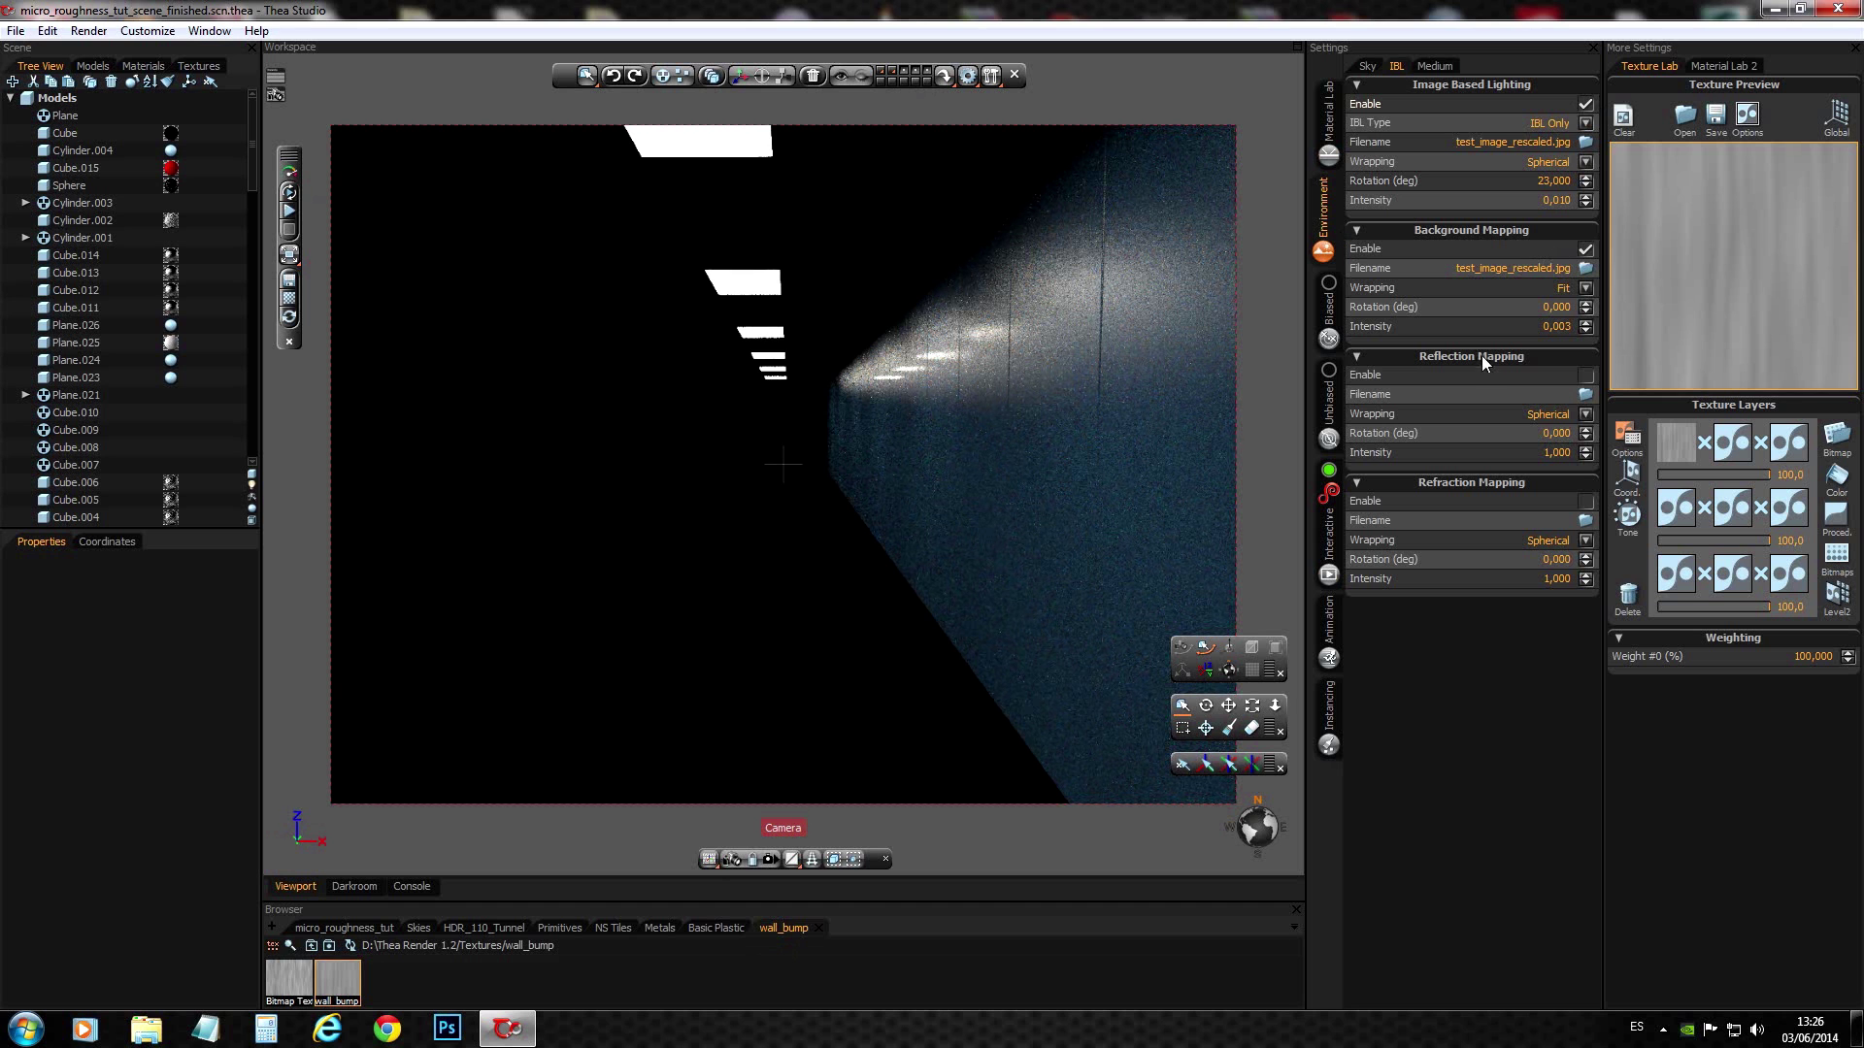
- Maximize the Darkroom and bring up Start Render for the Camera view at 1094 × 821
left_click(353, 887)
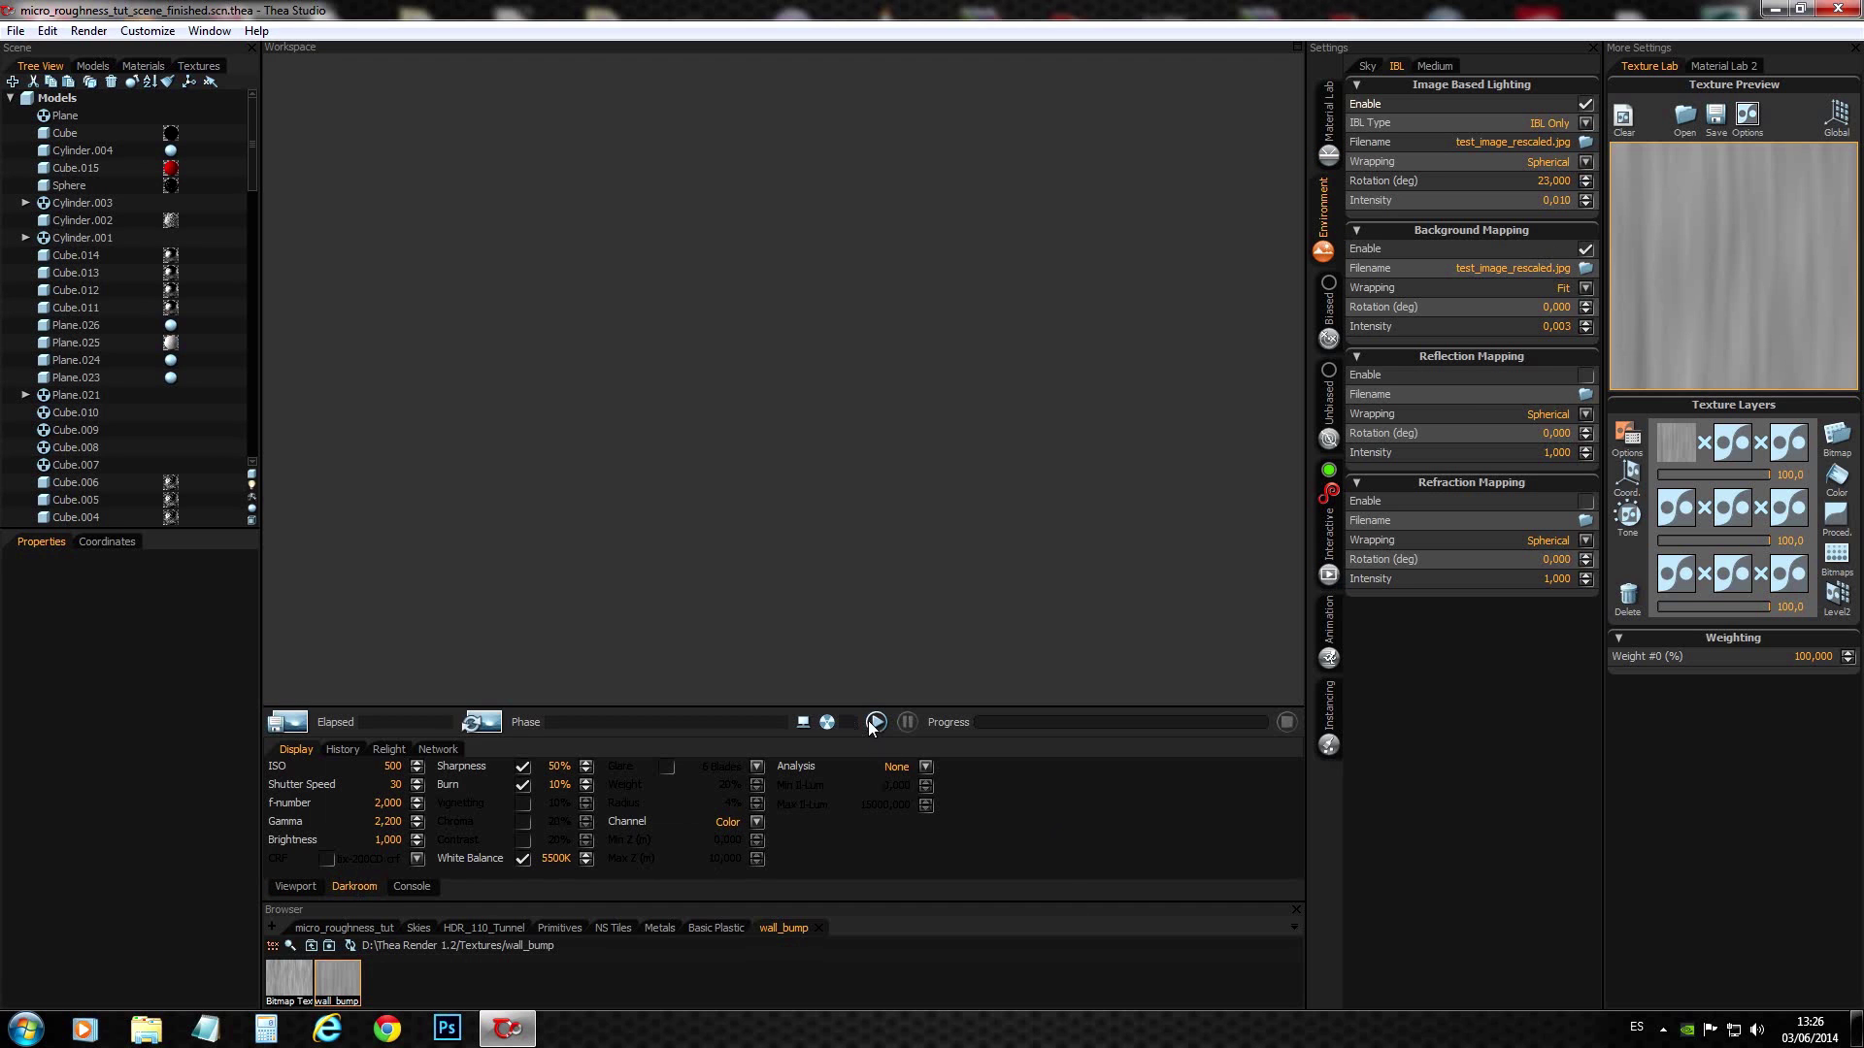
double_click(898, 607)
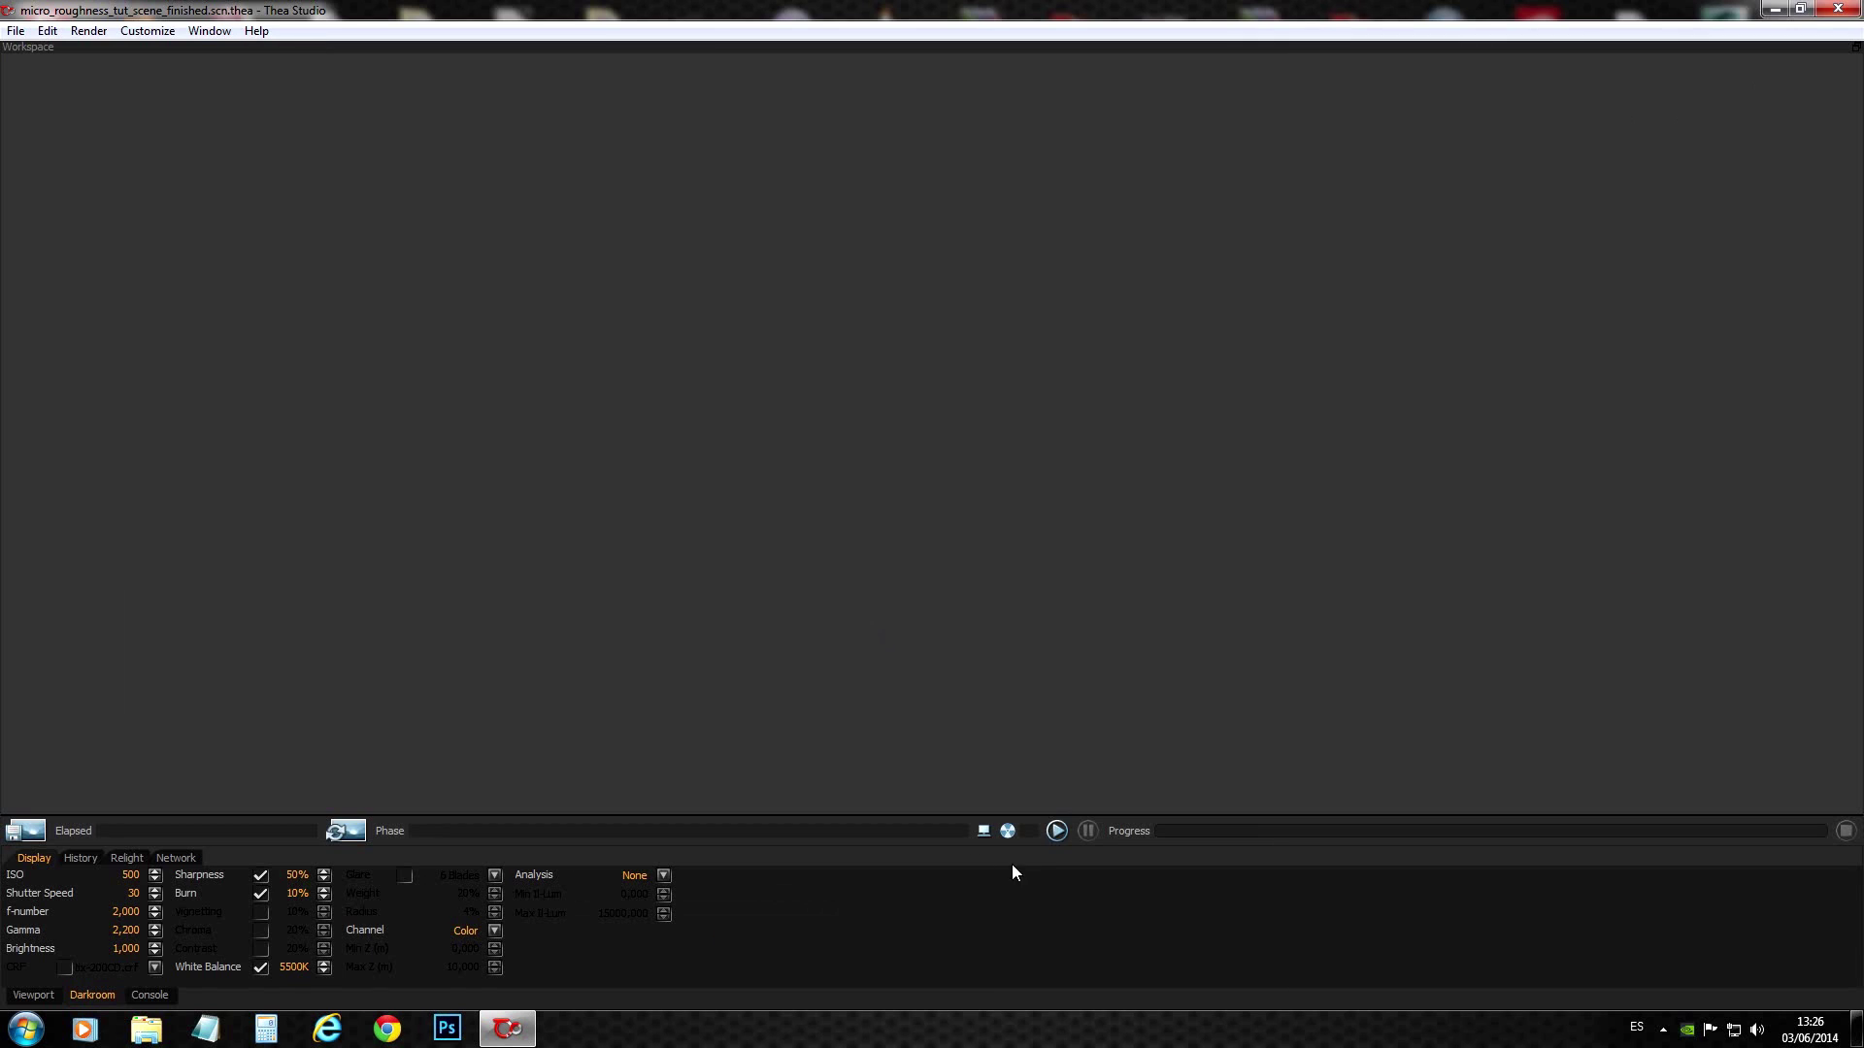
left_click(1056, 830)
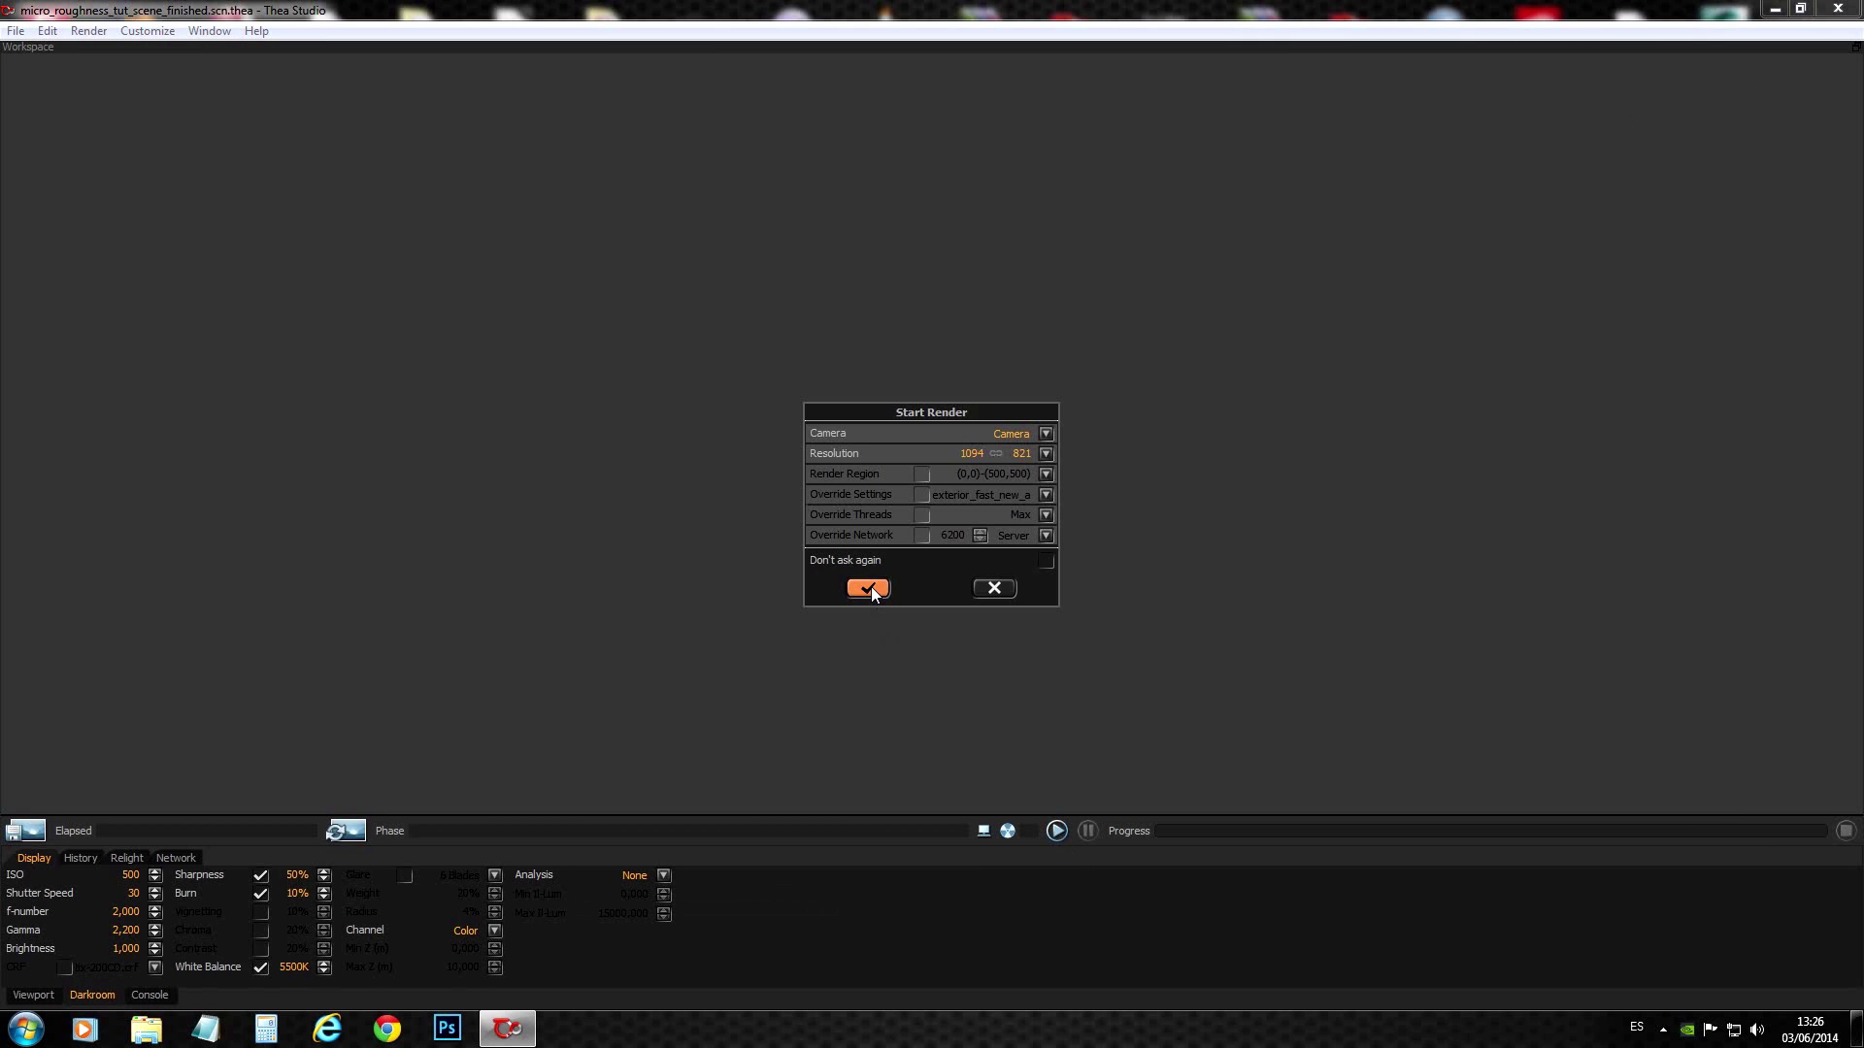